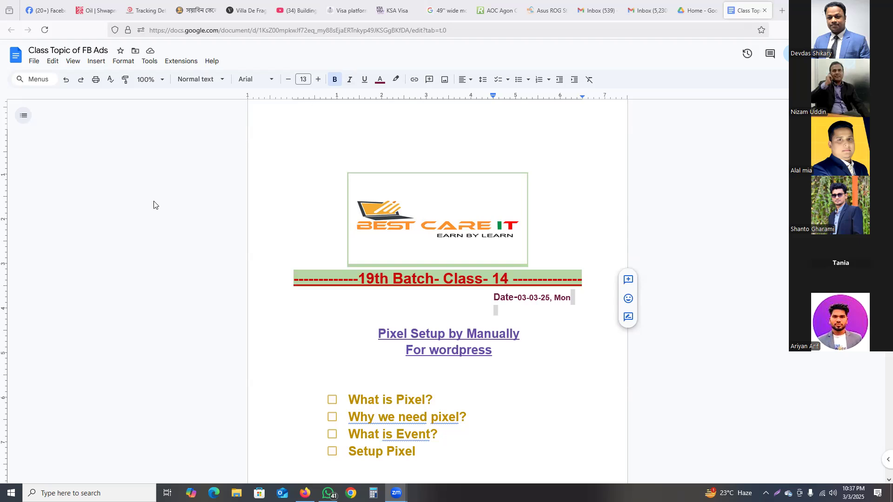
# Step: Select the whole 'What is Event?' line in the notes document
pyautogui.click(446, 397)
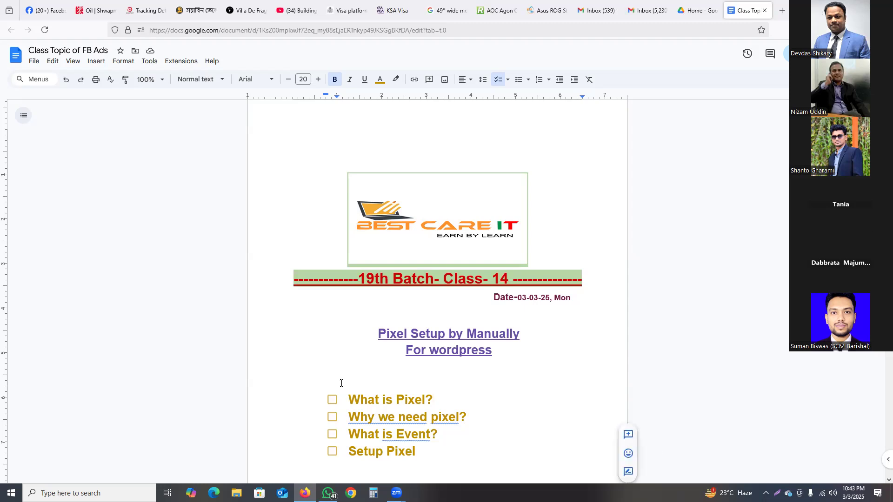
pyautogui.click(440, 433)
pyautogui.moveTo(439, 432); pyautogui.dragTo(352, 431)
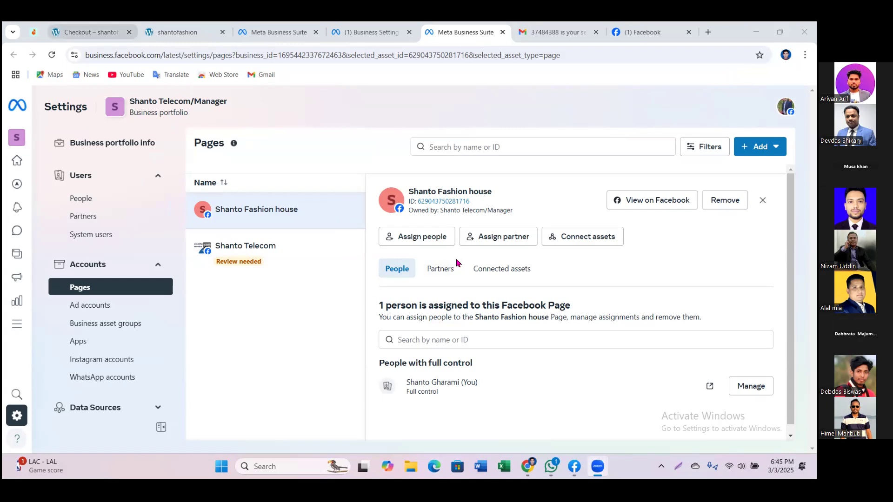
# Step: Go from the shantofashion checkout page to its home page and select the full site URL
pyautogui.click(102, 37)
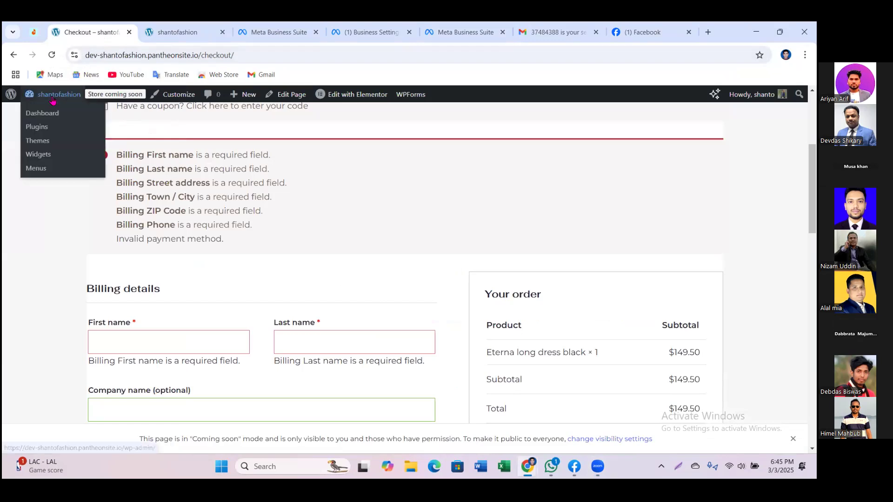
pyautogui.scroll(5, 275, 176)
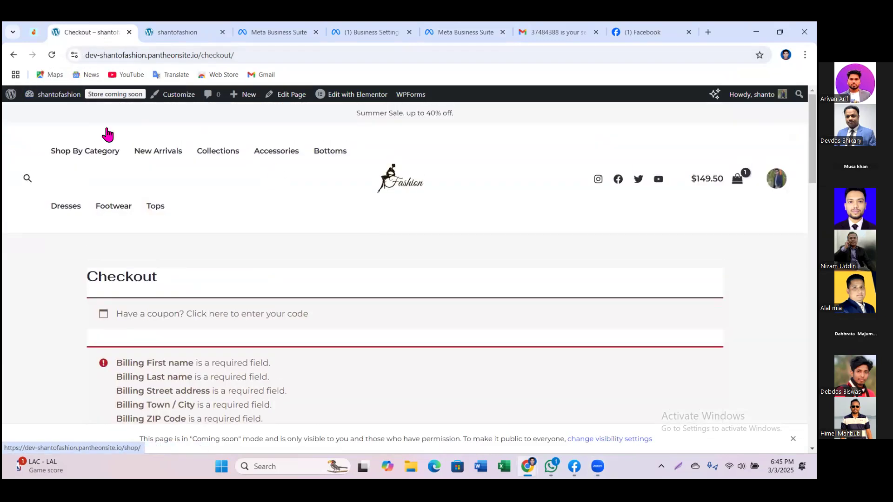
pyautogui.click(403, 184)
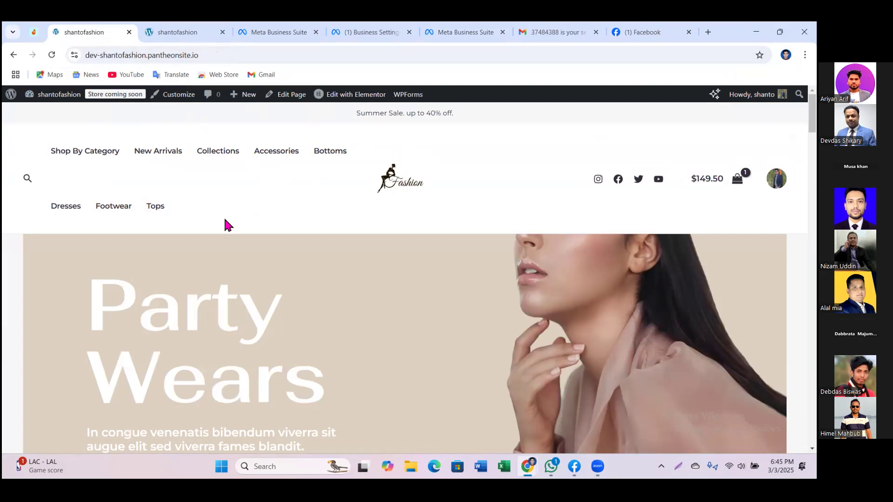
pyautogui.scroll(-4, 225, 228)
pyautogui.scroll(-5, 227, 233)
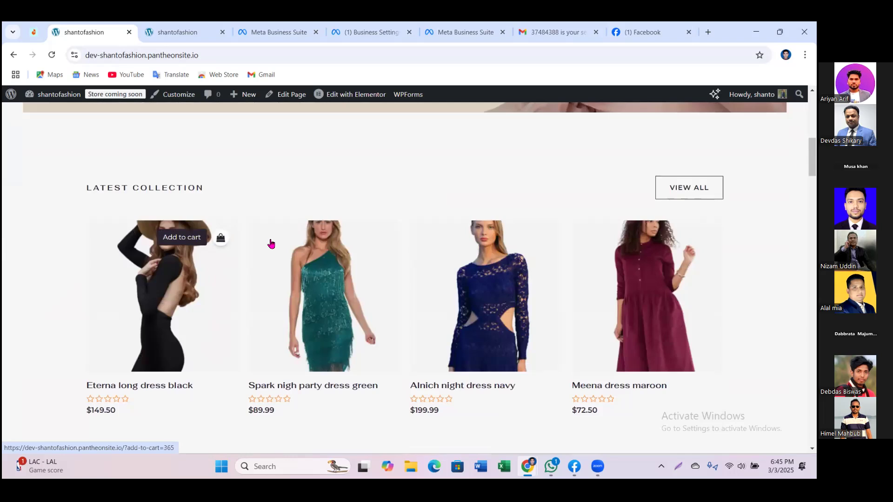
pyautogui.scroll(-3, 544, 339)
pyautogui.scroll(-2, 549, 340)
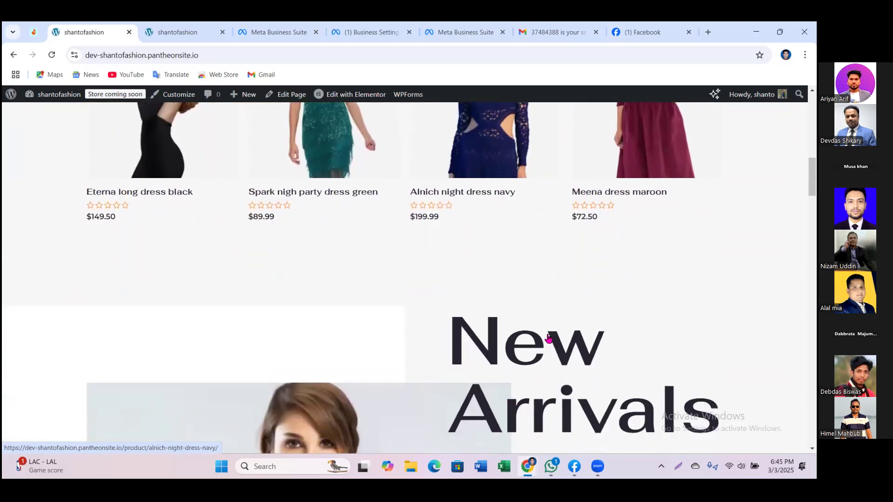
pyautogui.scroll(6, 547, 336)
pyautogui.scroll(8, 548, 336)
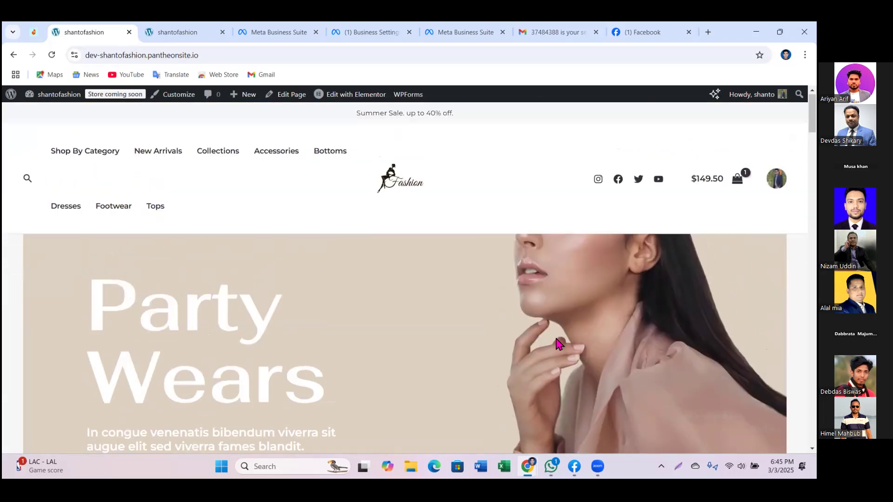
pyautogui.moveTo(199, 55); pyautogui.dragTo(66, 57)
pyautogui.hotkey('ctrl', 'c')
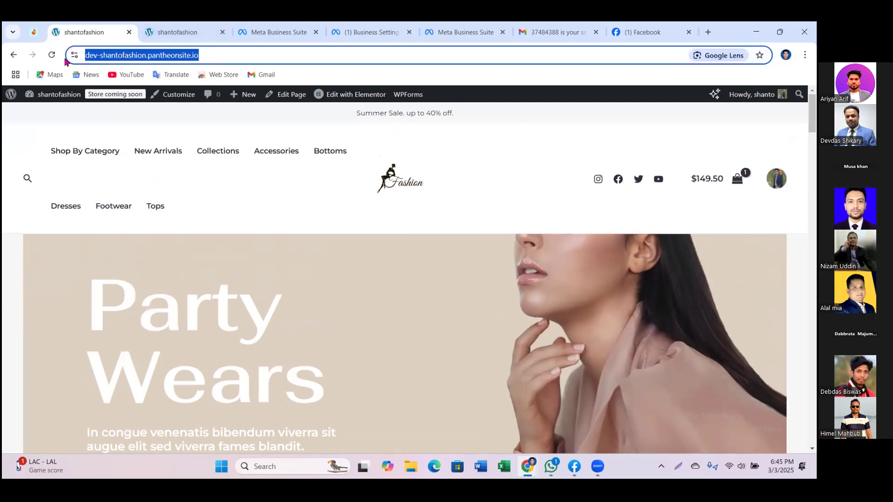
# Step: In a new tab, search Google for 'cms detector' via the 'CMS Dec' suggestion
pyautogui.click(707, 32)
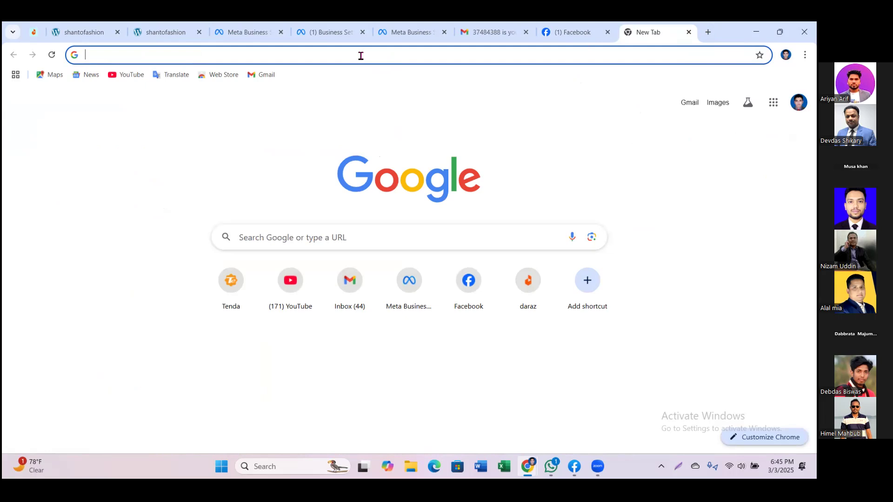
pyautogui.write('CMS De')
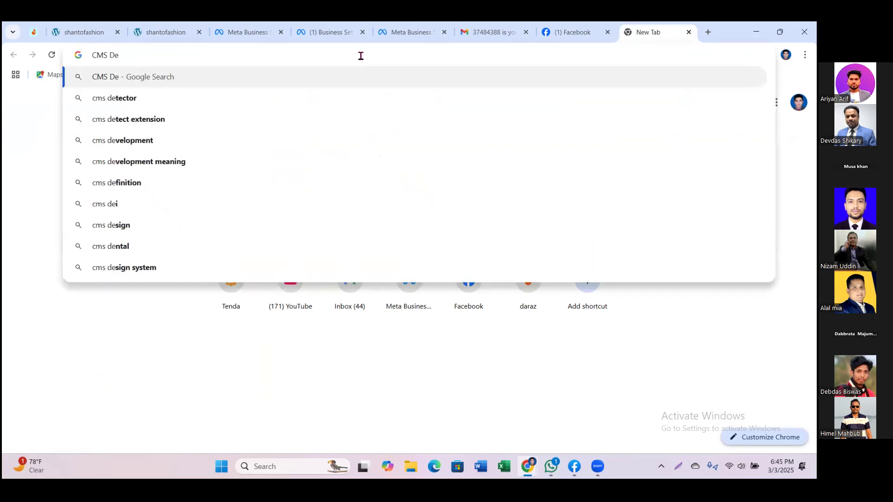
pyautogui.write('c')
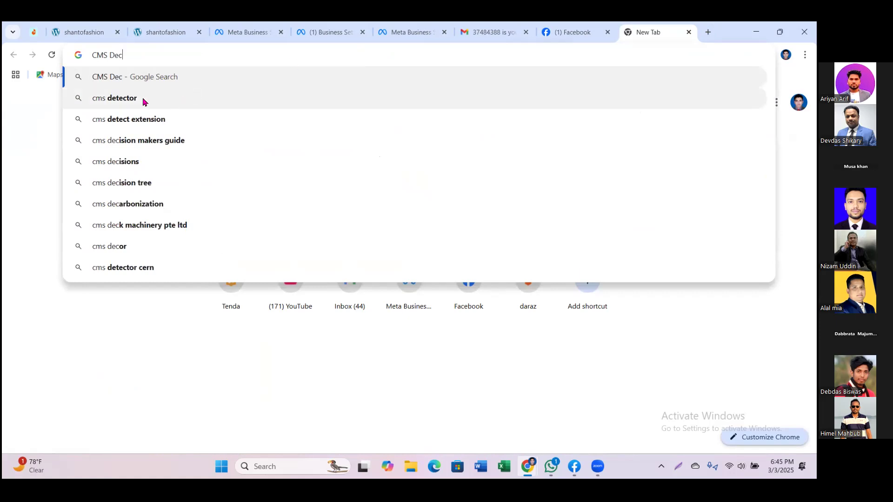
pyautogui.click(143, 99)
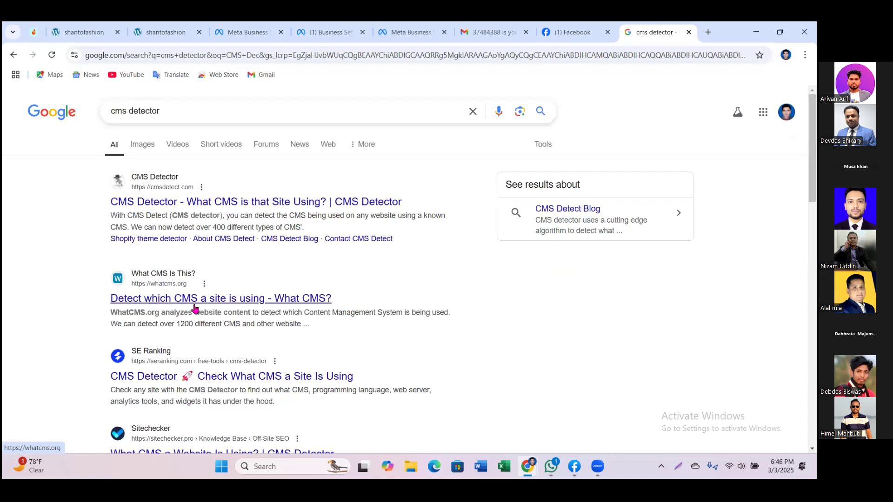
pyautogui.scroll(-1, 253, 310)
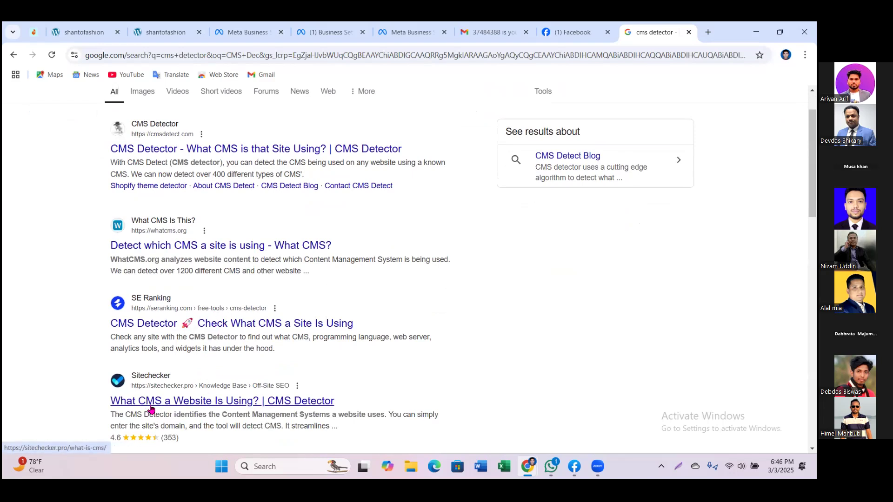
# Step: Run the shantofashion URL through whatcms.org, showing WordPress 6.7.2 with Elementor 3.27.6
pyautogui.click(160, 249)
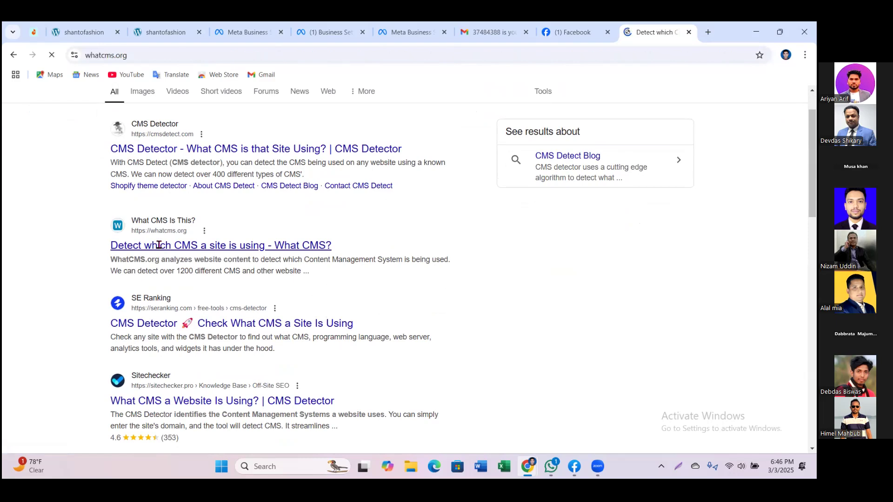
pyautogui.click(194, 251)
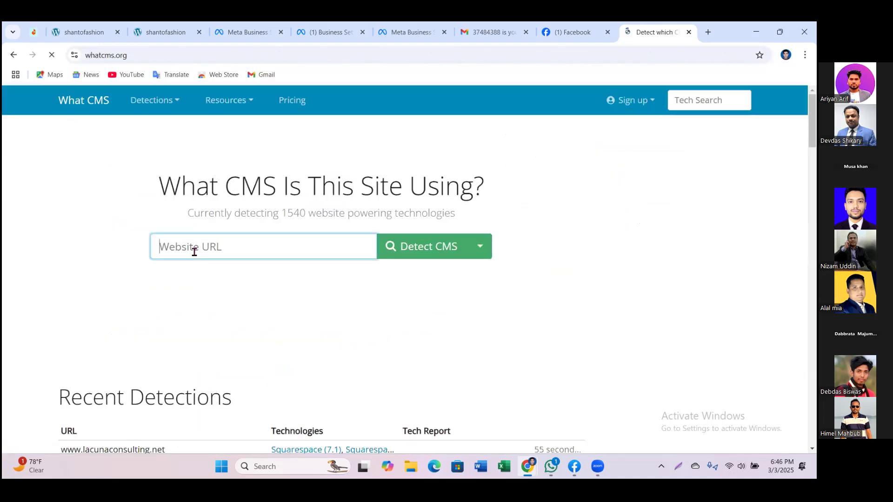
pyautogui.hotkey('ctrl', 'v')
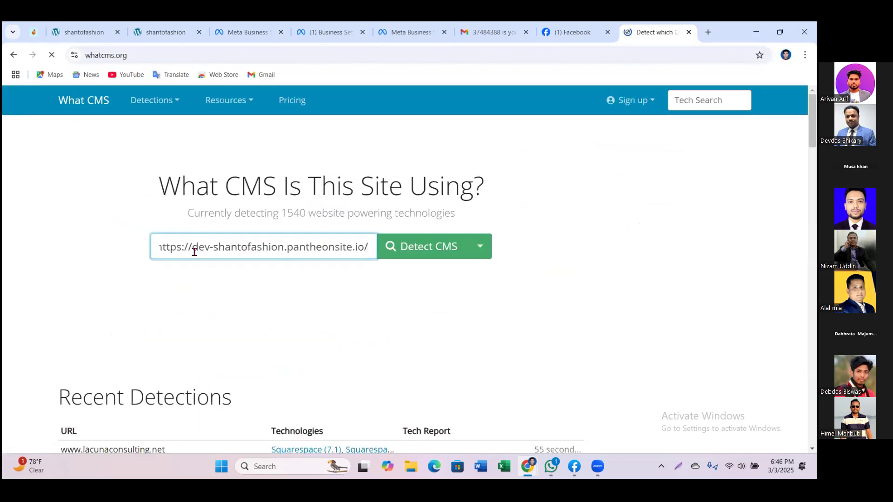
pyautogui.click(448, 252)
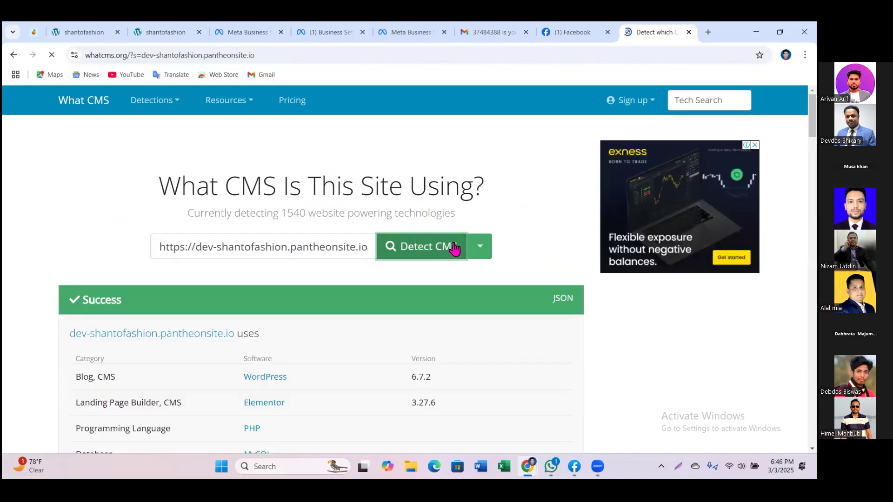
pyautogui.scroll(-1, 454, 249)
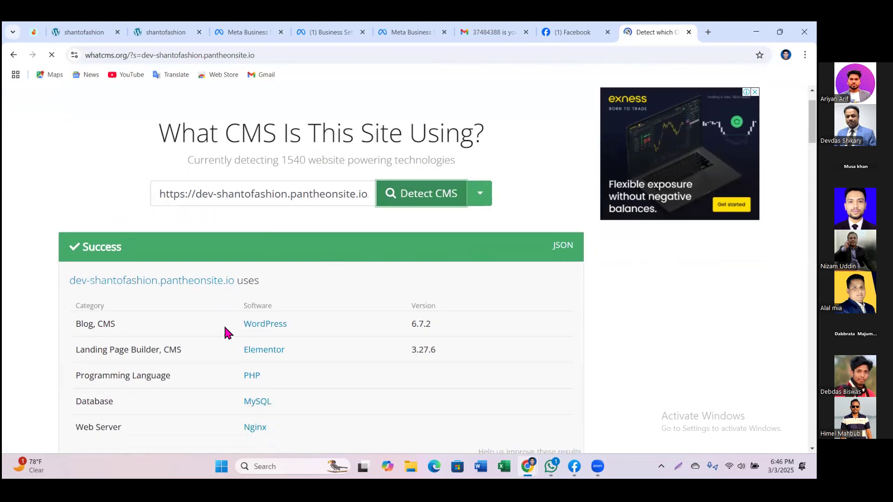
pyautogui.moveTo(97, 321); pyautogui.dragTo(341, 339)
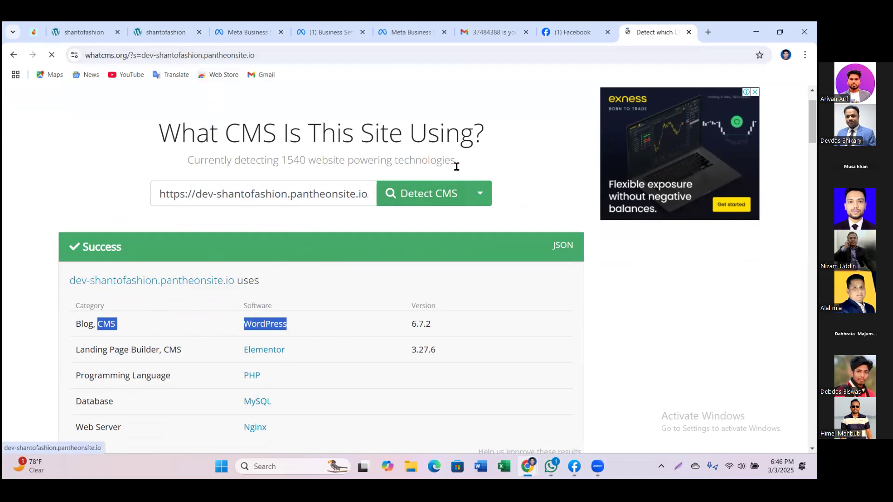
# Step: Open the shantofashion WordPress Dashboard by appending /wp-admin to the site address
pyautogui.click(83, 32)
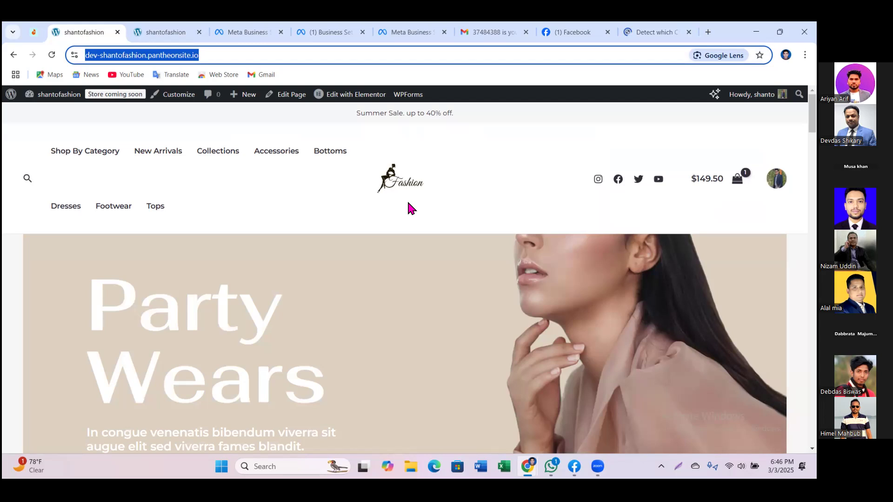
pyautogui.click(281, 55)
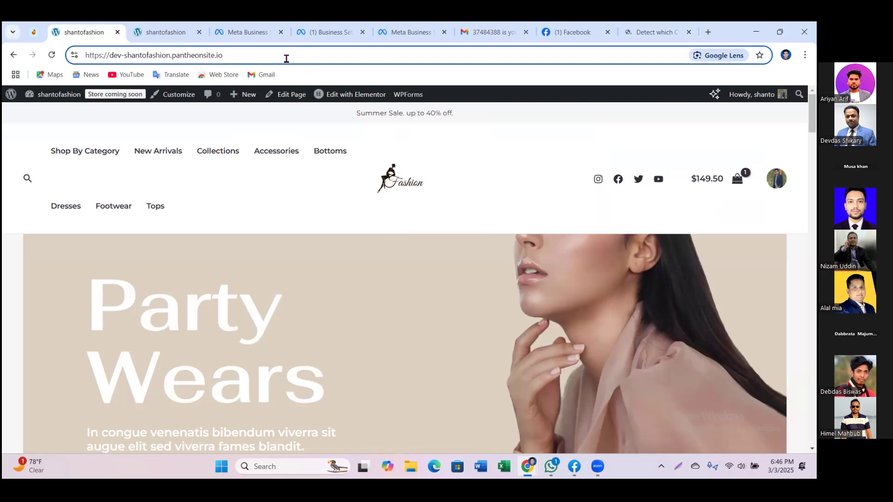
pyautogui.write('/')
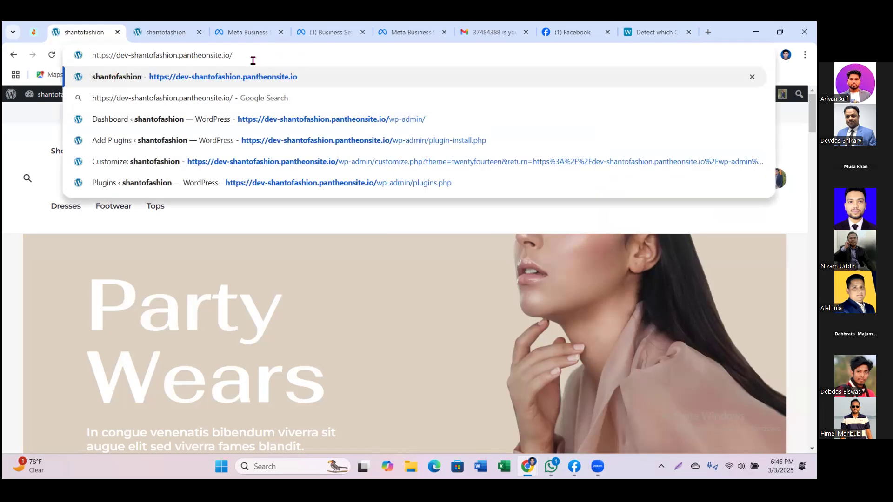
pyautogui.write('wp-admin')
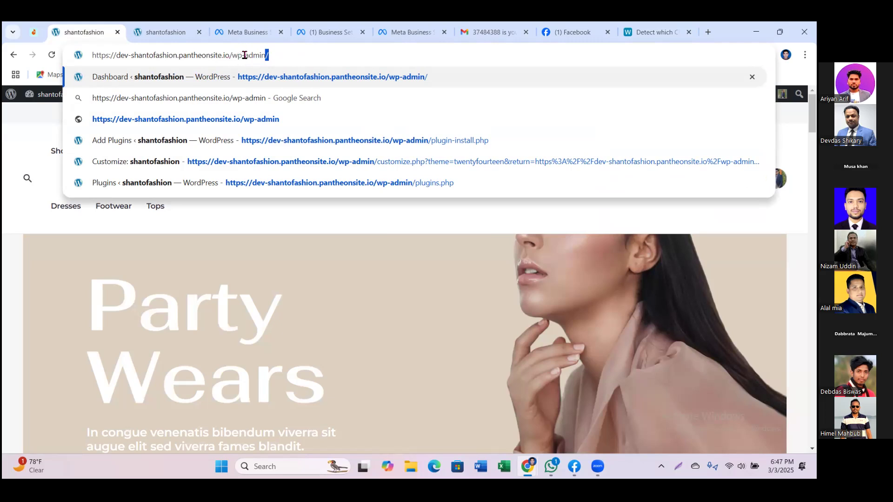
pyautogui.press('Return')
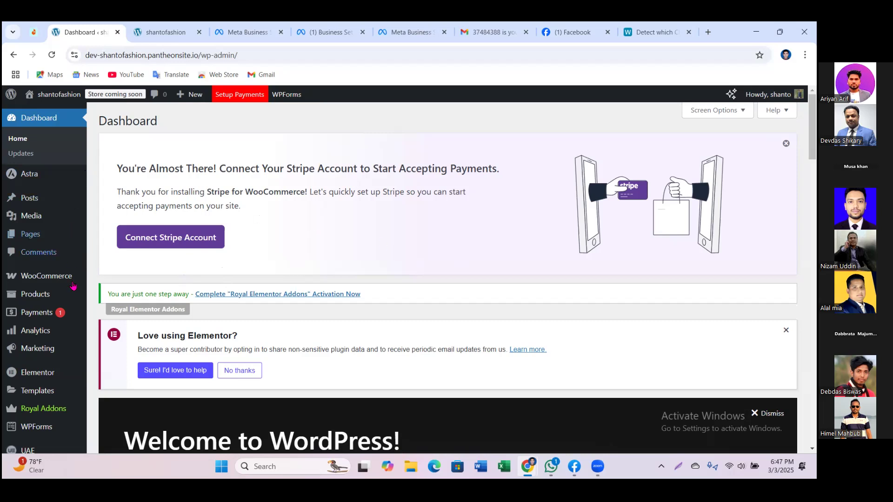
pyautogui.moveTo(68, 349)
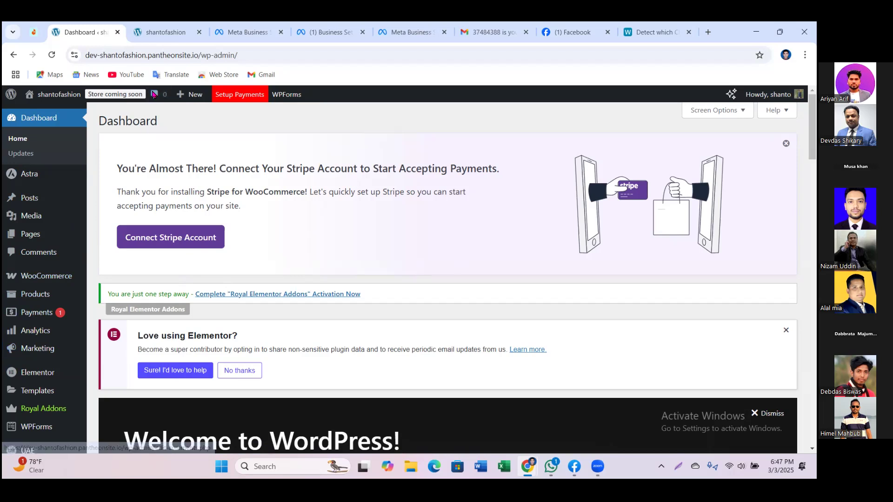
# Step: Delete wp-admin/ from the address to reload the shantofashion storefront home page
pyautogui.moveTo(238, 54); pyautogui.dragTo(204, 49)
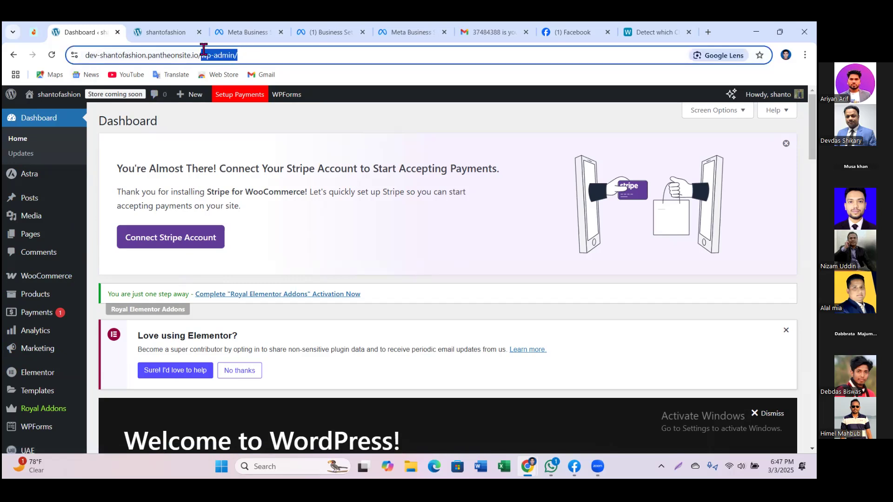
pyautogui.press('BackSpace')
pyautogui.press('Return')
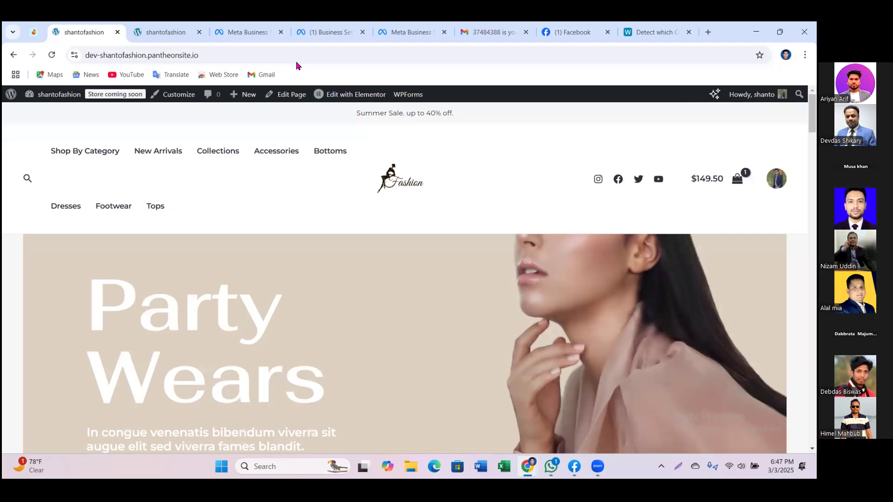
pyautogui.scroll(-3, 450, 375)
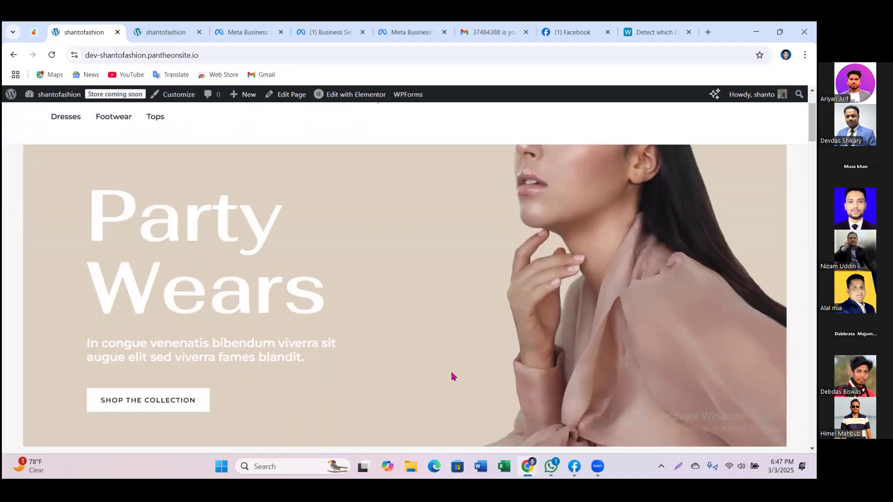
pyautogui.click(211, 52)
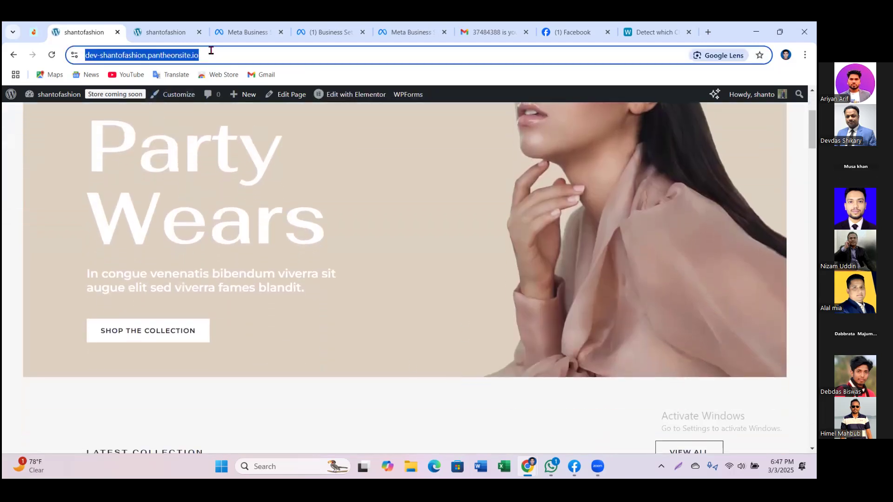
pyautogui.click(212, 54)
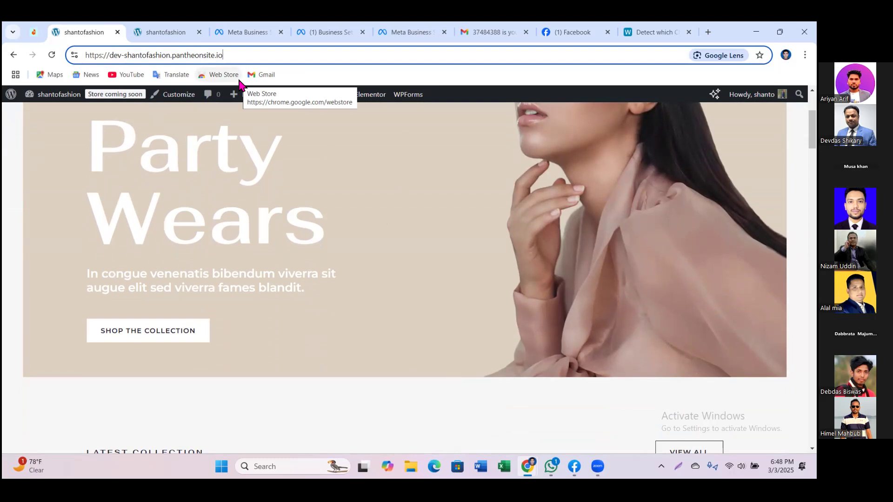
# Step: Reopen the WordPress admin Dashboard by completing the /wp-admin address suggestion
pyautogui.write('/')
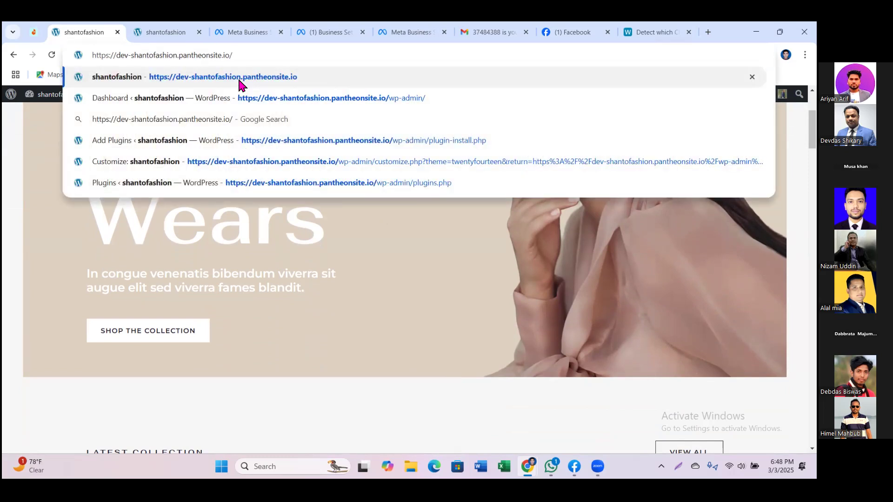
pyautogui.write('w')
pyautogui.press('Right')
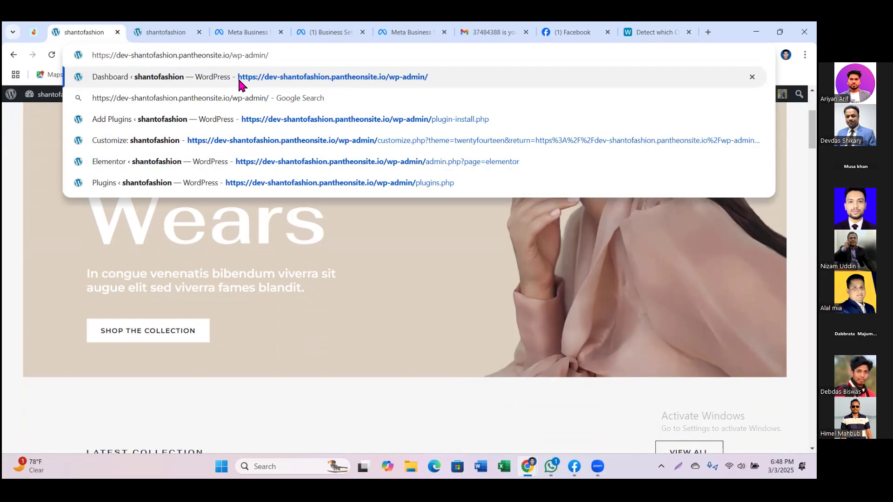
pyautogui.press('Return')
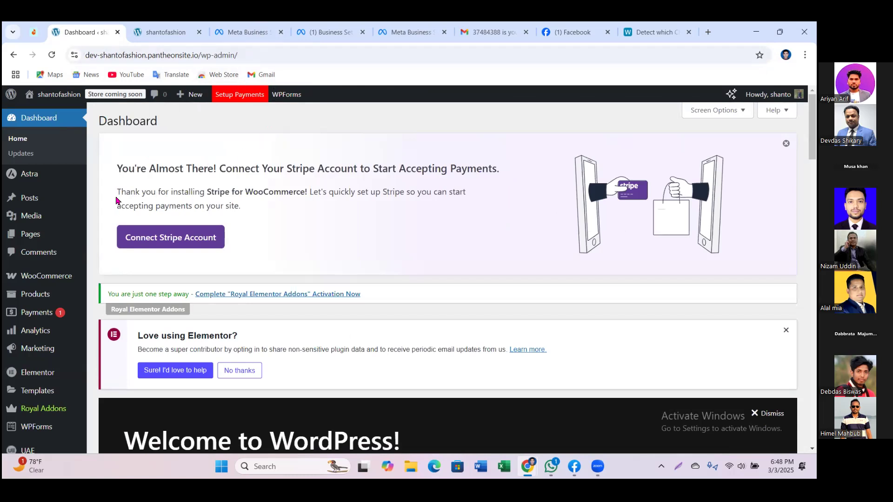
# Step: Look over the Dashboard's sidebar menus and panels, then return to Meta Business settings
pyautogui.moveTo(64, 241)
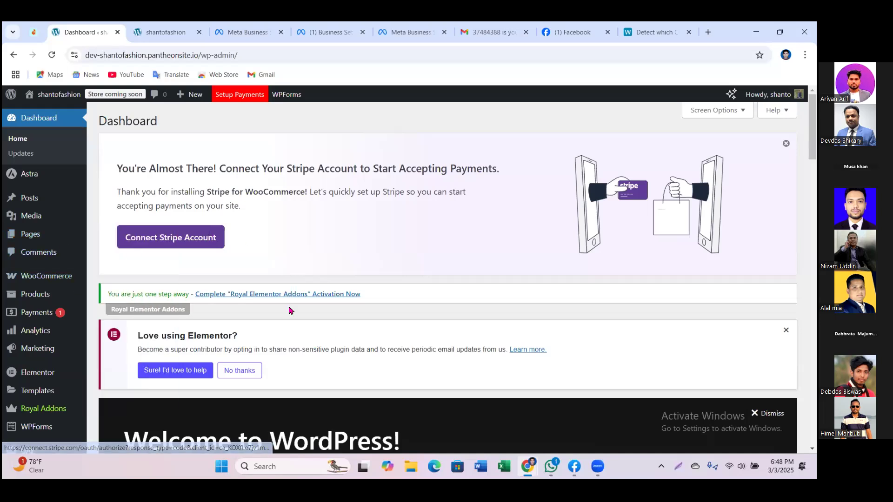
pyautogui.scroll(-6, 81, 313)
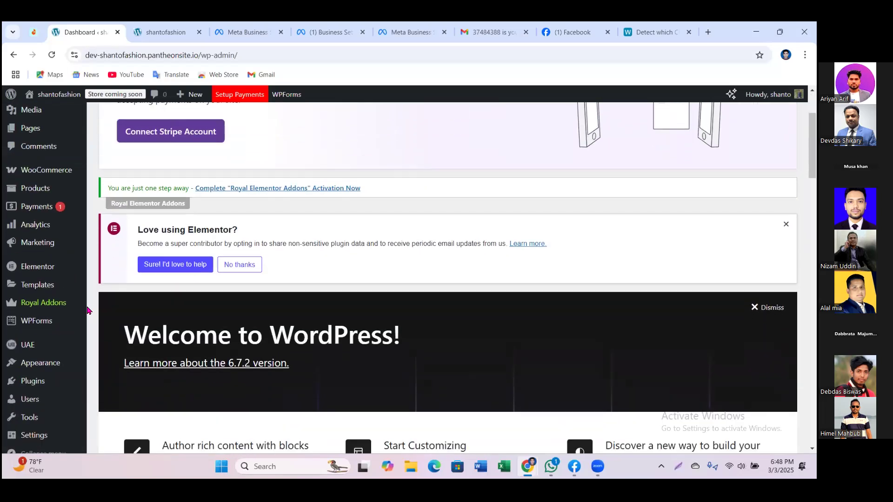
pyautogui.scroll(-8, 74, 319)
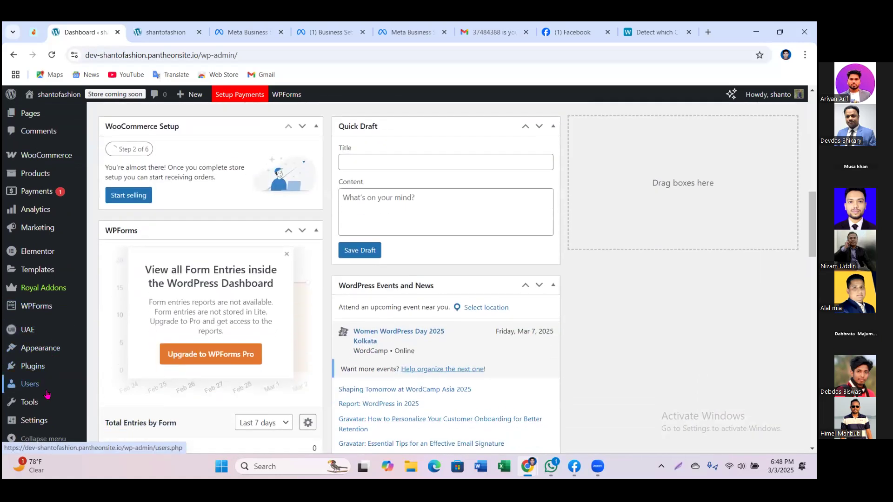
pyautogui.moveTo(47, 393)
pyautogui.scroll(14, 47, 394)
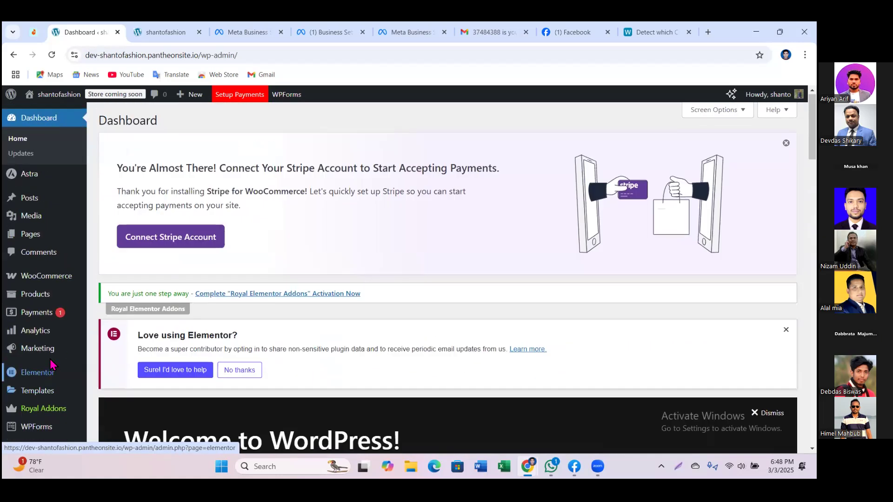
pyautogui.moveTo(54, 348)
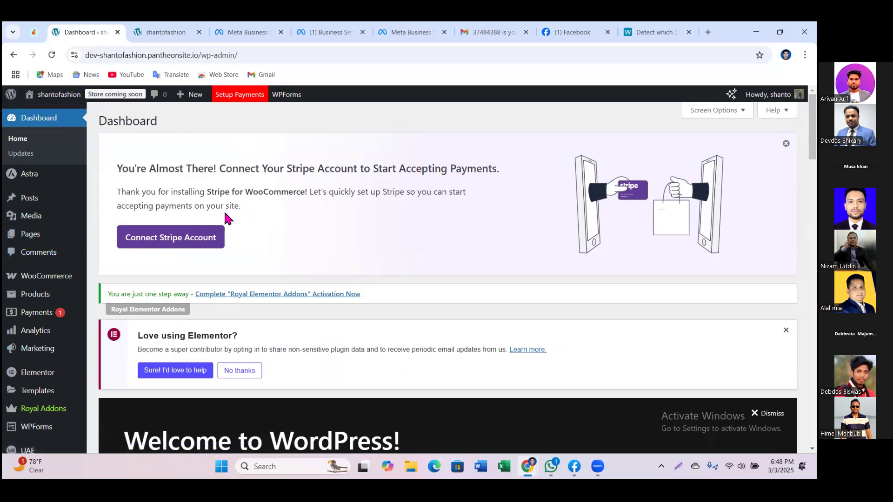
pyautogui.scroll(-2, 258, 325)
pyautogui.scroll(-2, 259, 325)
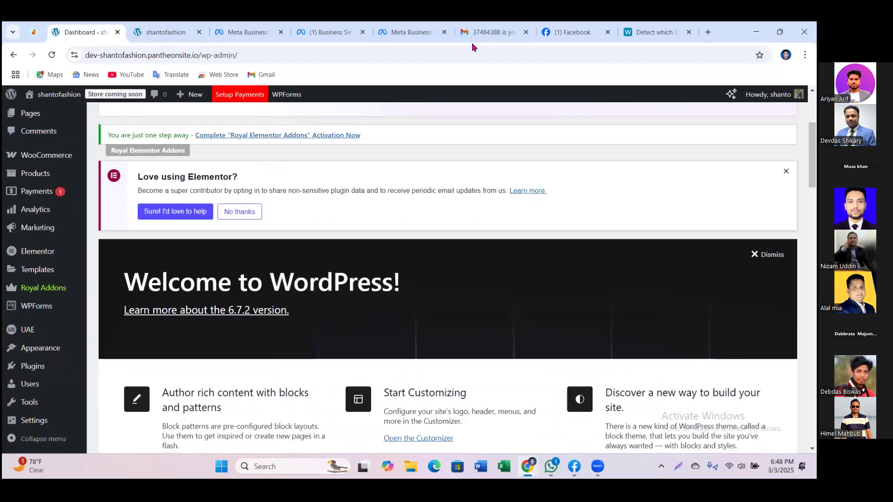
pyautogui.click(410, 35)
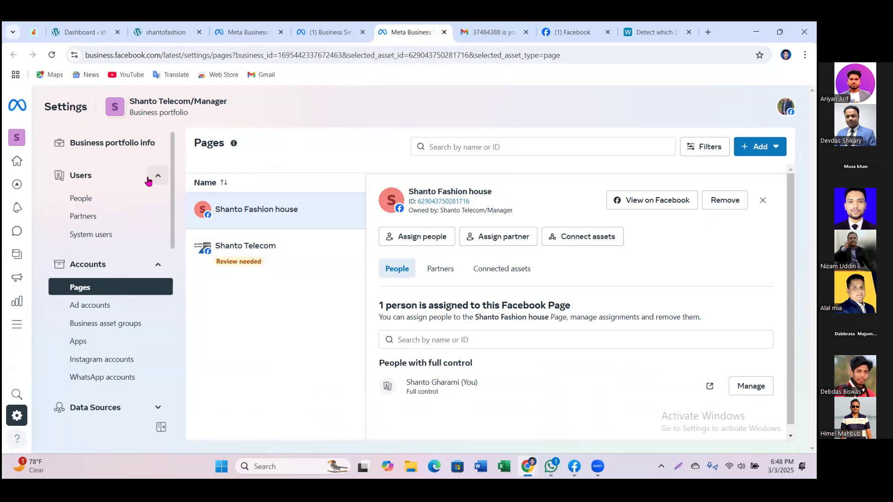
# Step: Go to Data Sources > Datasets and start adding a new dataset with + Add
pyautogui.scroll(-1, 100, 310)
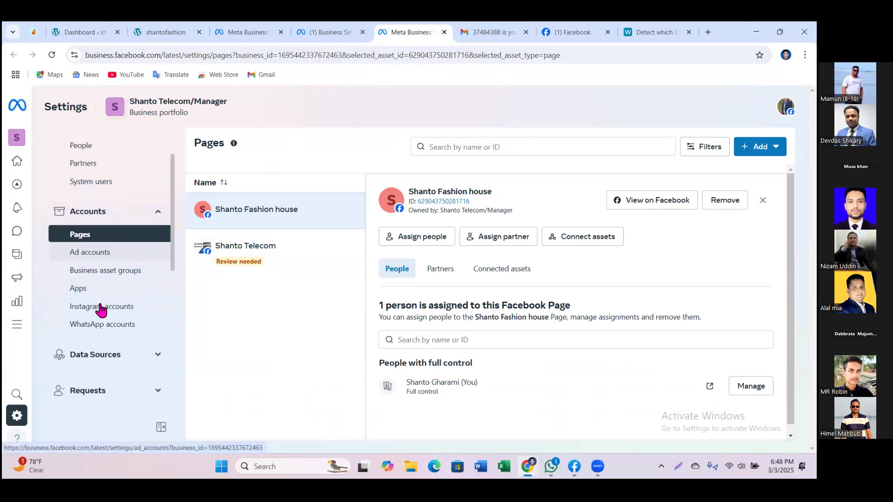
pyautogui.click(107, 357)
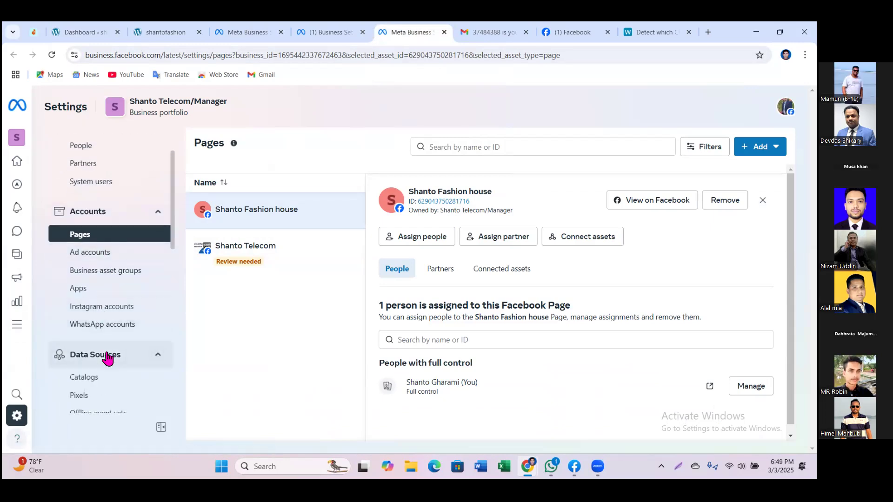
pyautogui.scroll(-2, 89, 404)
pyautogui.scroll(-1, 89, 404)
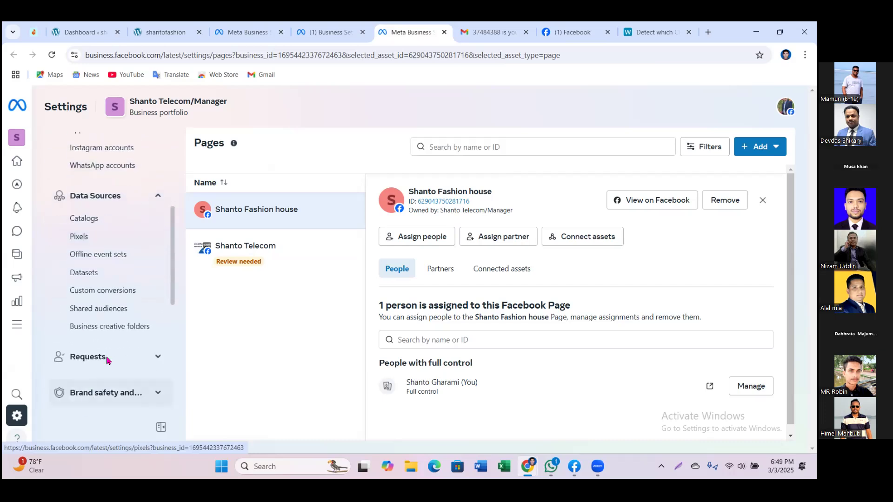
pyautogui.click(86, 274)
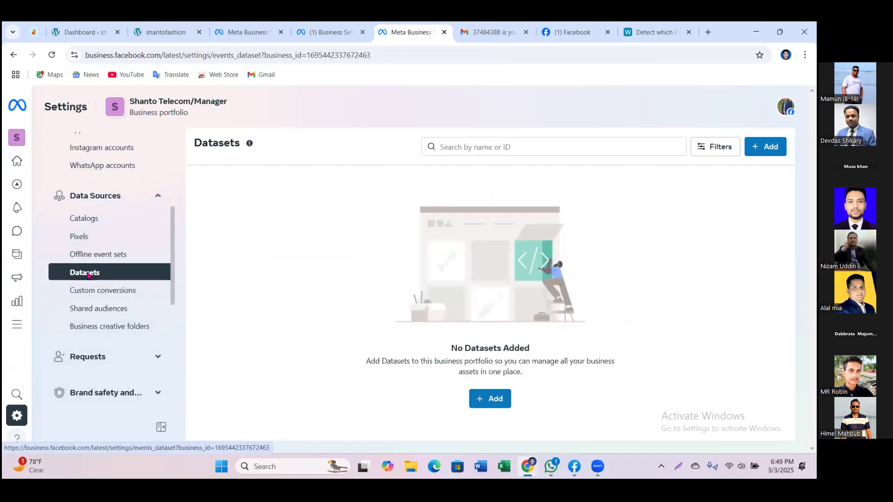
pyautogui.tripleClick(460, 351)
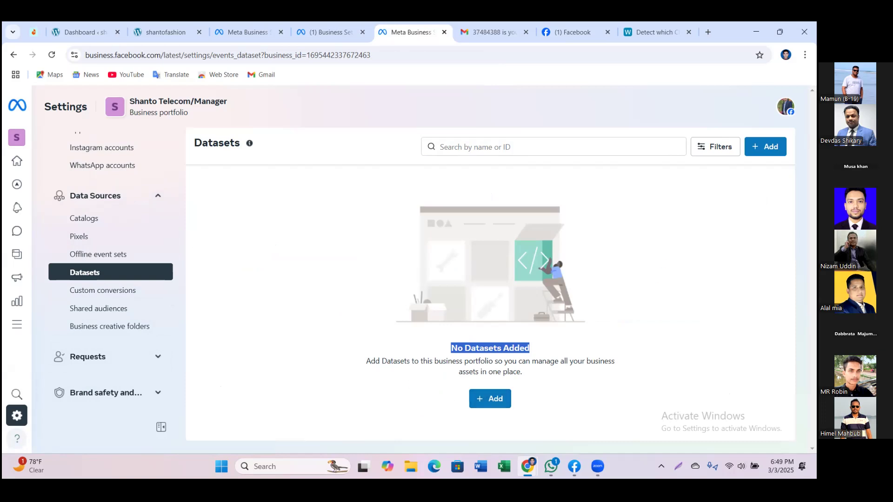
pyautogui.click(478, 402)
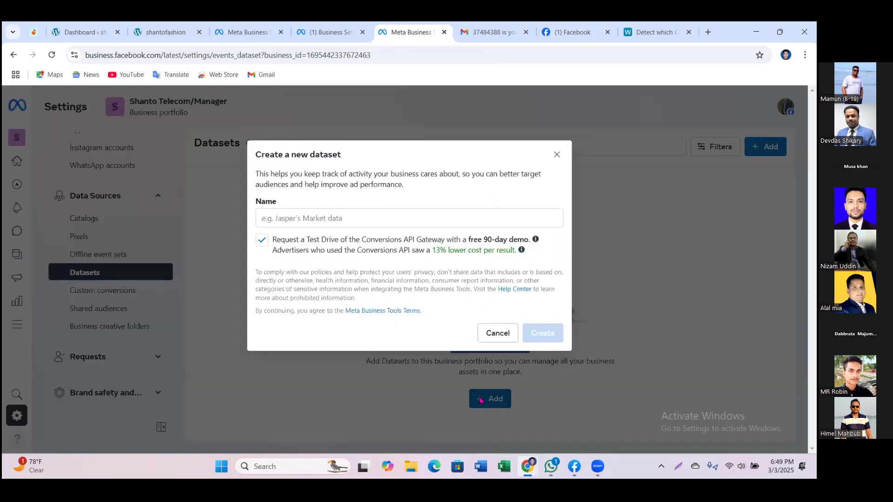
# Step: Name the new dataset 'Shantro Tel Pixel' and create it
pyautogui.click(341, 218)
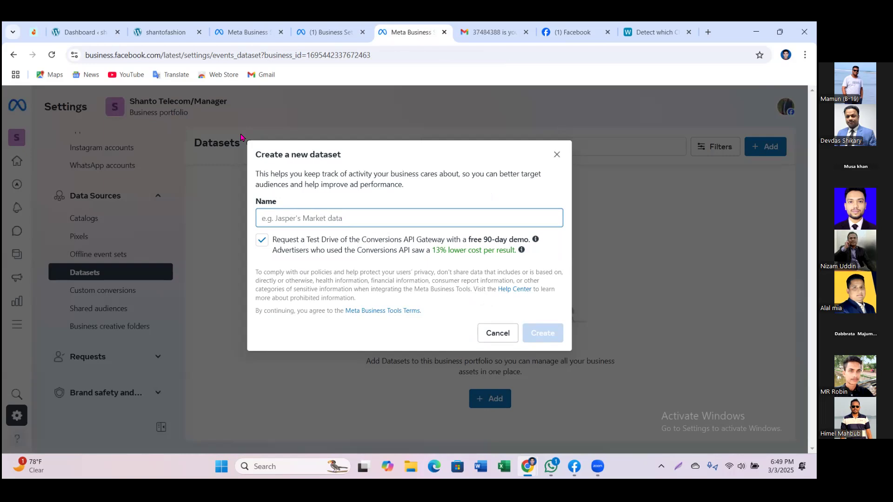
pyautogui.write('Sha')
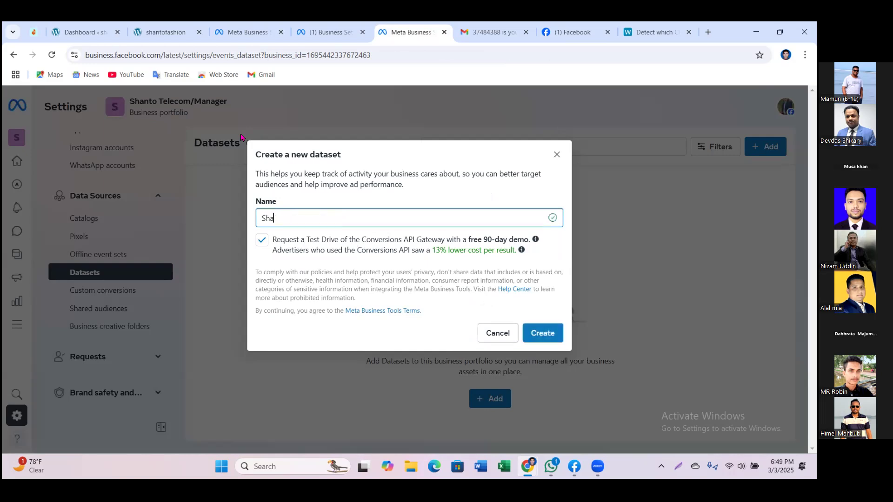
pyautogui.write('ntro Tel Pixel')
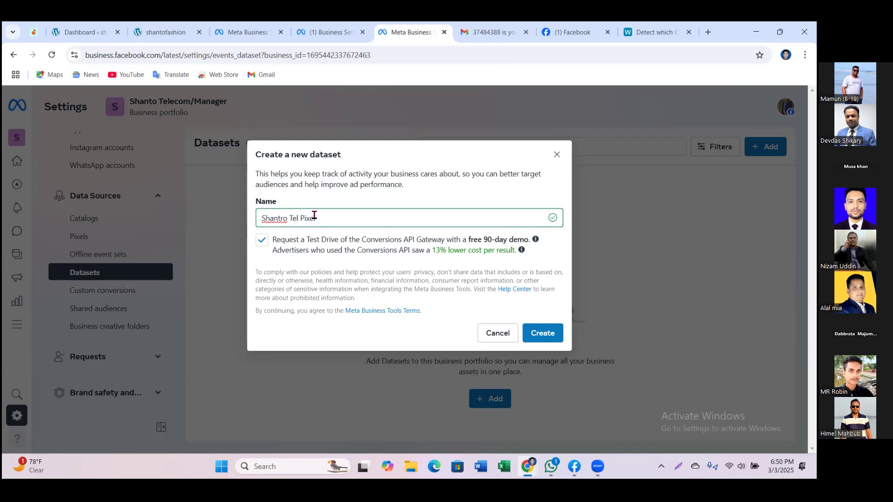
pyautogui.moveTo(319, 219); pyautogui.dragTo(301, 219)
pyautogui.click(537, 336)
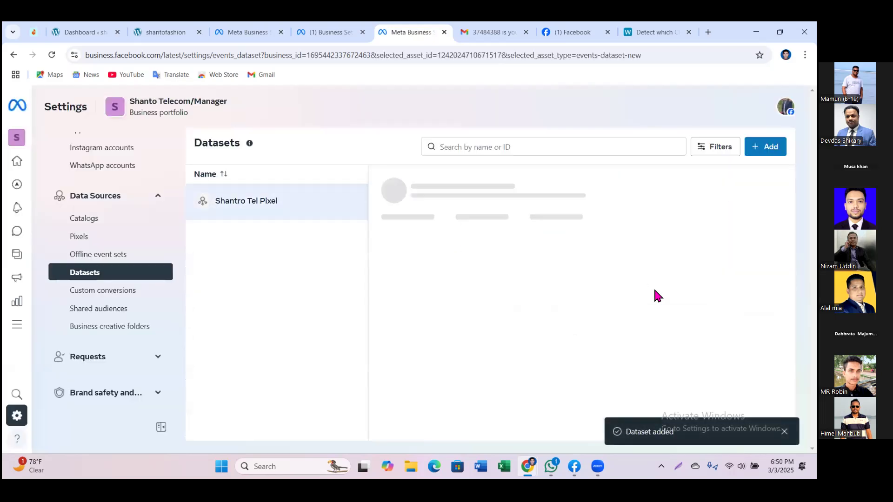
# Step: Open the Shantro Tel Pixel dataset's options menu and launch it in Events Manager
pyautogui.click(121, 270)
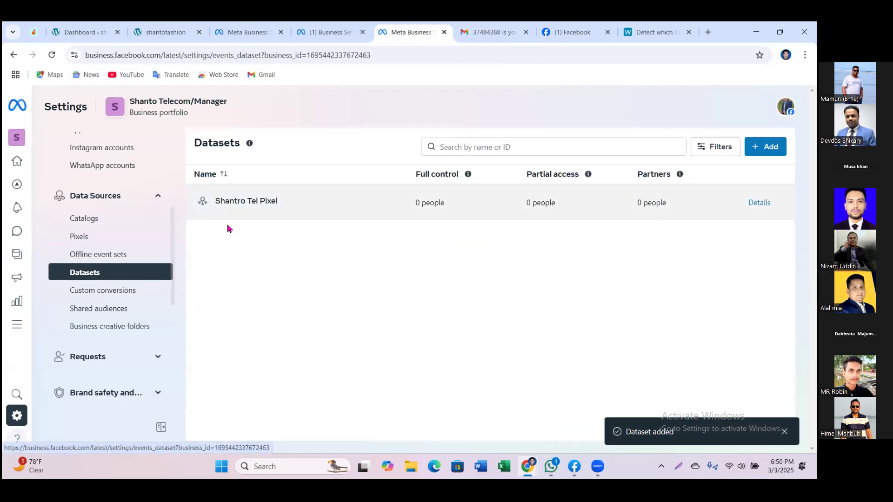
pyautogui.click(252, 208)
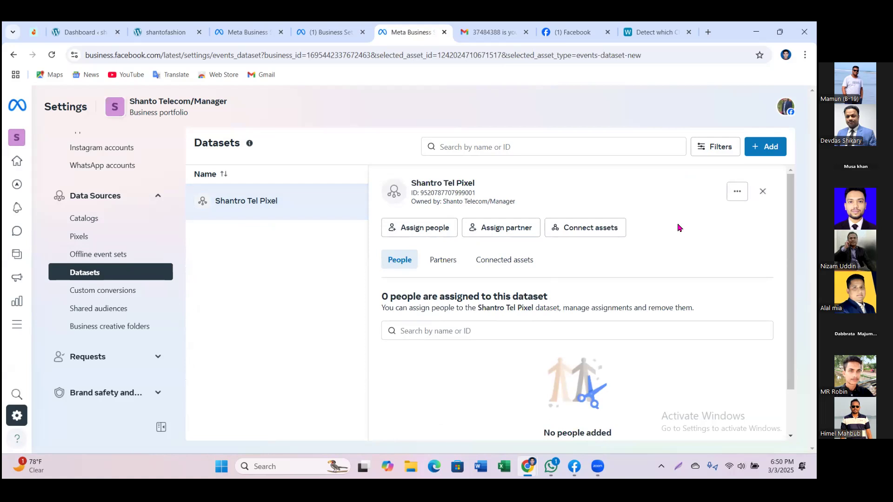
pyautogui.click(737, 192)
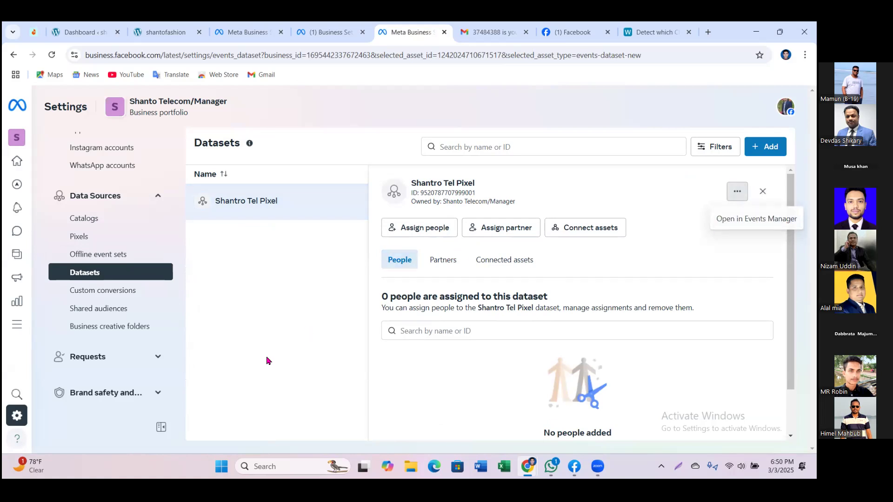
pyautogui.click(78, 277)
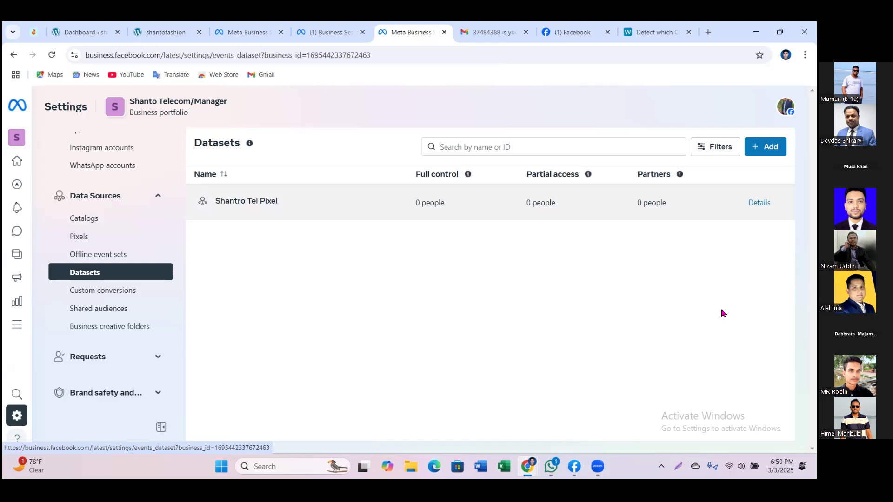
pyautogui.click(232, 213)
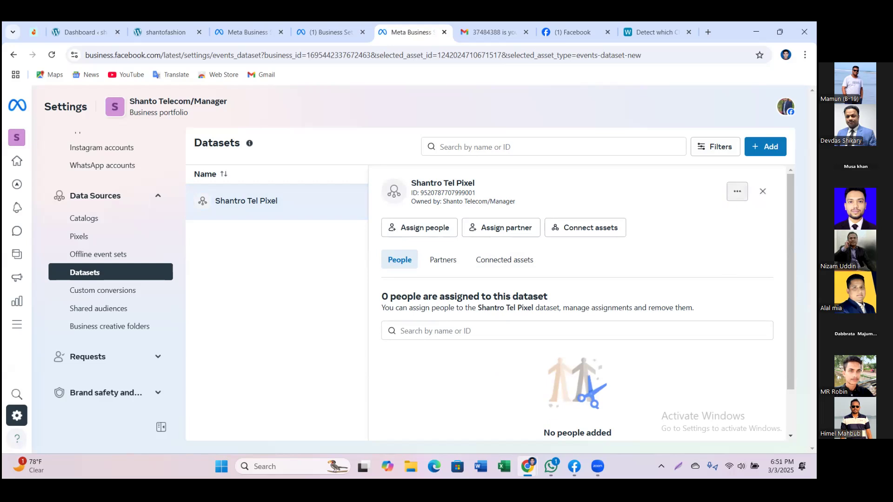
pyautogui.click(738, 191)
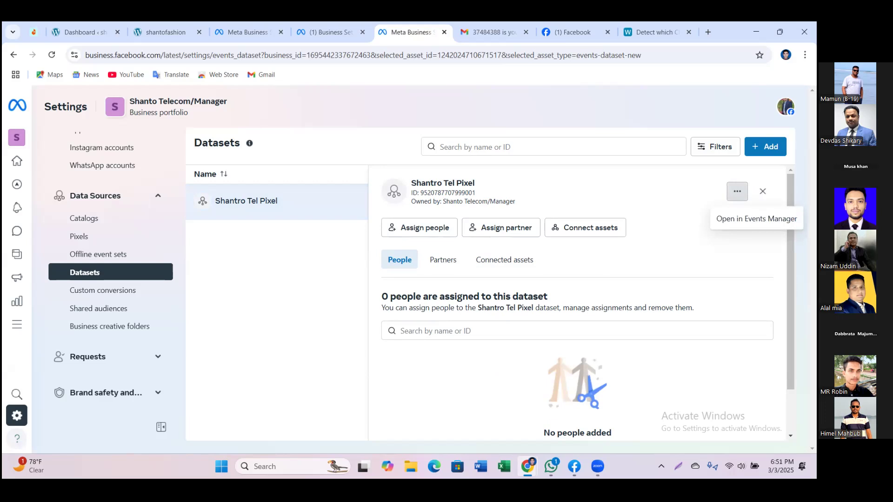
pyautogui.click(724, 221)
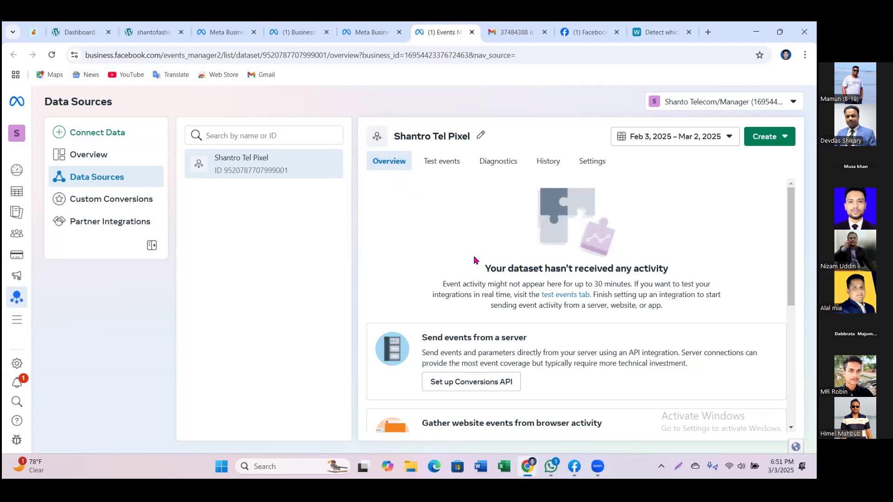
# Step: Scroll the Shantro Tel Pixel overview down to the Gather website events from browser activity card
pyautogui.scroll(-1, 477, 261)
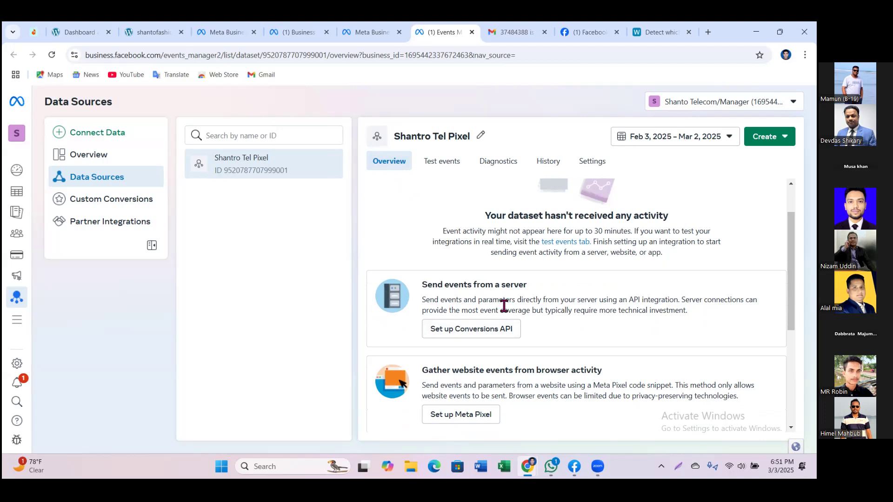
pyautogui.scroll(-1, 522, 307)
pyautogui.scroll(-1, 524, 309)
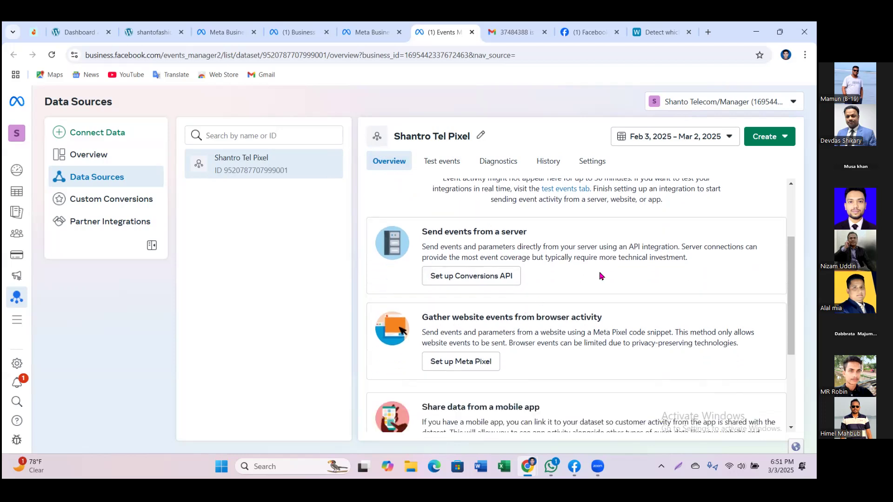
pyautogui.scroll(-2, 601, 277)
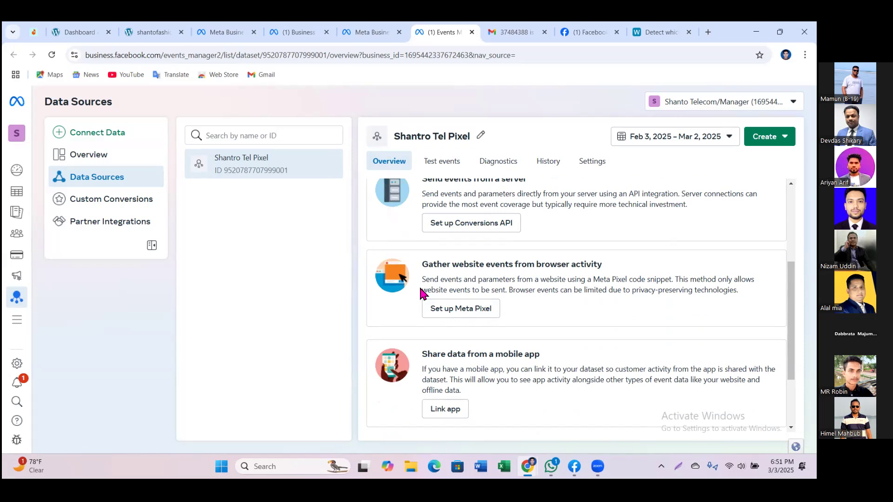
# Step: Start Meta Pixel setup for website activity and choose to install the code manually
pyautogui.click(478, 311)
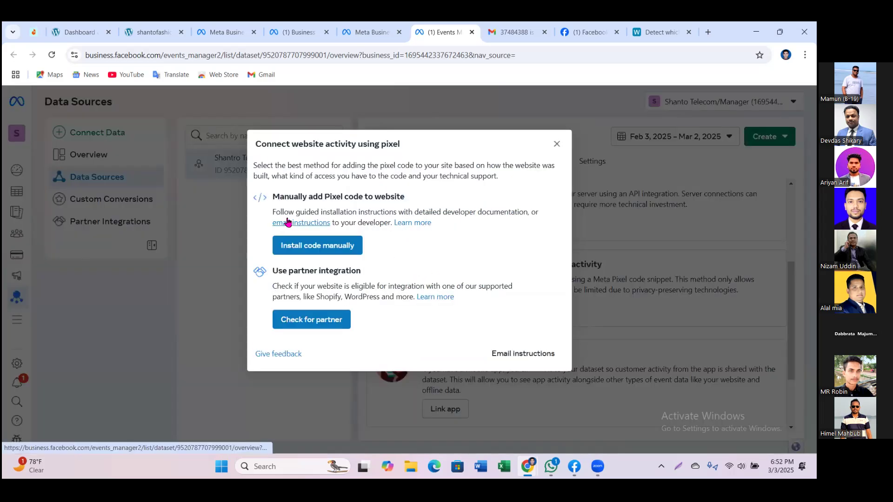
pyautogui.moveTo(271, 198); pyautogui.dragTo(416, 198)
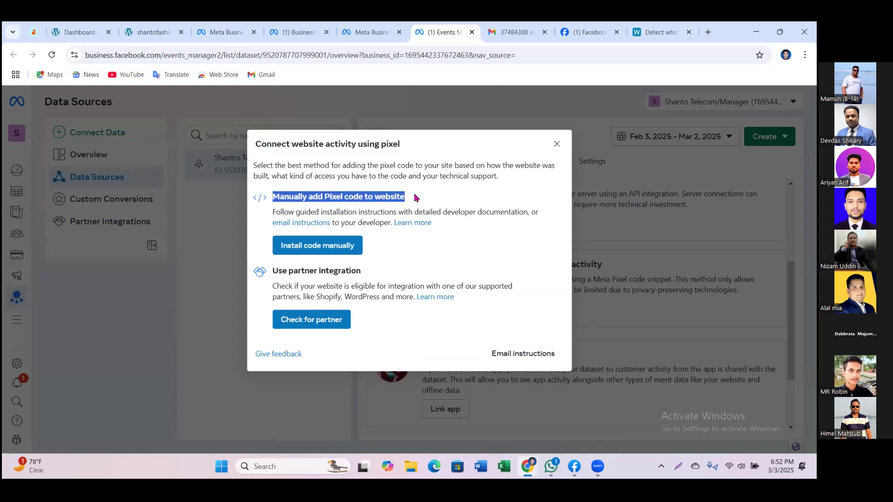
pyautogui.moveTo(272, 271); pyautogui.dragTo(372, 276)
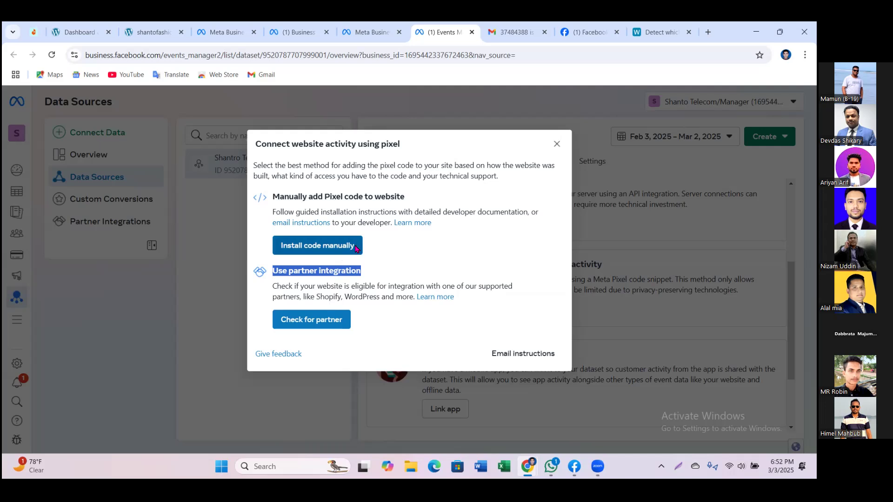
pyautogui.click(300, 252)
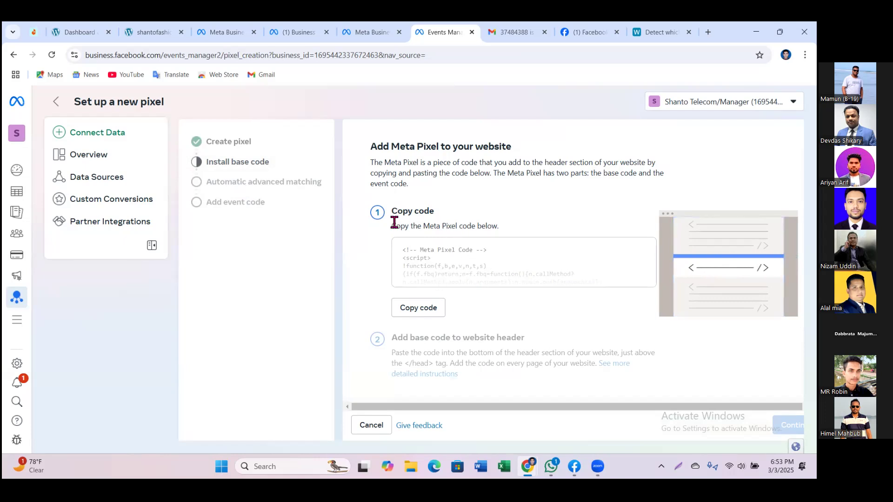
# Step: Copy the Meta Pixel base code from the Install base code step of the wizard
pyautogui.moveTo(392, 226); pyautogui.dragTo(498, 228)
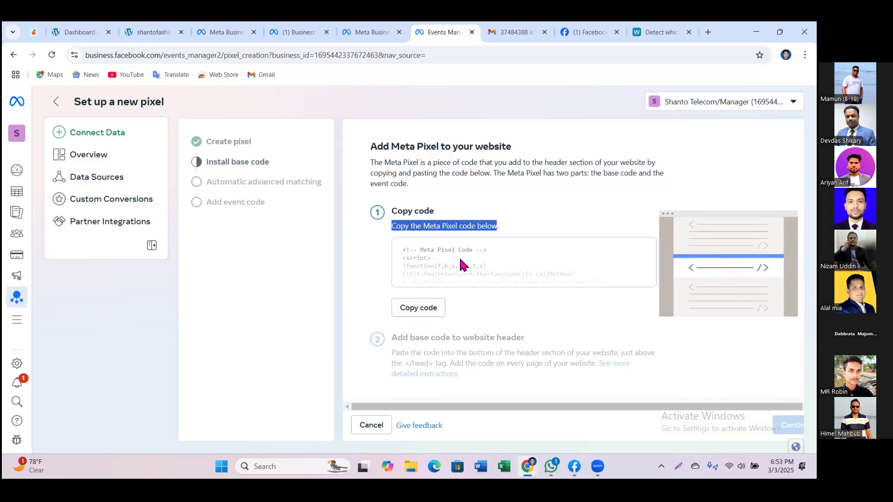
pyautogui.click(418, 311)
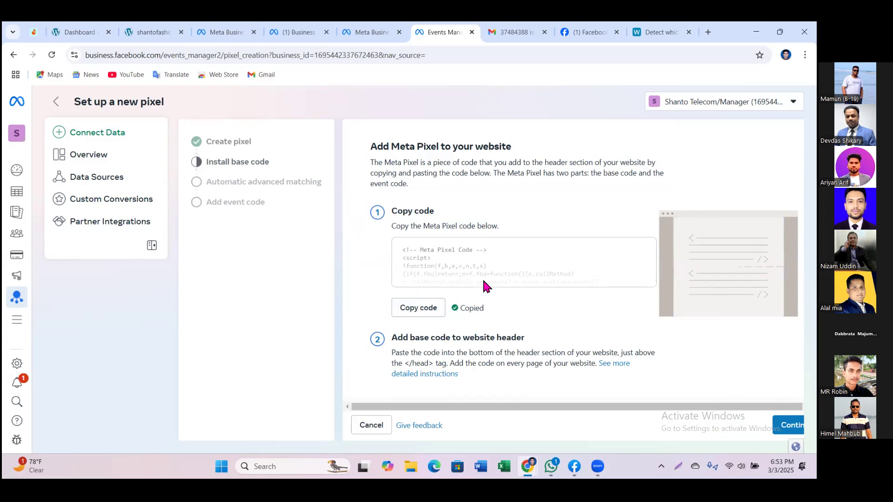
pyautogui.scroll(-1, 482, 278)
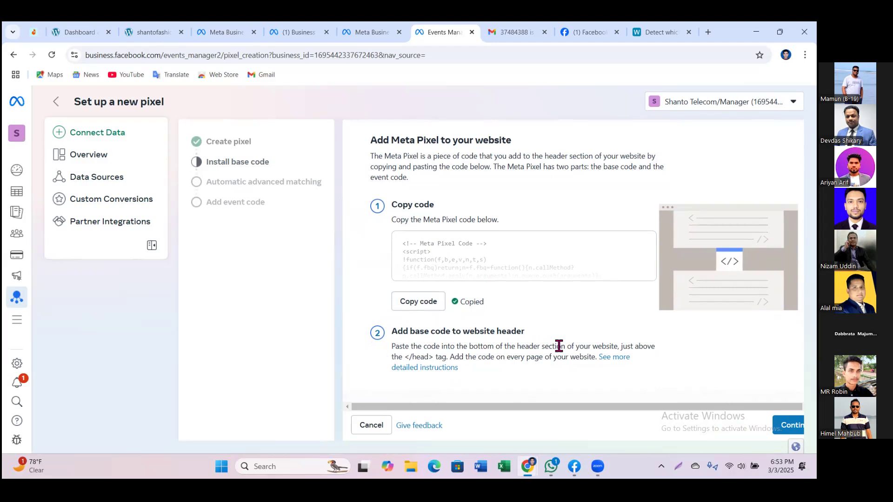
pyautogui.moveTo(618, 346); pyautogui.dragTo(392, 347)
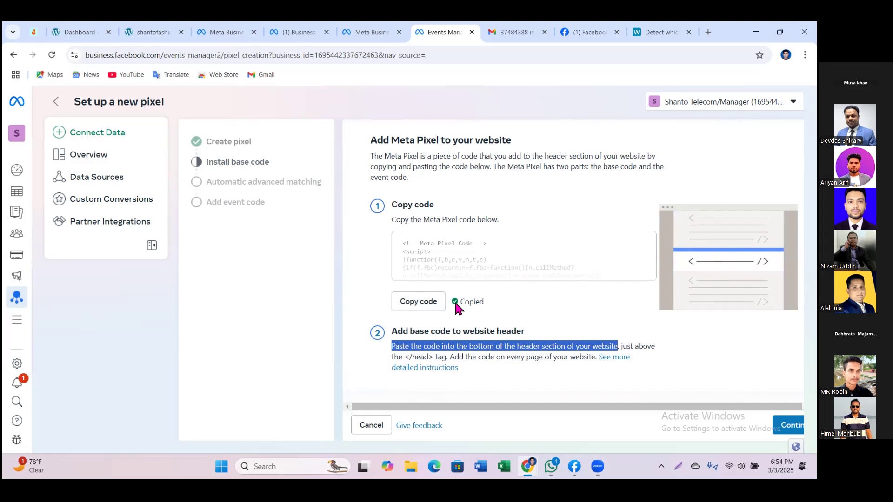
pyautogui.click(426, 303)
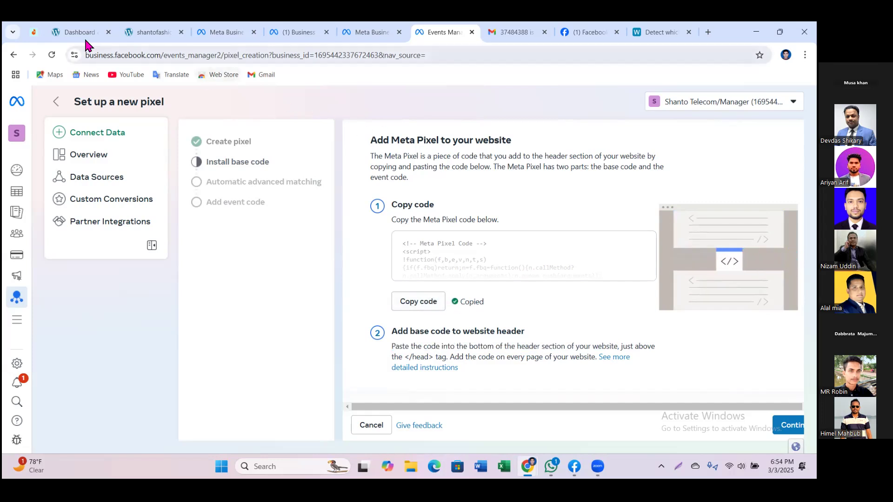
# Step: Return to the shantofashion WordPress Dashboard and browse its admin sidebar menus
pyautogui.click(72, 34)
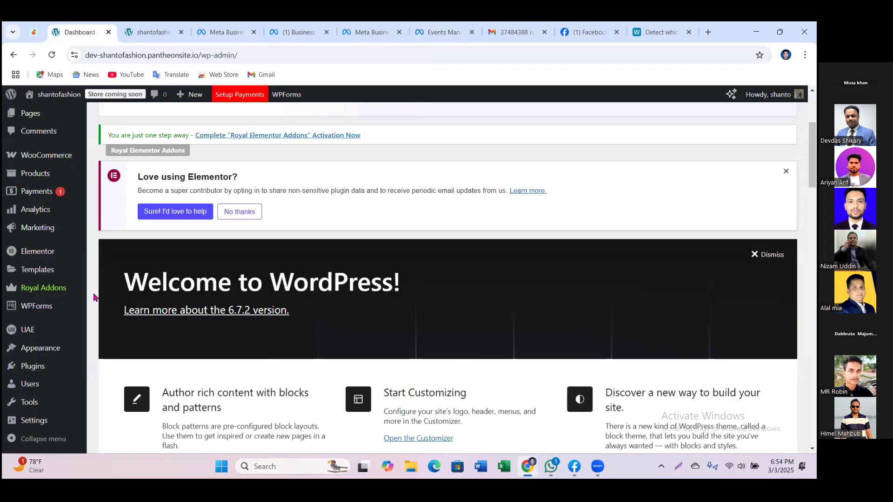
pyautogui.moveTo(53, 238)
pyautogui.scroll(-5, 53, 237)
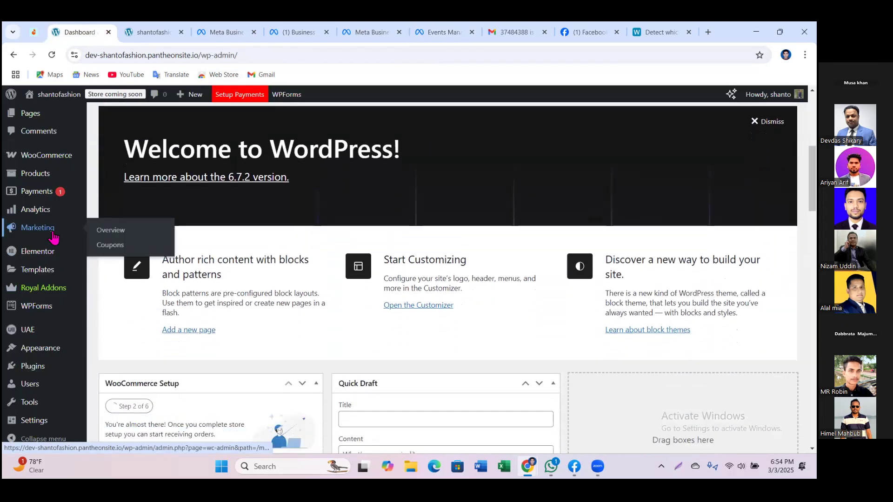
pyautogui.scroll(-3, 15, 381)
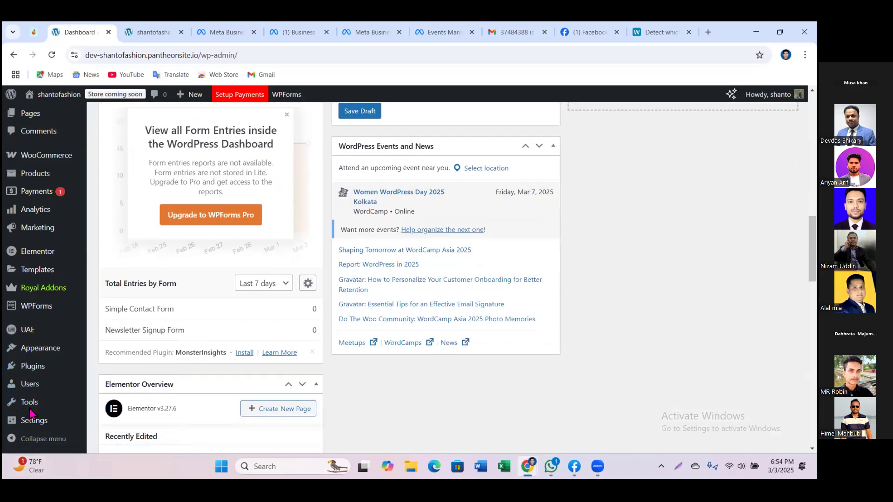
pyautogui.moveTo(27, 358)
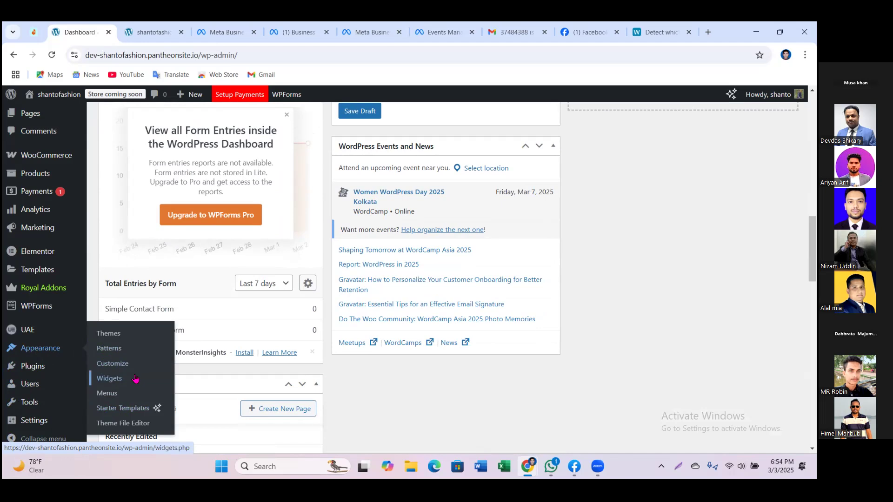
# Step: Open Appearance > Theme File Editor and accept the warning about editing theme files
pyautogui.click(109, 424)
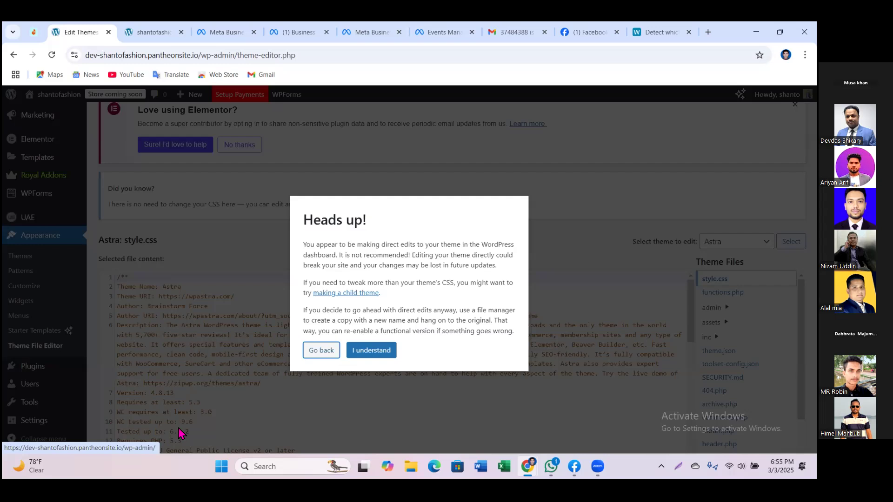
pyautogui.click(367, 352)
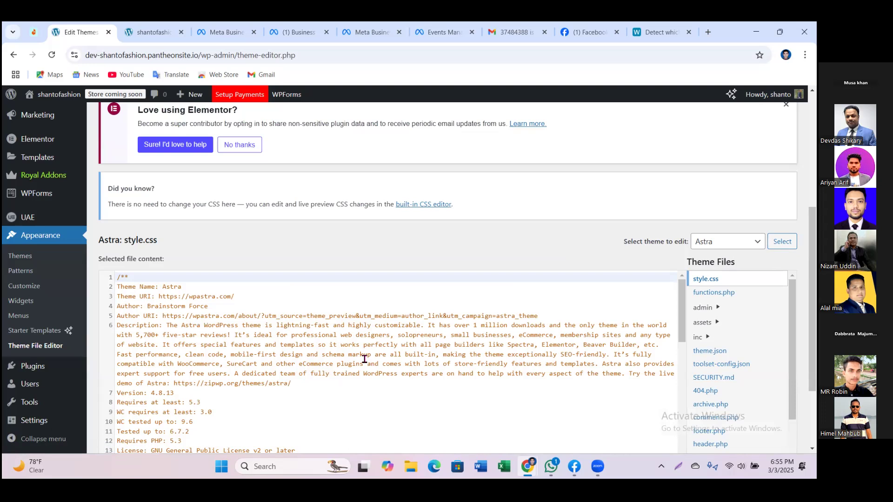
pyautogui.scroll(-5, 274, 367)
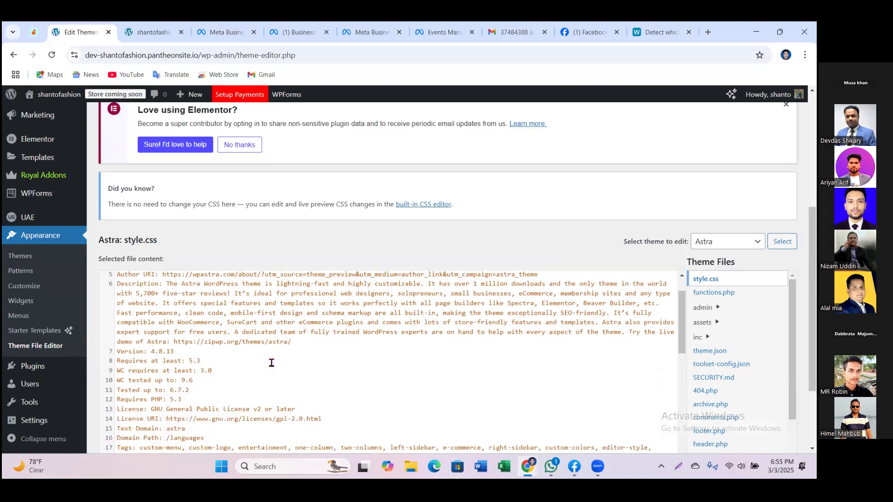
pyautogui.scroll(-10, 274, 366)
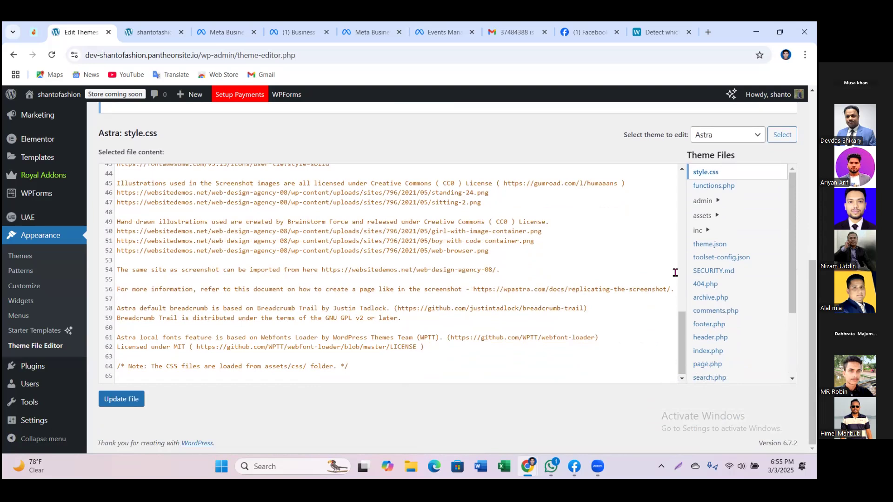
# Step: Open the Astra theme's header.php and look through its code
pyautogui.click(707, 345)
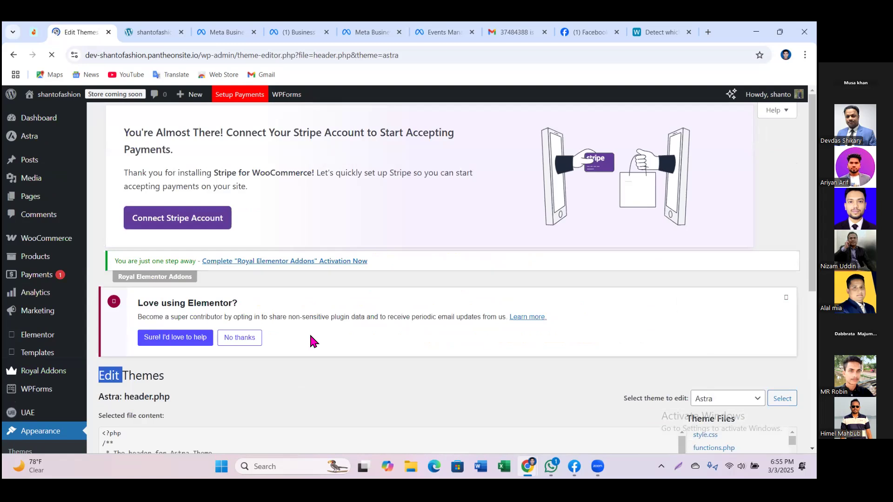
pyautogui.scroll(-3, 309, 333)
pyautogui.scroll(-3, 280, 334)
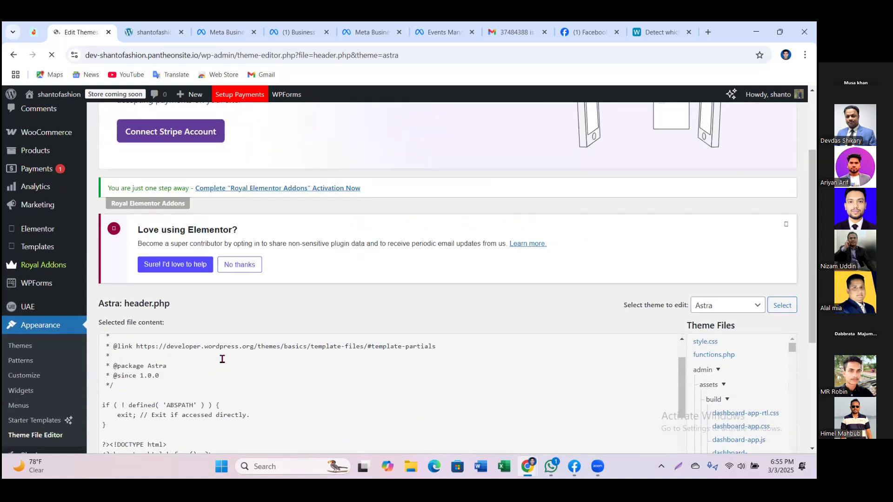
pyautogui.scroll(-6, 222, 359)
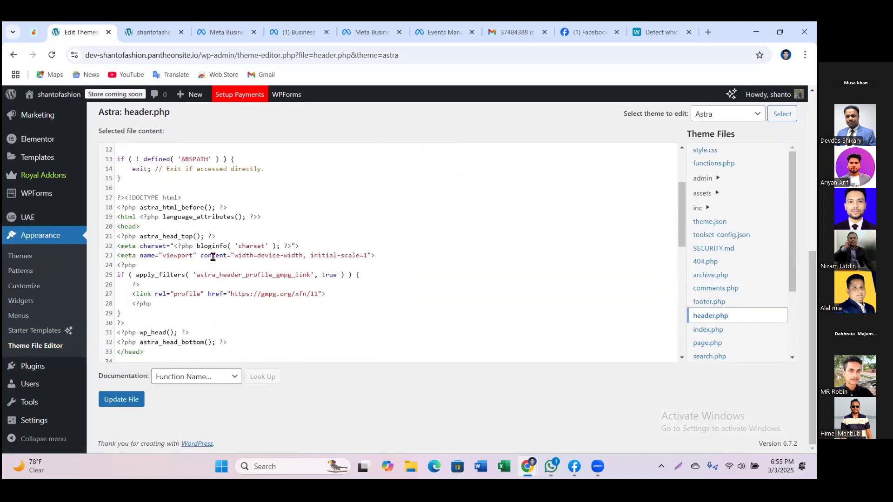
pyautogui.scroll(-5, 213, 257)
pyautogui.scroll(-3, 213, 257)
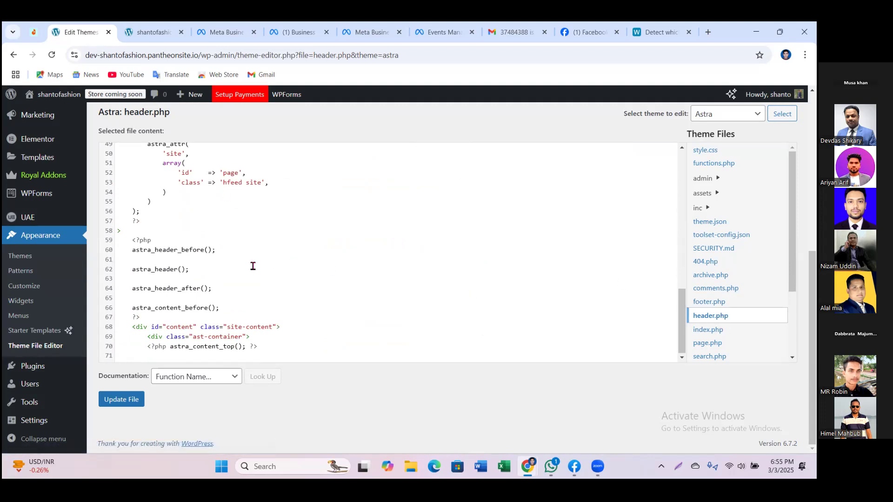
pyautogui.scroll(10, 253, 266)
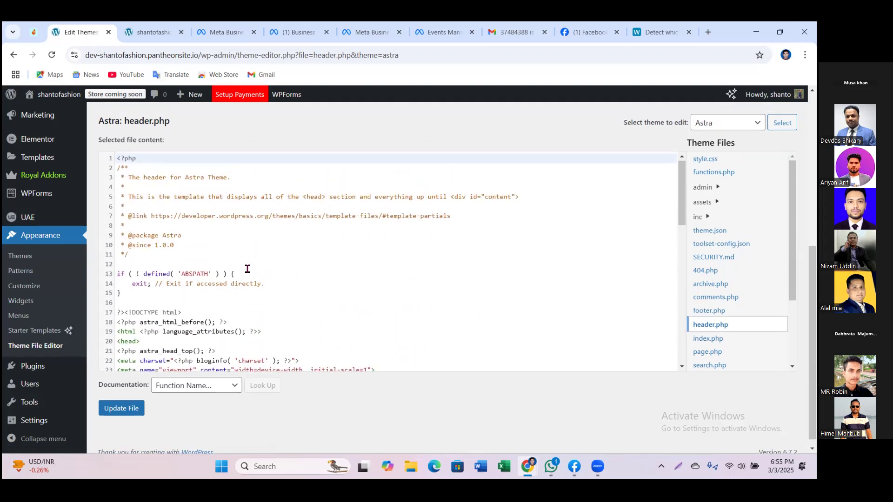
pyautogui.scroll(2, 247, 268)
pyautogui.scroll(-1, 383, 325)
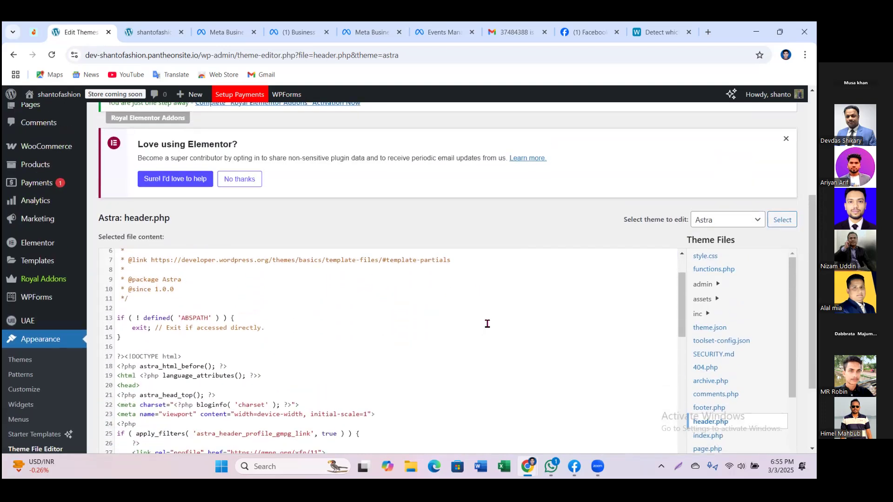
pyautogui.scroll(-2, 670, 314)
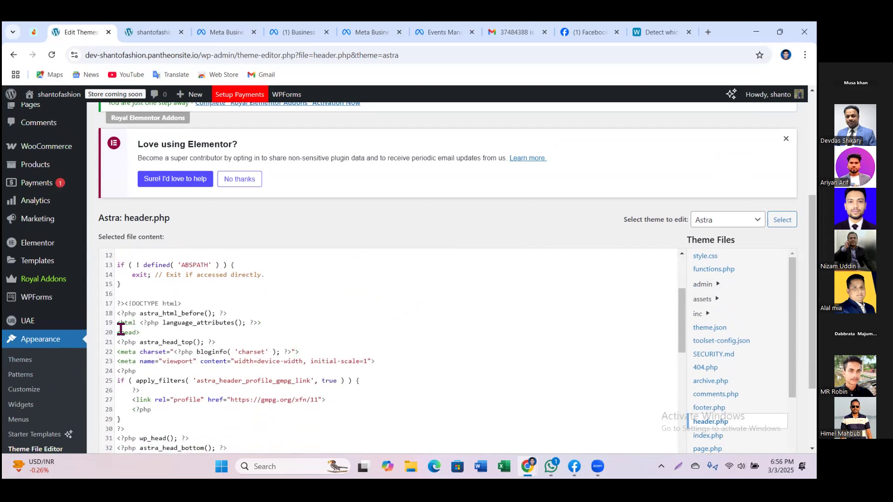
# Step: Mark the head section from <head> to </head> in header.php, then return to Events Manager's setup instructions
pyautogui.moveTo(117, 323); pyautogui.dragTo(148, 366)
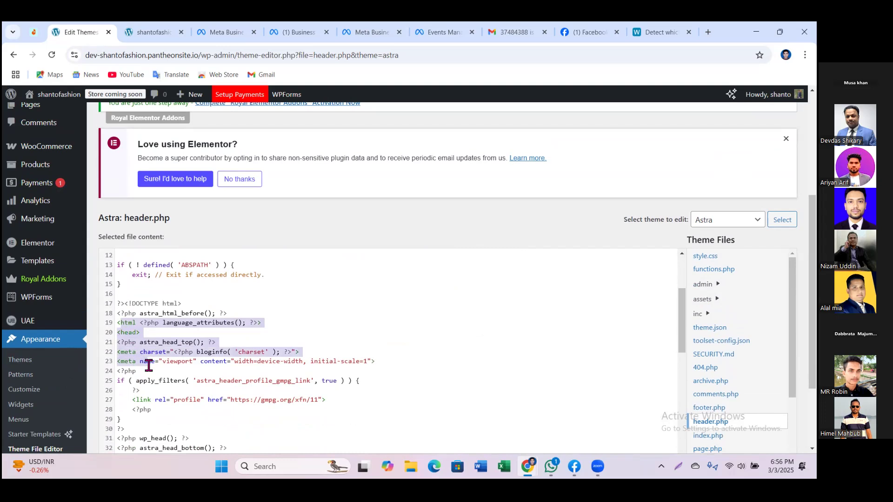
pyautogui.click(123, 334)
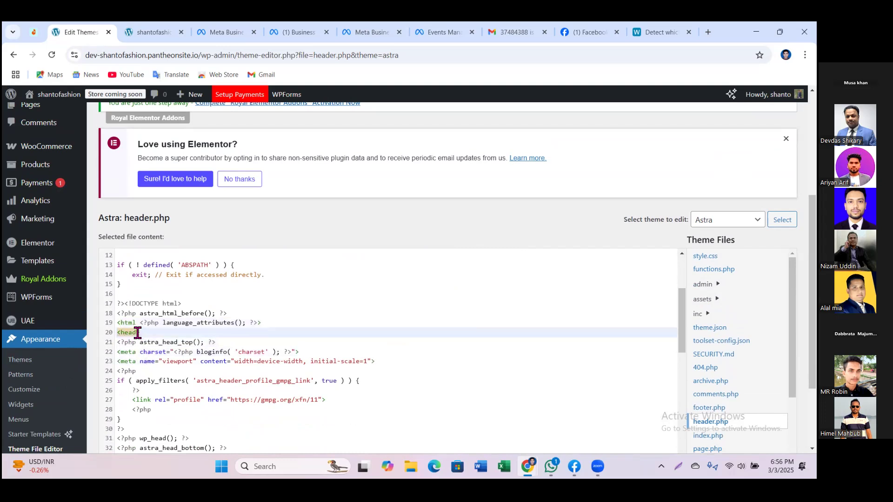
pyautogui.scroll(-3, 153, 346)
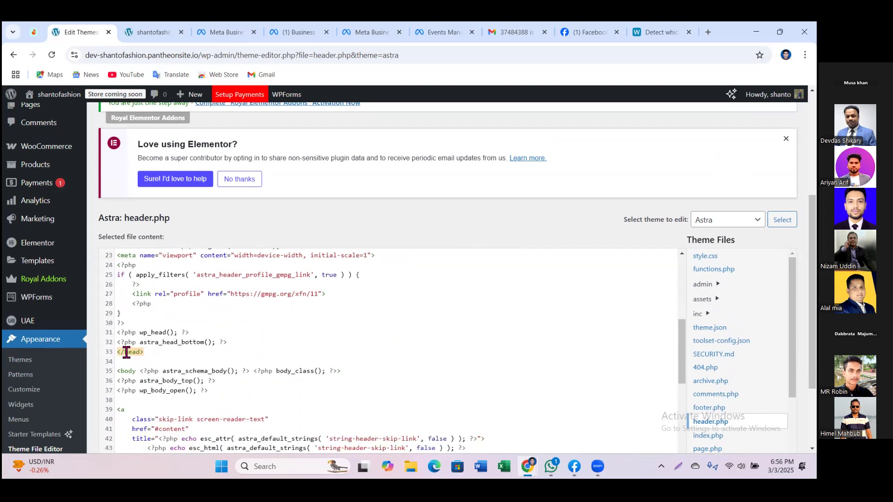
pyautogui.moveTo(156, 352); pyautogui.dragTo(118, 272)
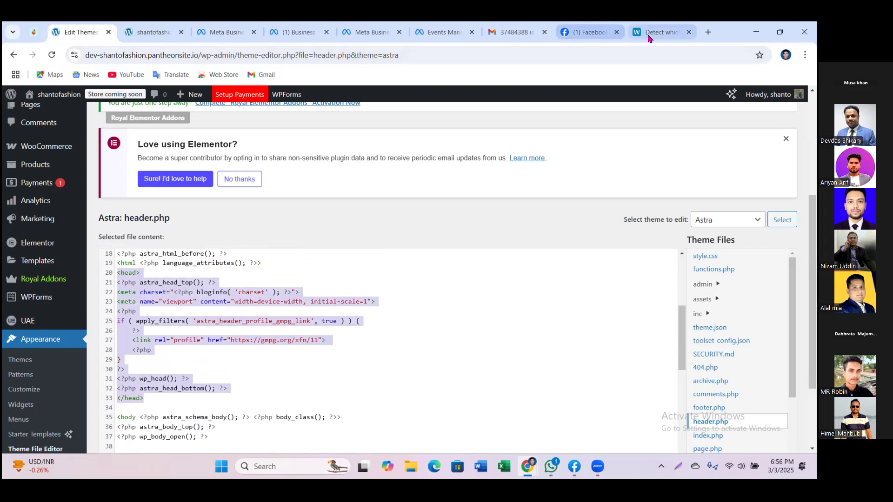
pyautogui.click(442, 38)
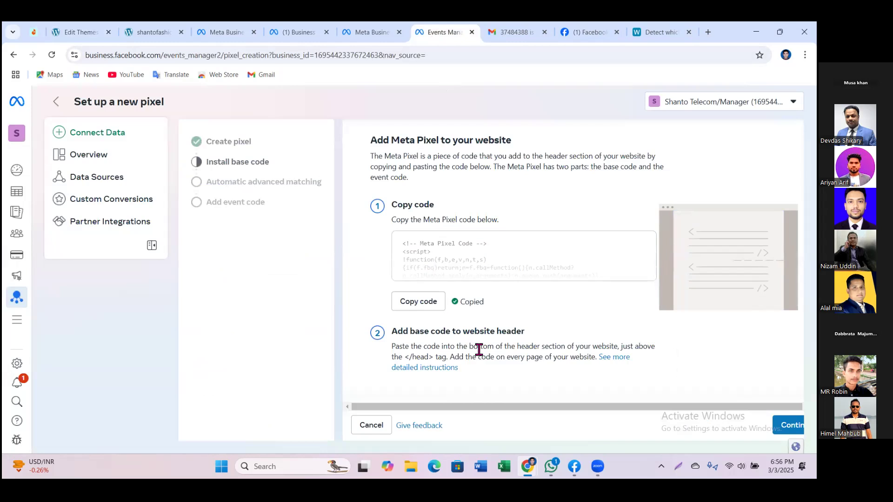
pyautogui.click(86, 33)
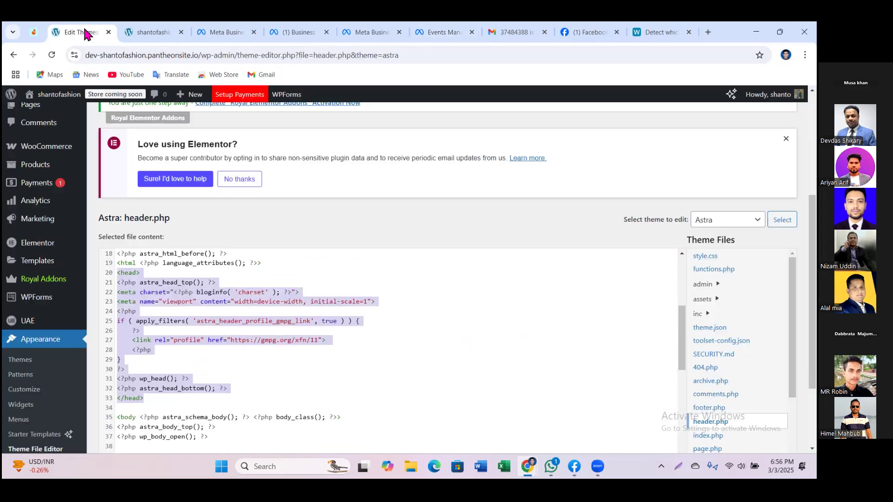
pyautogui.click(148, 399)
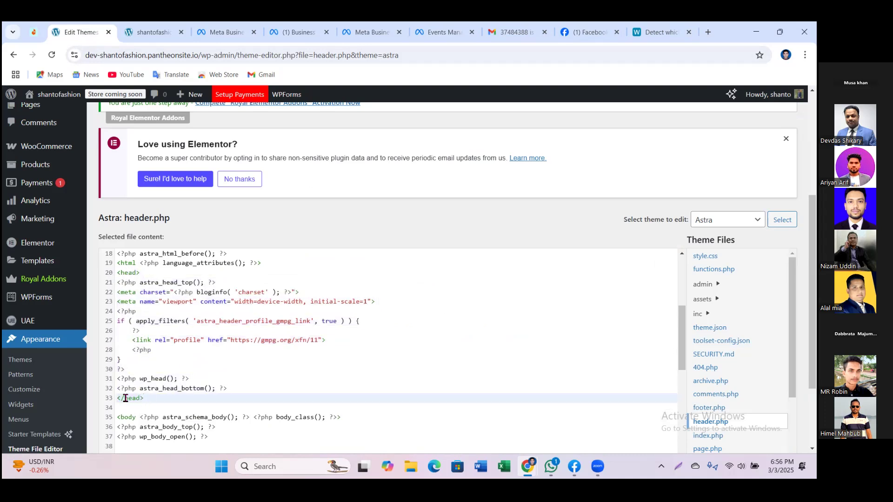
pyautogui.click(236, 389)
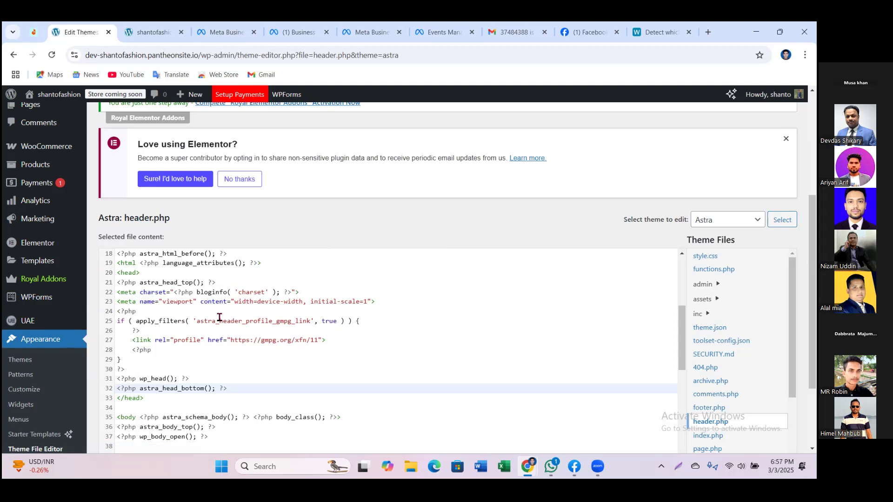
pyautogui.moveTo(244, 383); pyautogui.dragTo(138, 363)
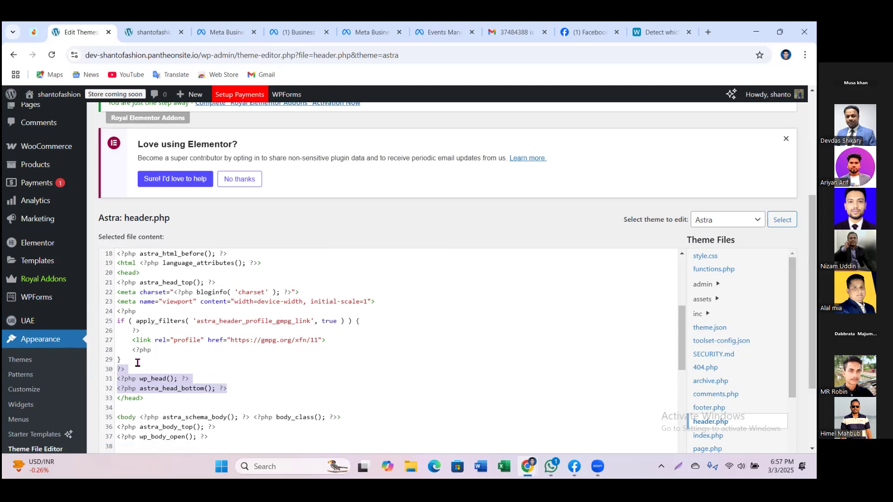
pyautogui.click(238, 388)
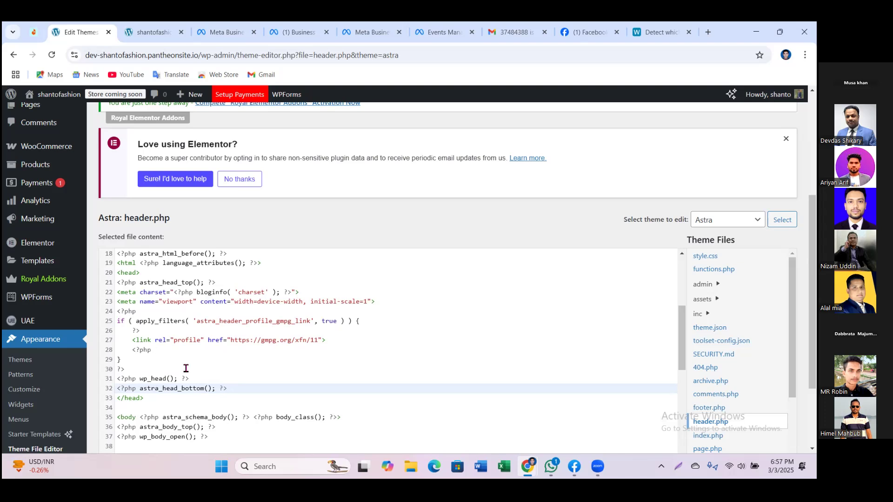
pyautogui.scroll(-2, 209, 363)
pyautogui.scroll(-7, 250, 359)
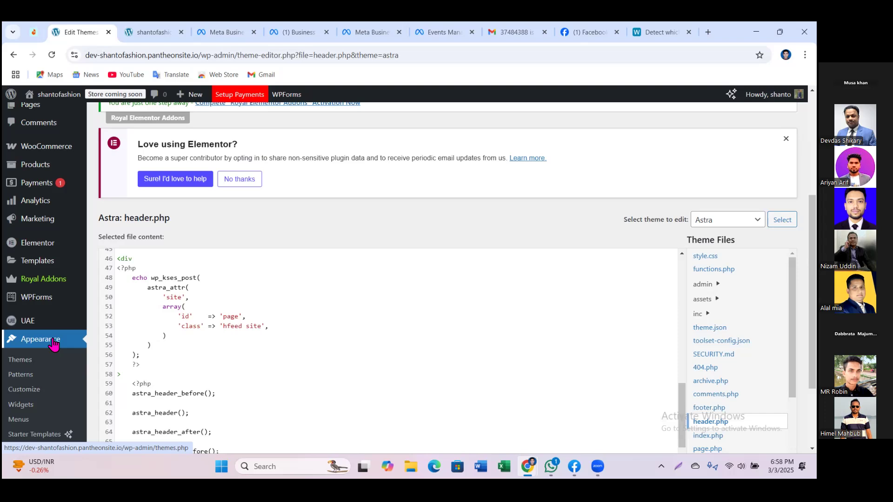
# Step: Open Appearance > Themes, listing 16 installed themes with Astra active
pyautogui.click(53, 343)
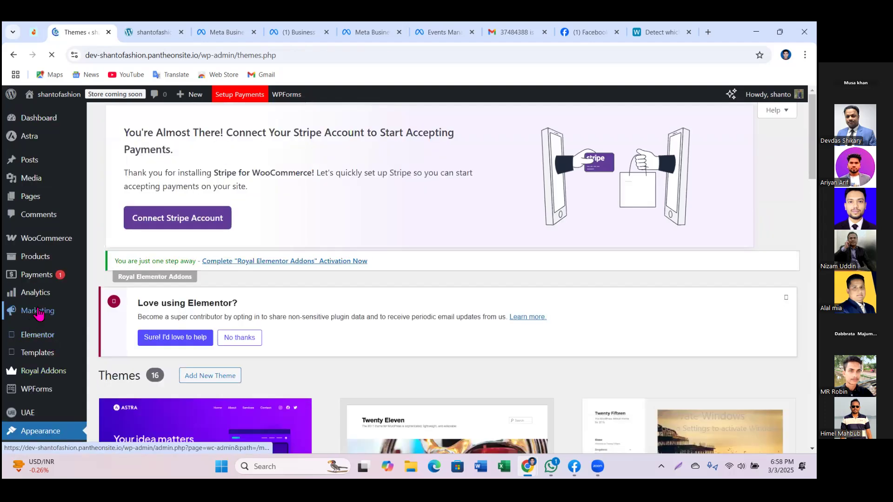
pyautogui.scroll(-3, 40, 312)
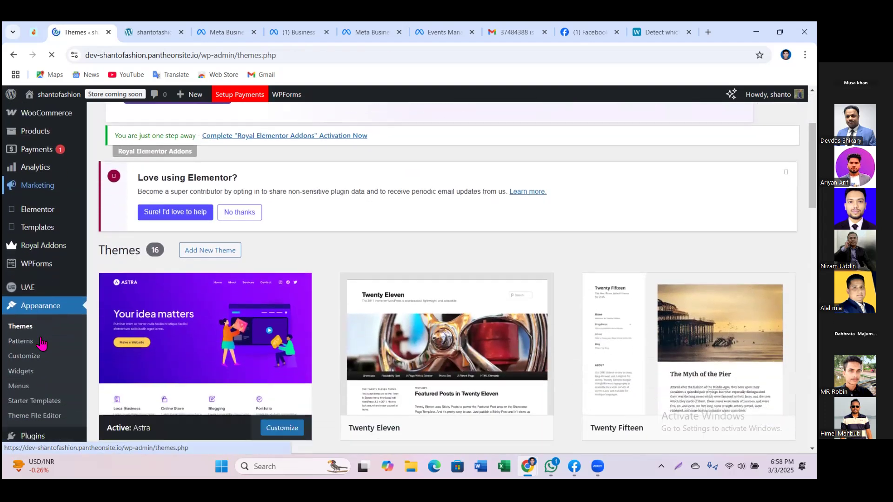
pyautogui.scroll(-1, 58, 391)
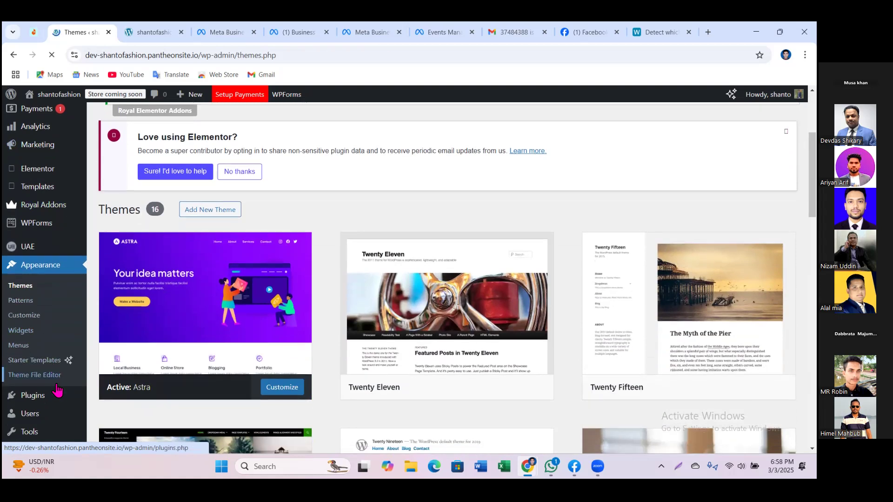
pyautogui.scroll(-1, 58, 391)
pyautogui.moveTo(53, 383)
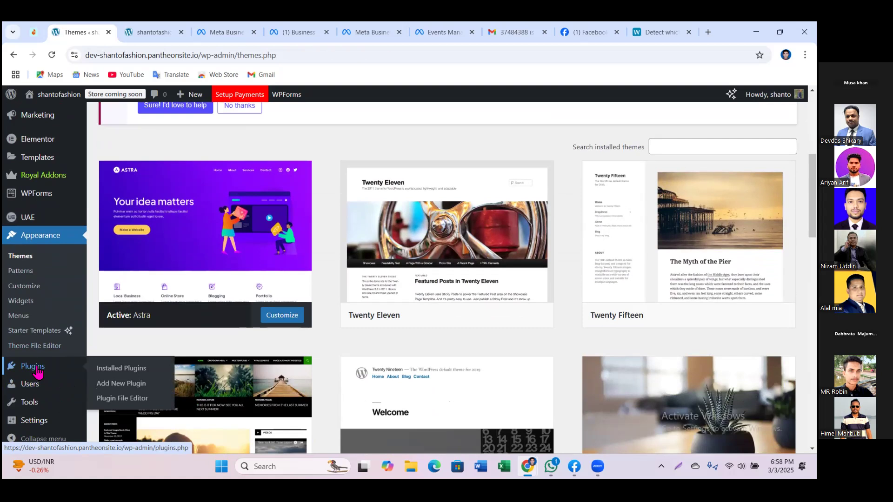
# Step: On Add Plugins, dismiss the Stripe notice and search 'Insert H' to find Insert Headers And Footers
pyautogui.click(124, 388)
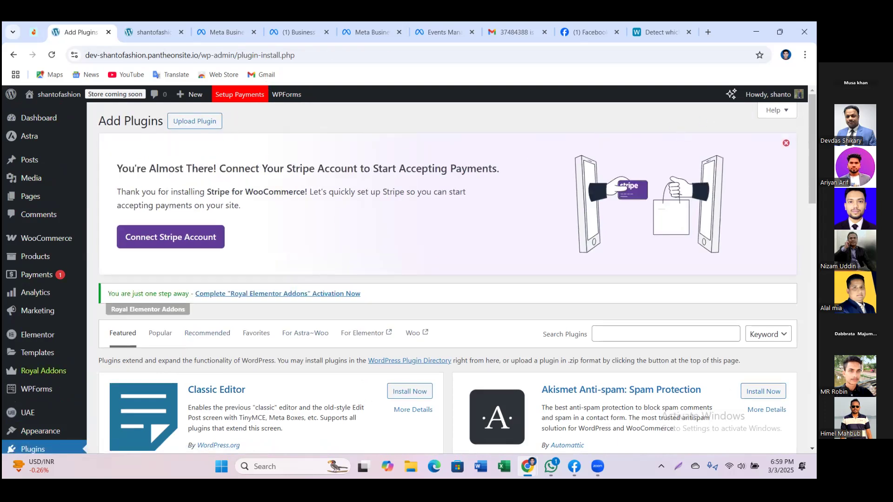
pyautogui.click(786, 142)
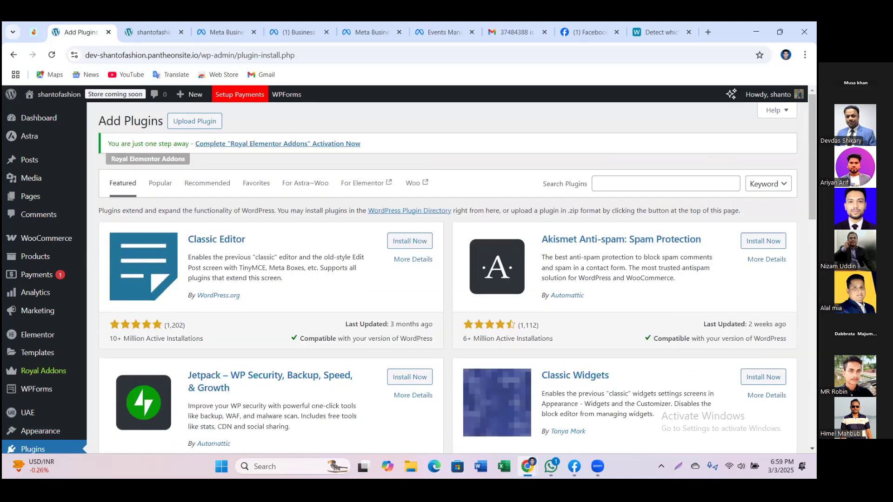
pyautogui.click(610, 183)
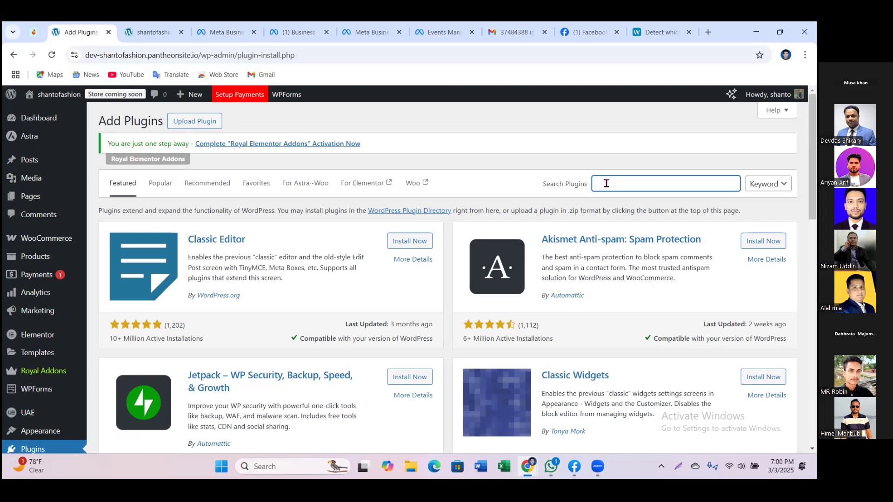
pyautogui.moveTo(35, 294)
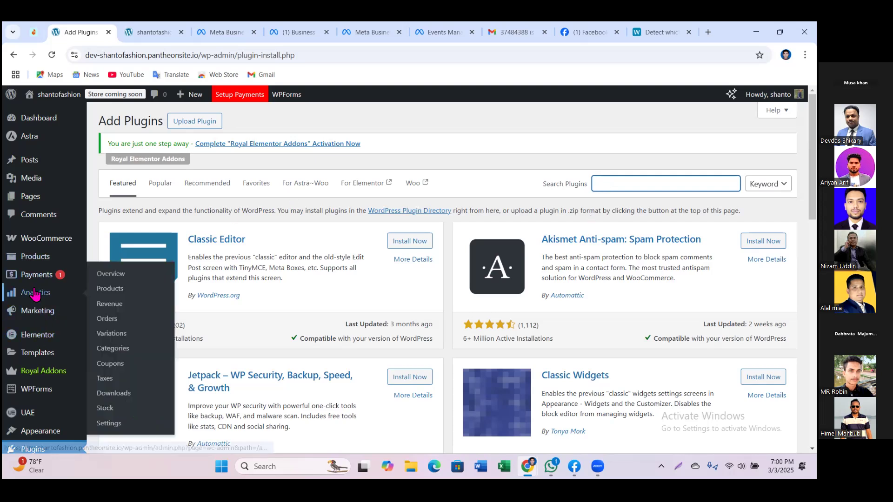
pyautogui.moveTo(42, 239)
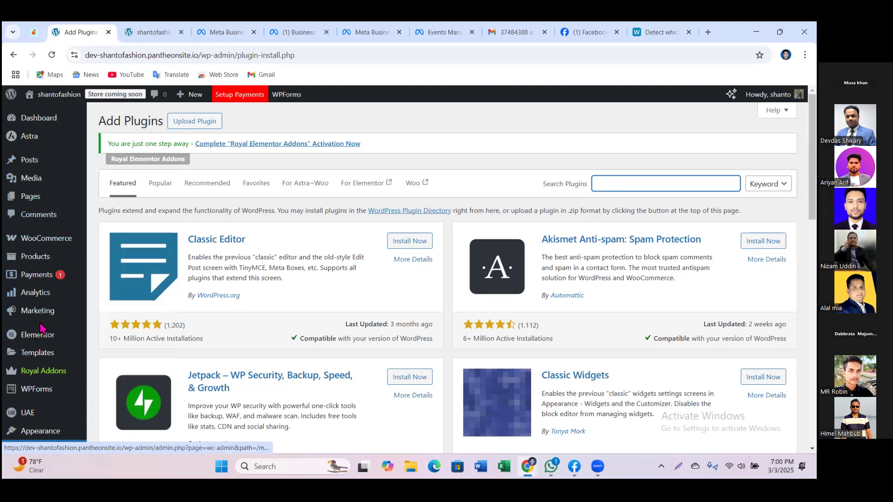
pyautogui.moveTo(40, 334)
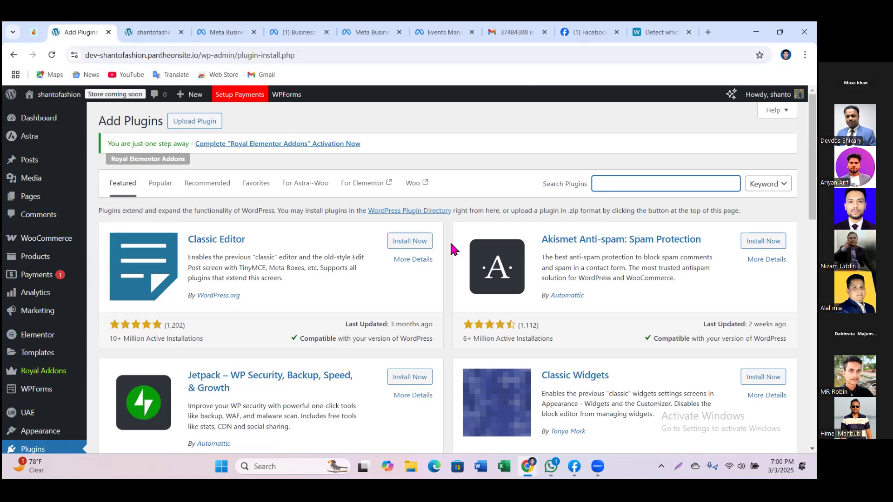
pyautogui.write('In')
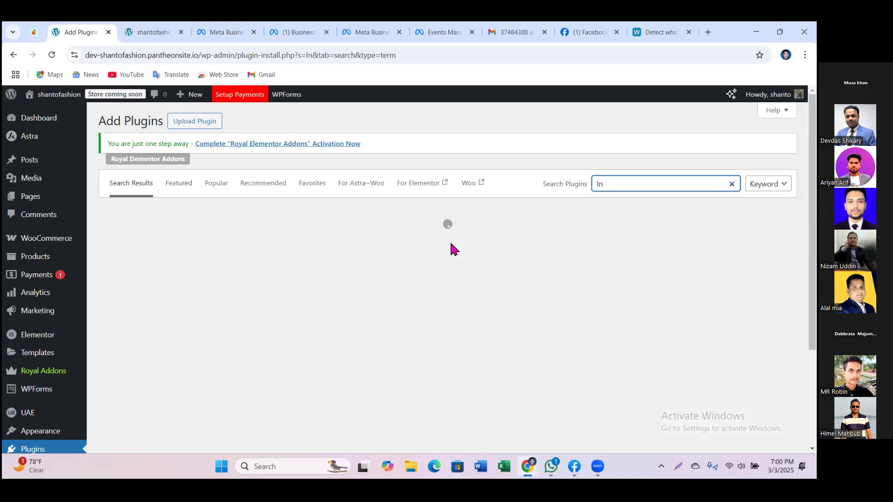
pyautogui.write('se')
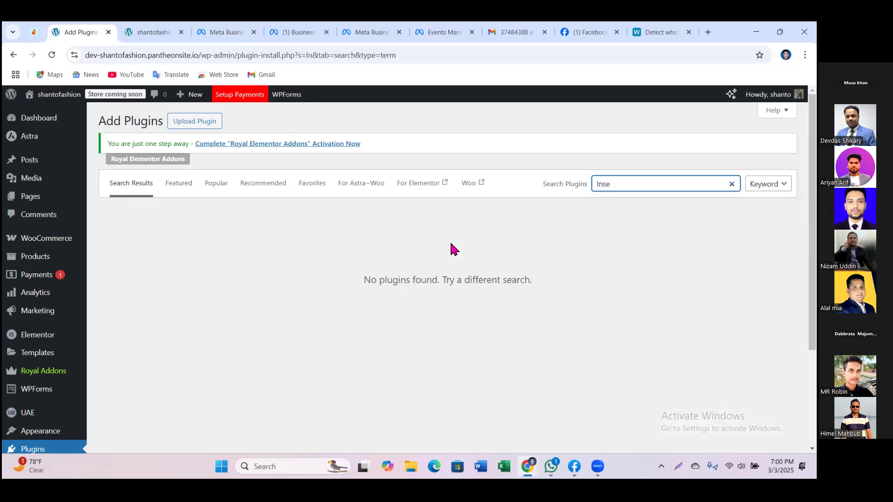
pyautogui.write('rt')
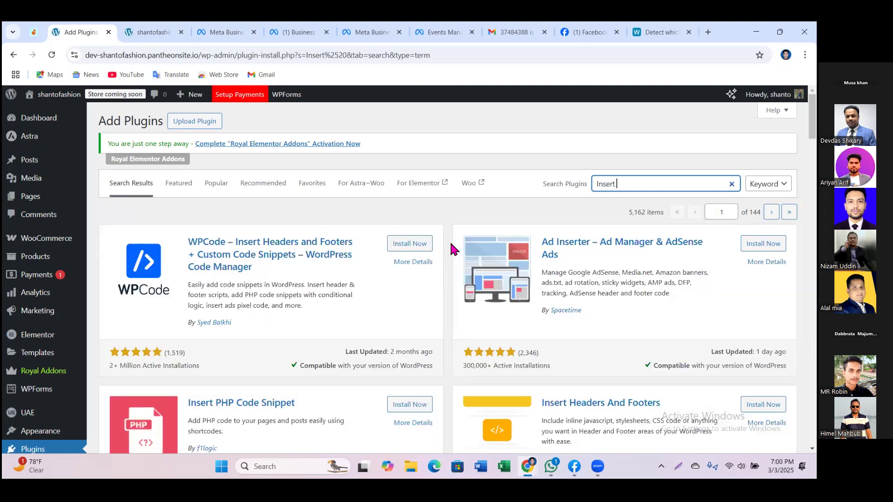
pyautogui.write(' H')
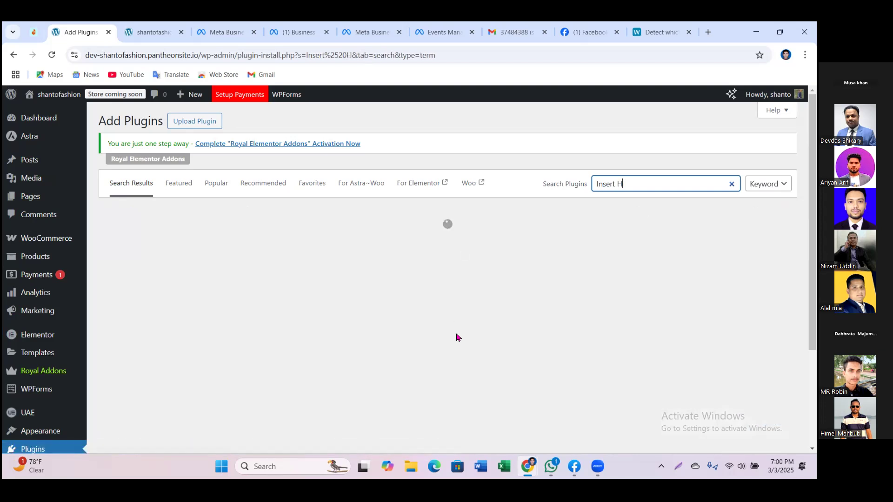
pyautogui.scroll(-2, 474, 329)
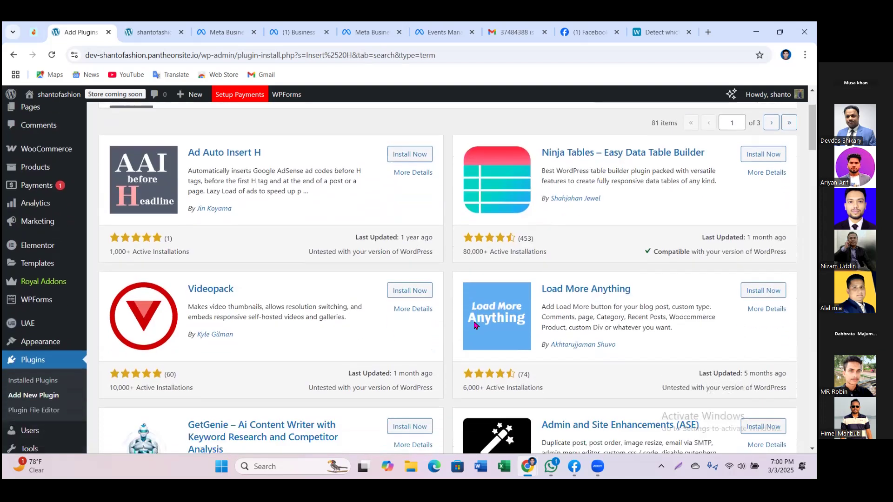
pyautogui.scroll(-2, 475, 329)
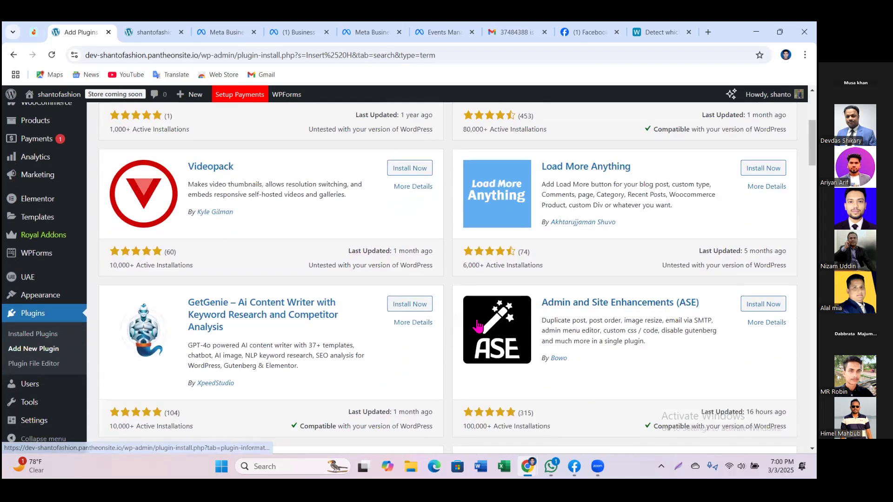
pyautogui.scroll(3, 478, 327)
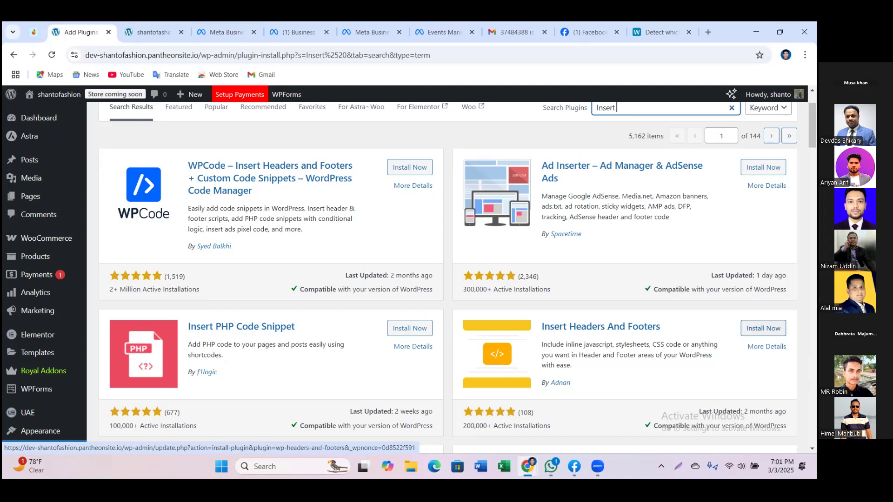
# Step: Install and activate the Insert Headers And Footers plugin
pyautogui.click(764, 329)
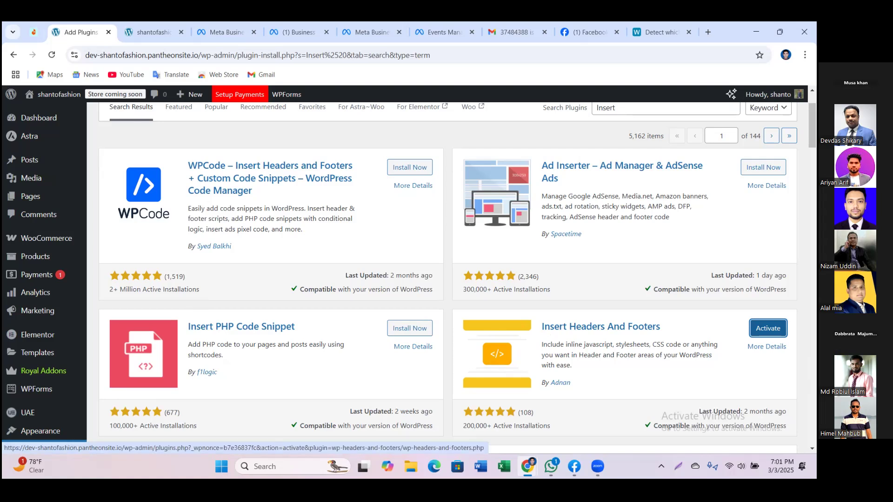
pyautogui.scroll(-1, 768, 328)
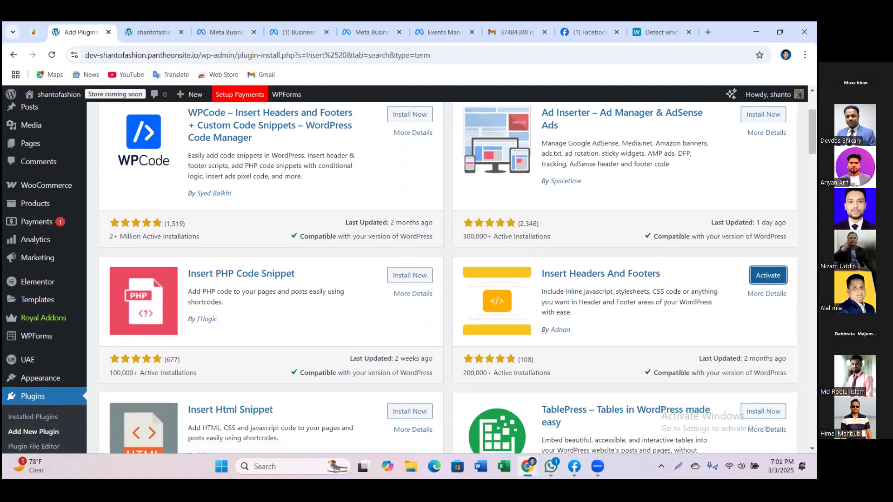
pyautogui.click(768, 276)
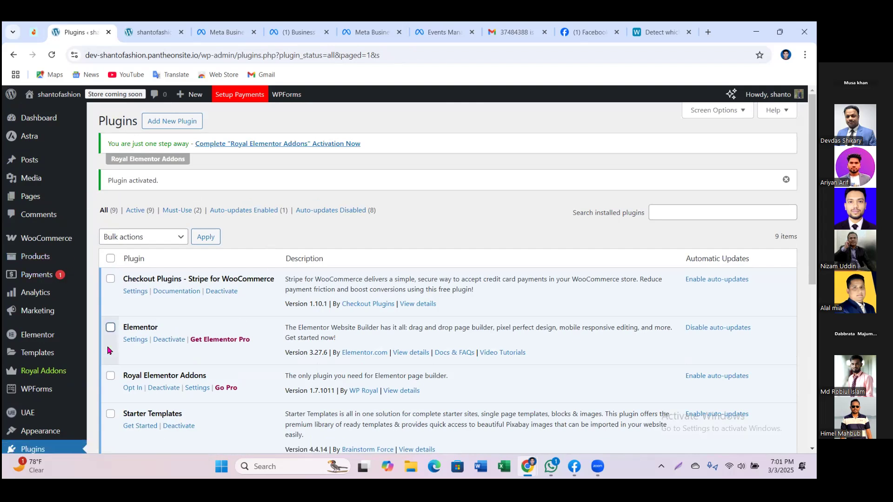
# Step: Check the Plugins list for WP Headers And Footers and open its page under Settings
pyautogui.scroll(-4, 44, 358)
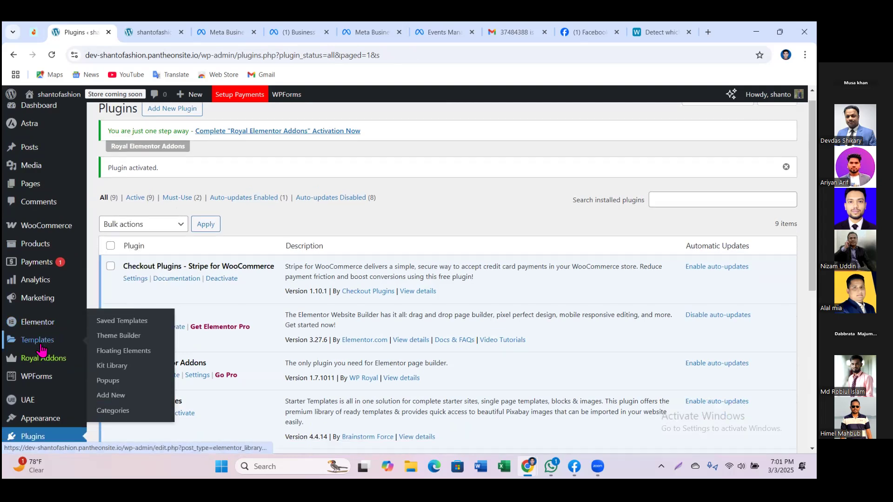
pyautogui.scroll(-3, 42, 348)
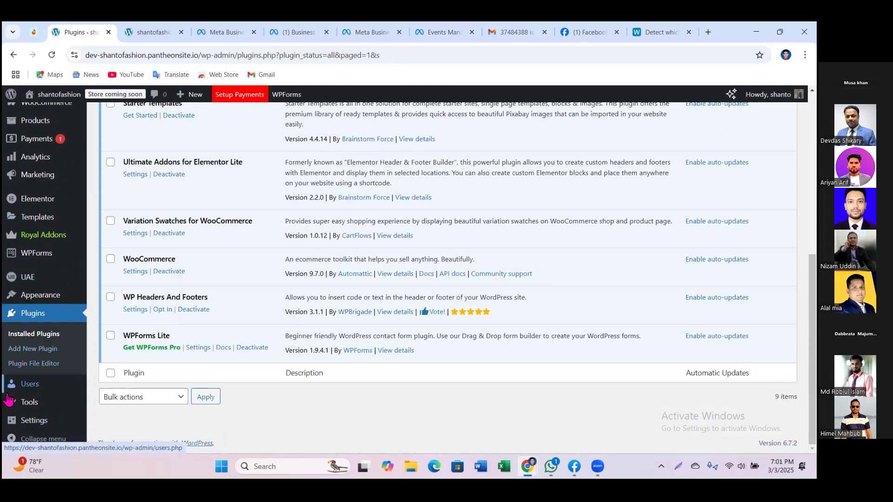
pyautogui.moveTo(9, 407)
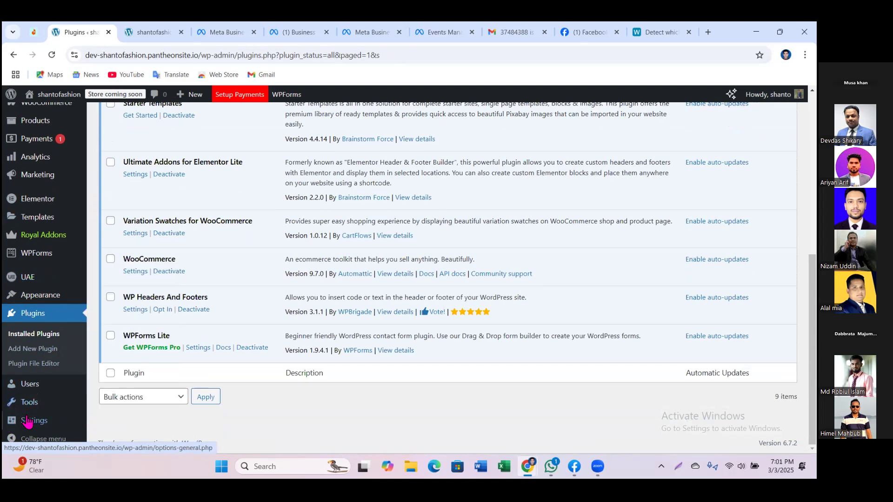
pyautogui.moveTo(33, 423)
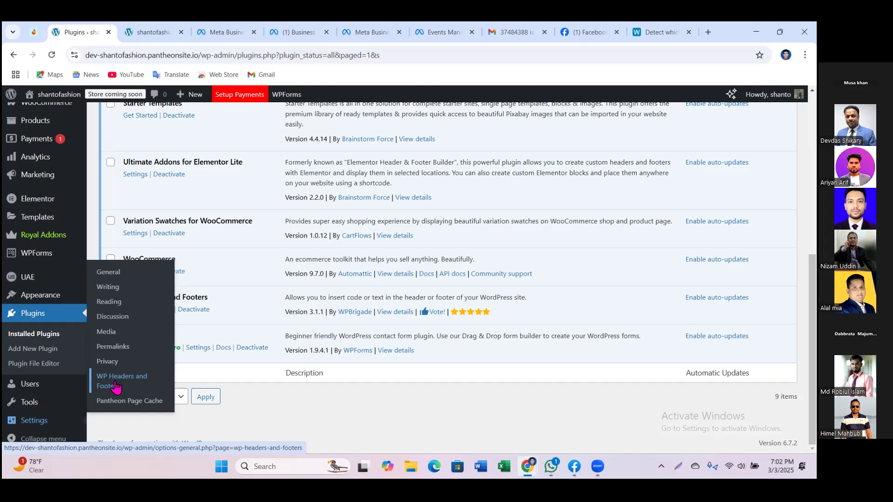
pyautogui.click(115, 387)
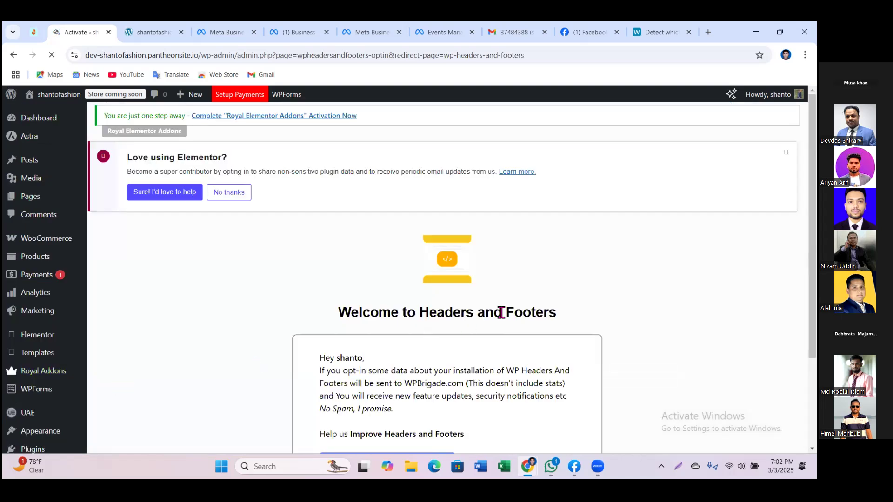
# Step: Accept the WP Headers and Footers opt-in with Allow and Continue to reach its Scripts page
pyautogui.scroll(-3, 498, 308)
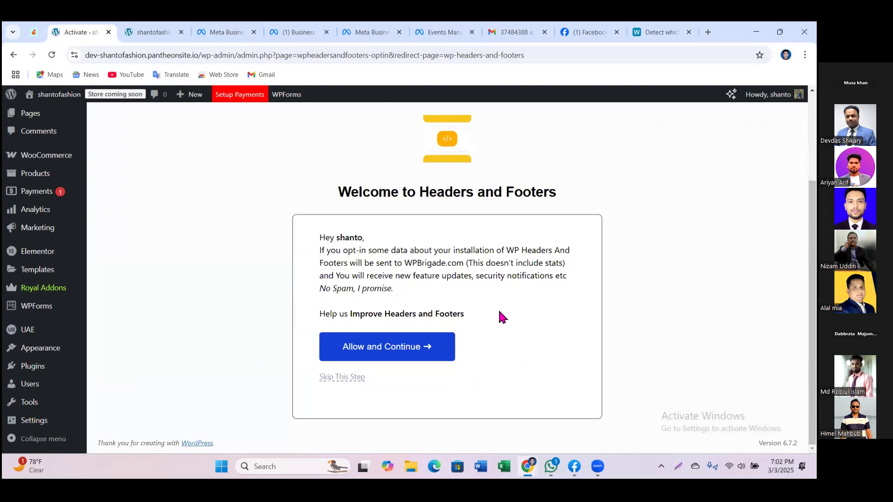
pyautogui.click(353, 354)
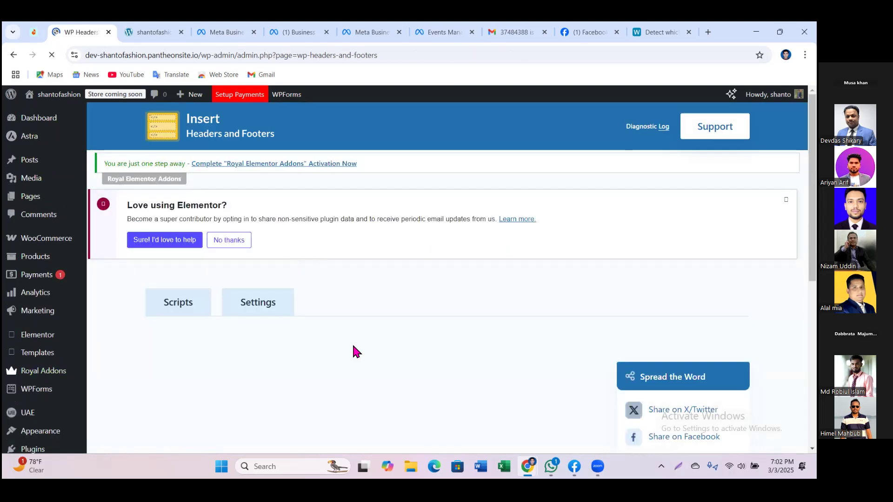
pyautogui.scroll(-5, 410, 310)
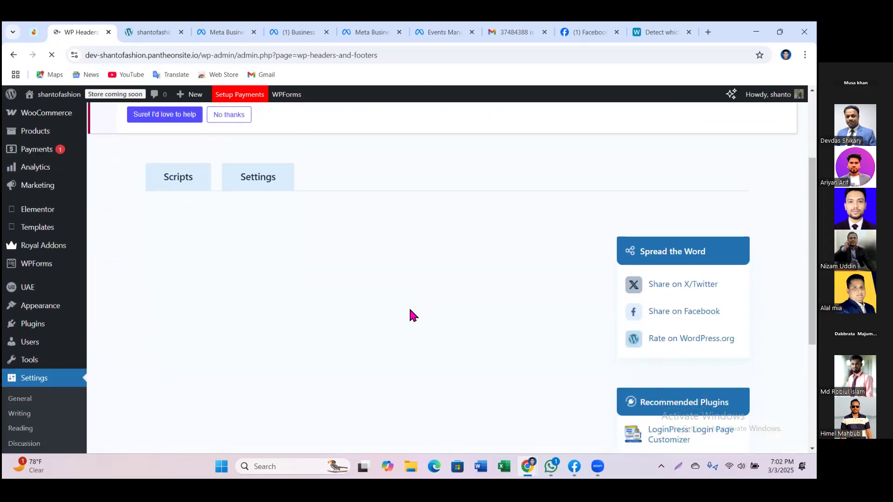
pyautogui.scroll(5, 409, 306)
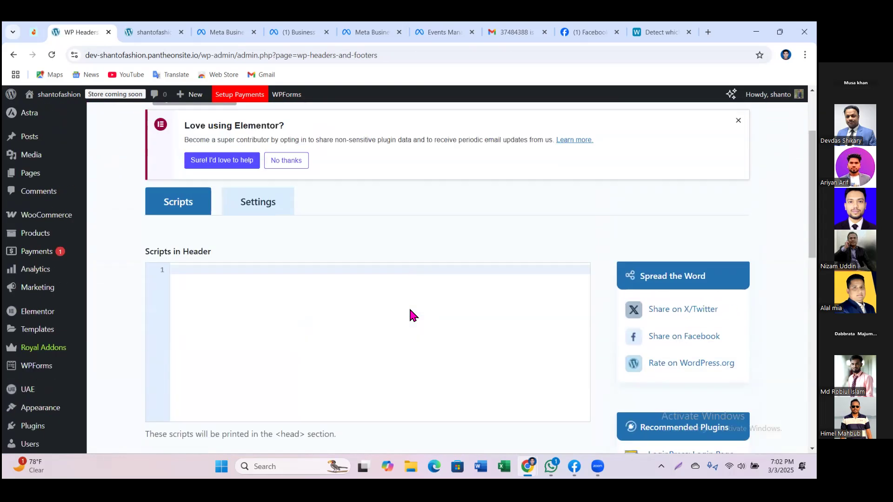
pyautogui.scroll(-1, 411, 312)
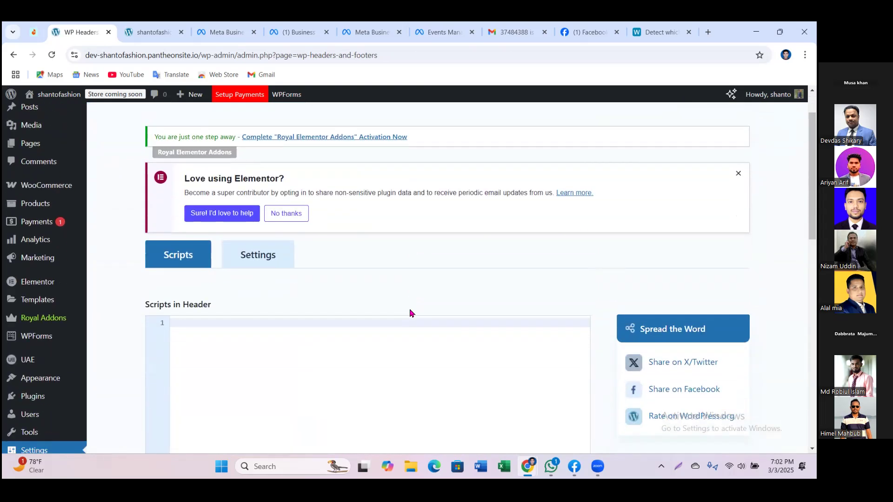
# Step: Highlight the empty Scripts in Header, Scripts in Body and Scripts in Footer boxes
pyautogui.moveTo(145, 304); pyautogui.dragTo(225, 305)
pyautogui.scroll(-2, 364, 294)
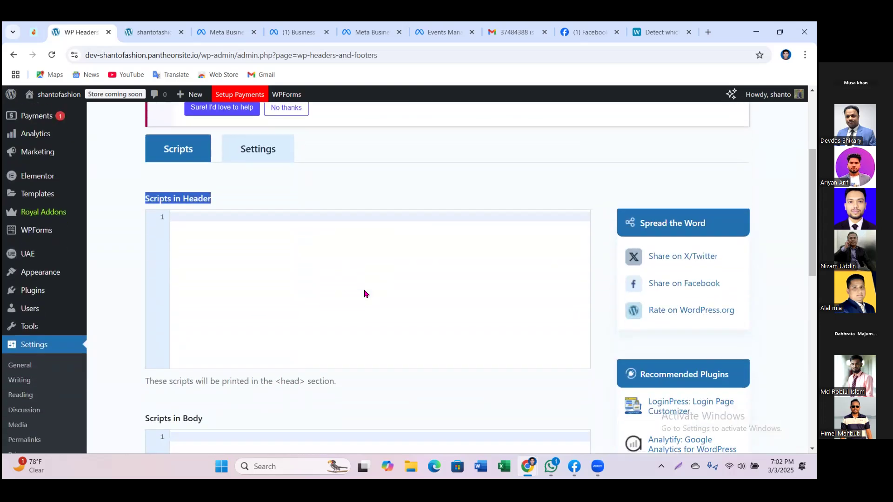
pyautogui.scroll(-1, 219, 365)
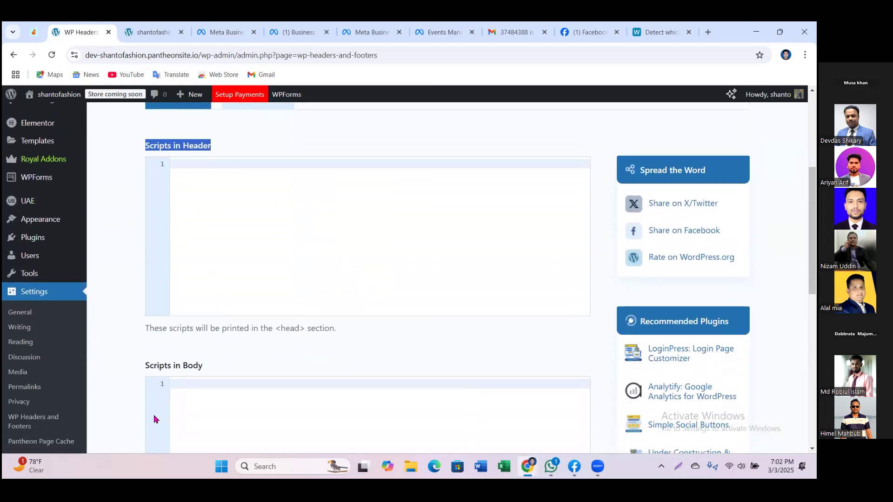
pyautogui.moveTo(153, 413); pyautogui.dragTo(259, 377)
pyautogui.scroll(-3, 260, 377)
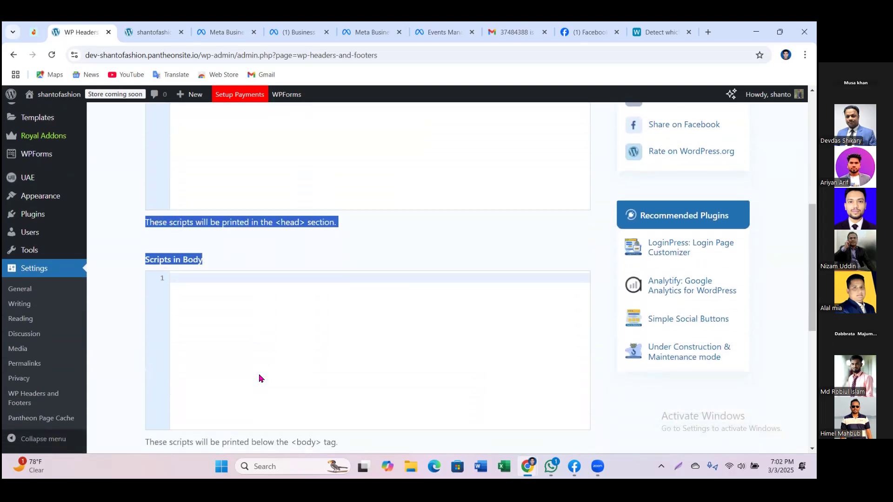
pyautogui.scroll(-2, 259, 378)
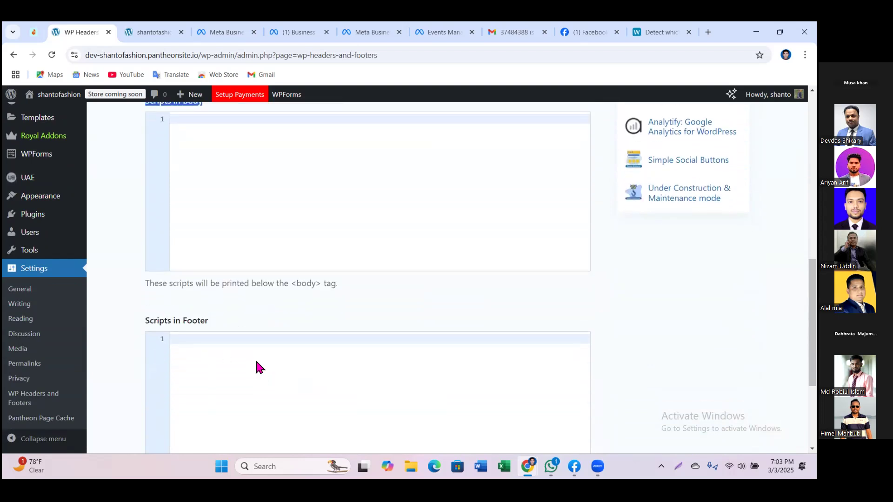
pyautogui.moveTo(192, 320); pyautogui.dragTo(206, 321)
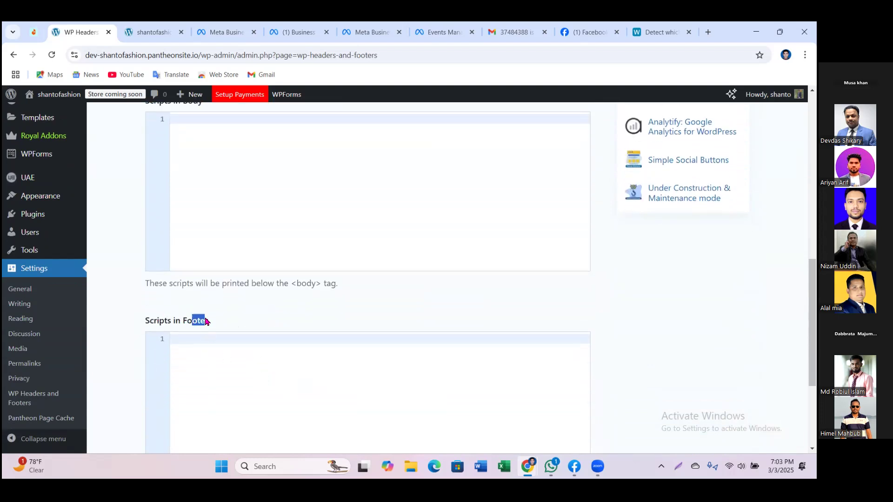
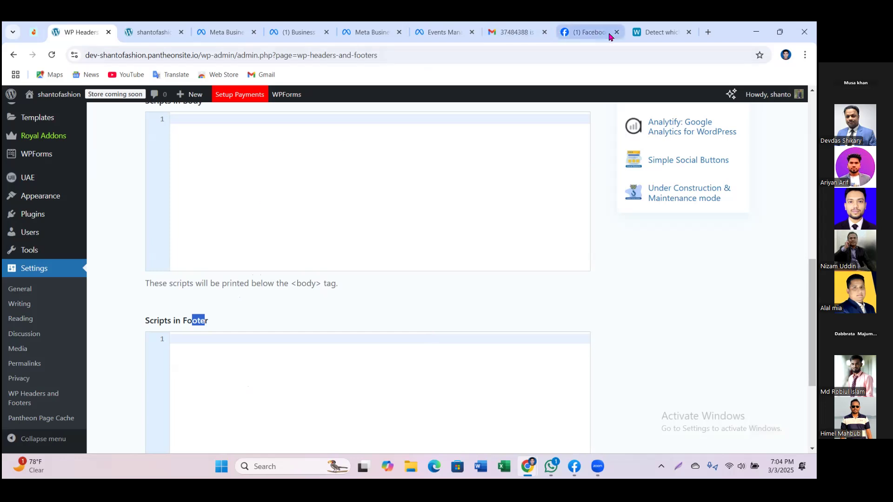
# Step: Confirm the pixel code is copied on the setup page, then return to WordPress Headers and Footers
pyautogui.click(433, 33)
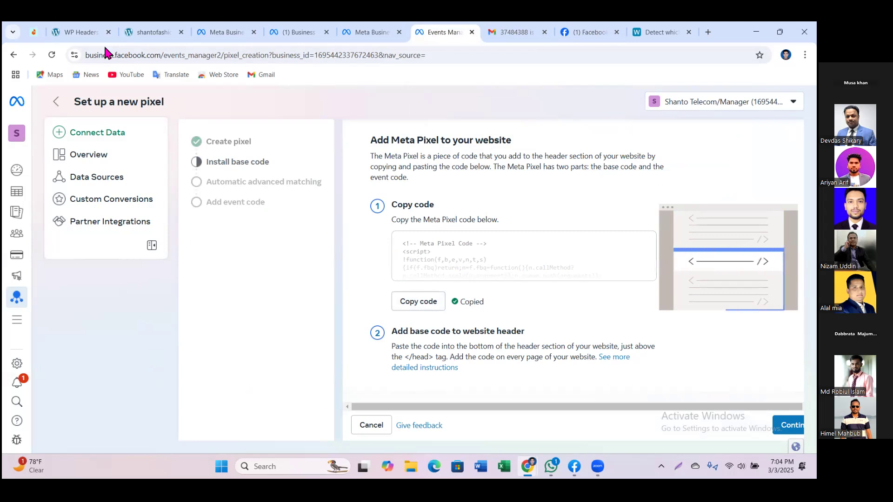
pyautogui.click(88, 32)
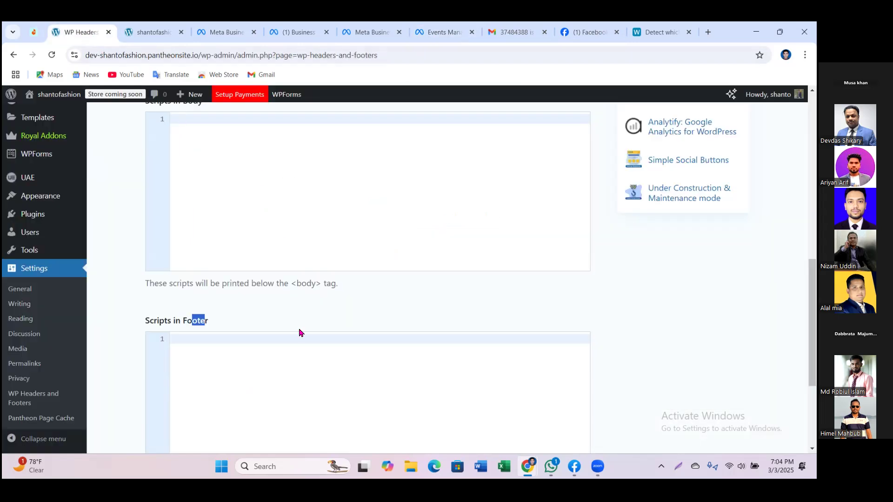
pyautogui.scroll(4, 307, 353)
pyautogui.scroll(2, 316, 333)
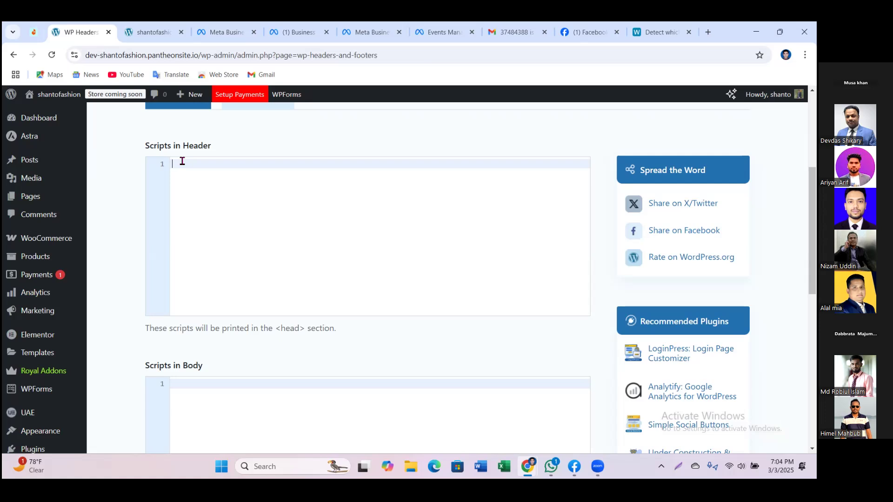
# Step: Paste the Meta Pixel base code into Scripts in Header and save the changes
pyautogui.hotkey('ctrl', 'v')
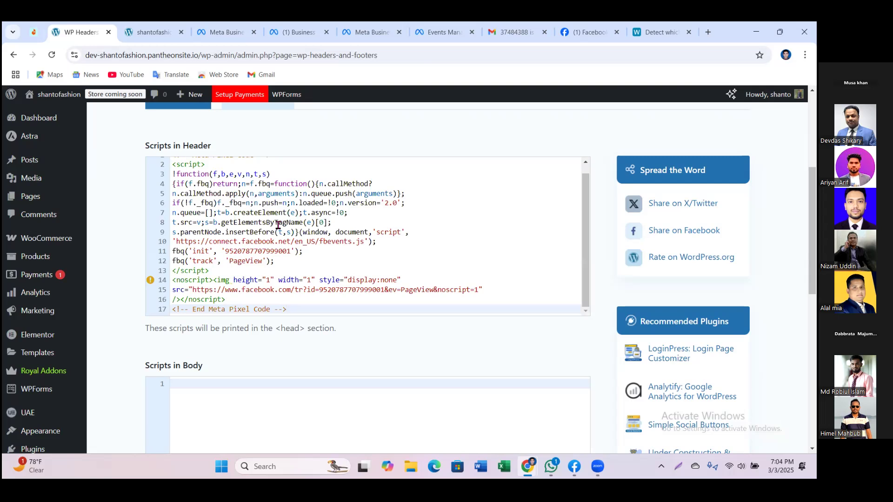
pyautogui.scroll(-3, 279, 225)
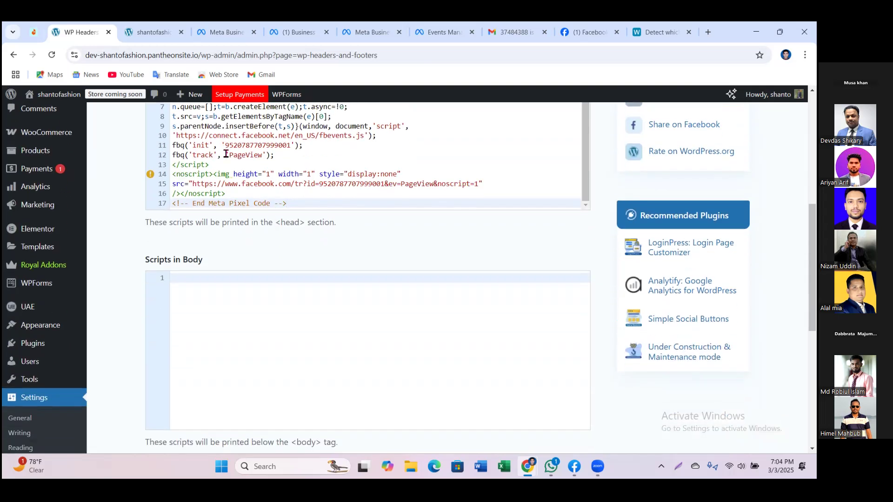
pyautogui.scroll(3, 581, 257)
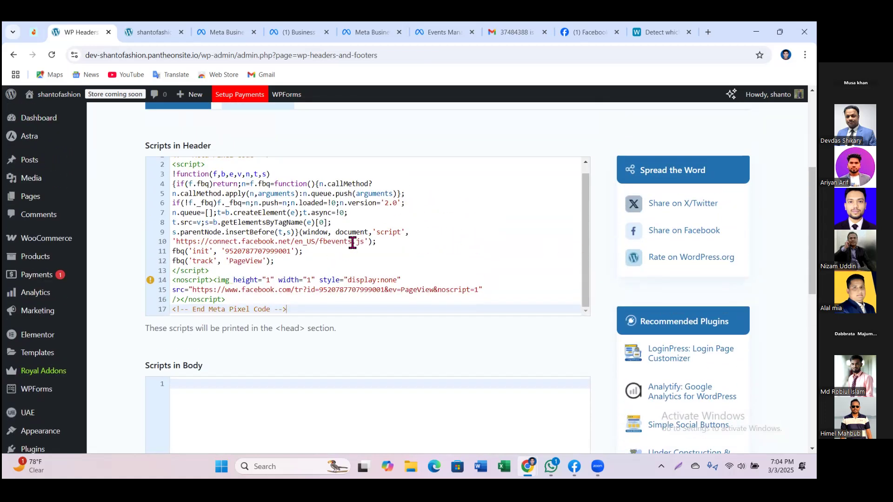
pyautogui.scroll(1, 388, 229)
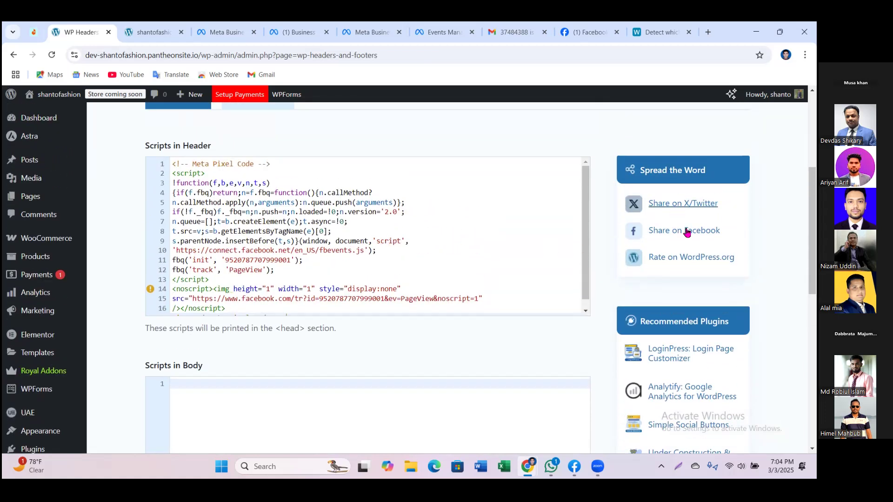
pyautogui.scroll(5, 684, 261)
pyautogui.scroll(2, 451, 279)
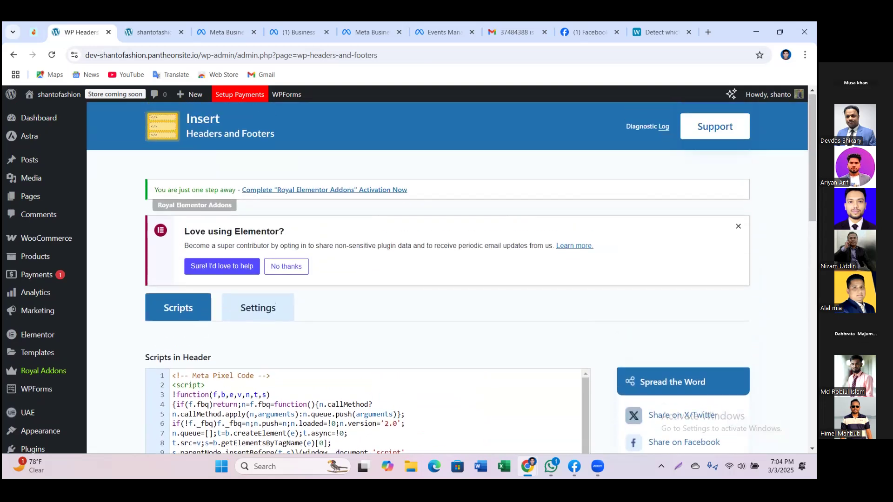
pyautogui.scroll(-15, 451, 279)
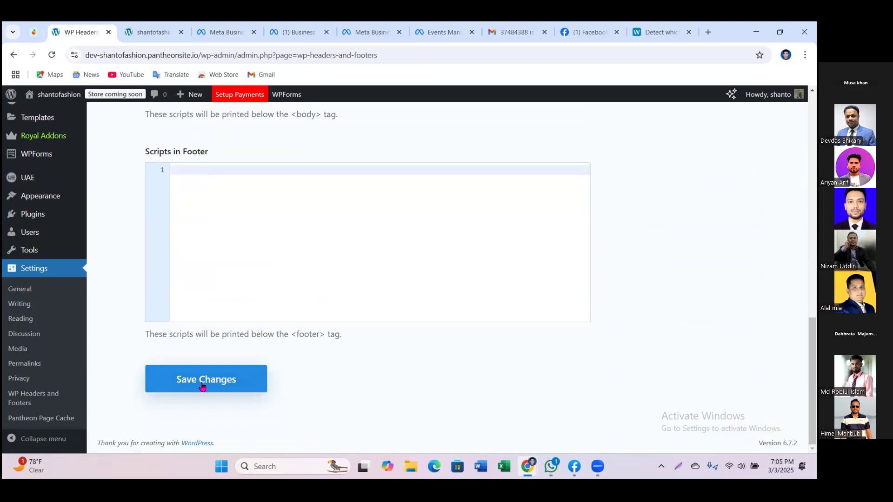
pyautogui.click(202, 387)
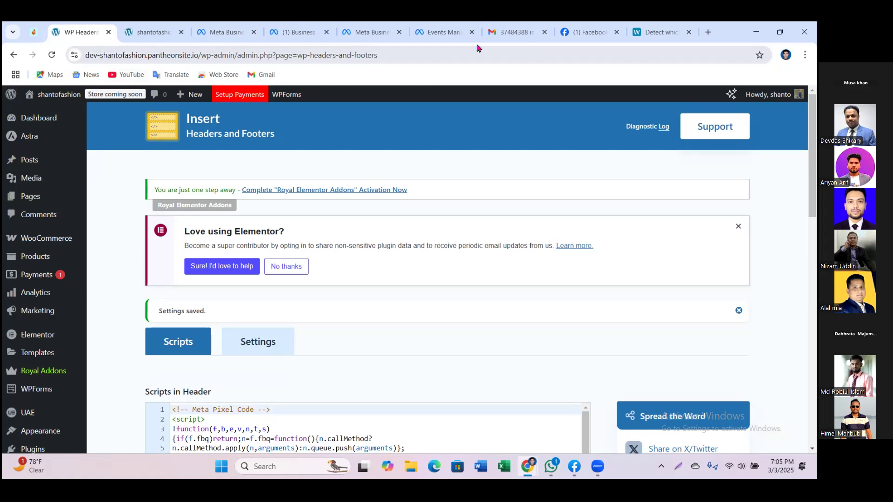
# Step: Return to the pixel setup's Install base code step in Events Manager
pyautogui.click(436, 33)
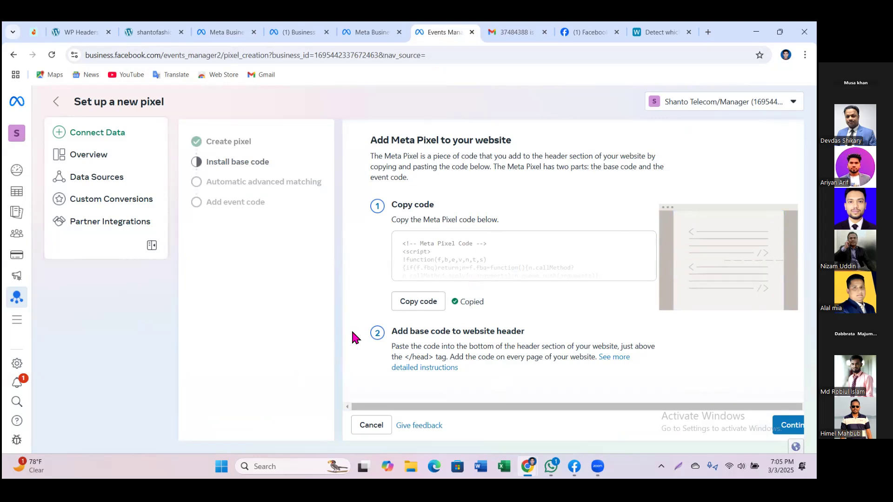
pyautogui.click(805, 55)
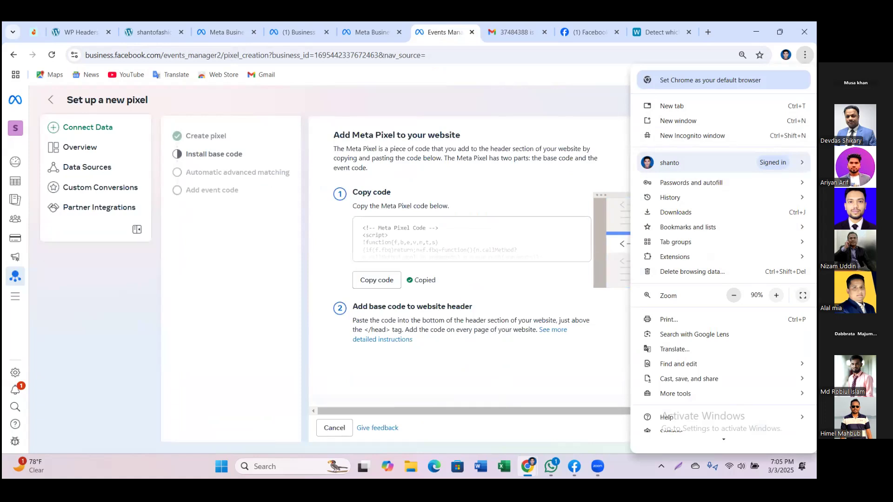
pyautogui.click(233, 379)
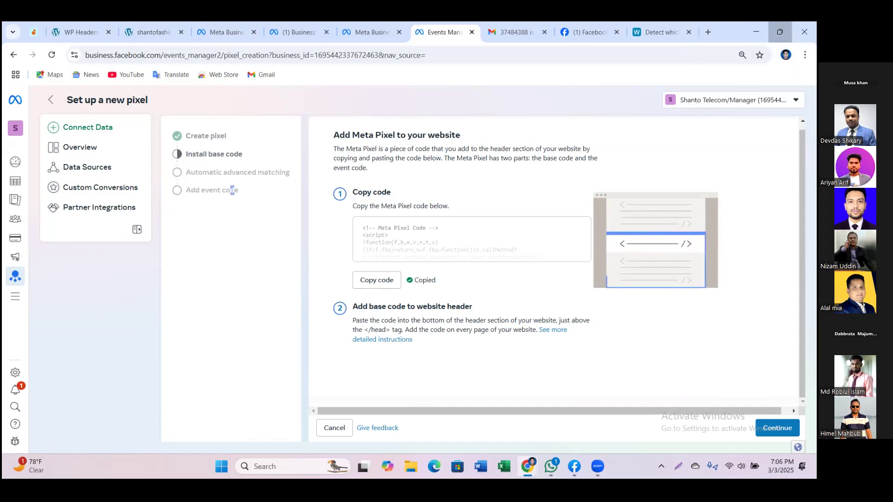
pyautogui.click(780, 32)
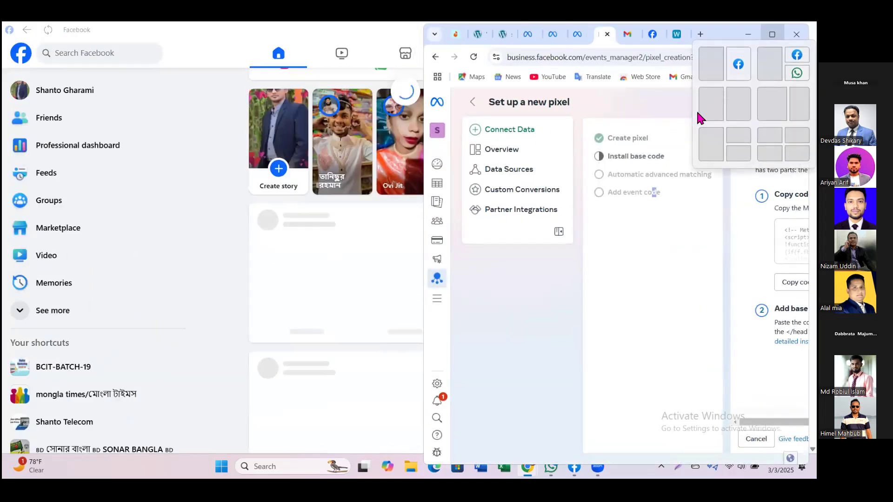
# Step: Shrink, reposition and widen the Chrome window over the Facebook feed
pyautogui.moveTo(718, 27); pyautogui.dragTo(350, 55)
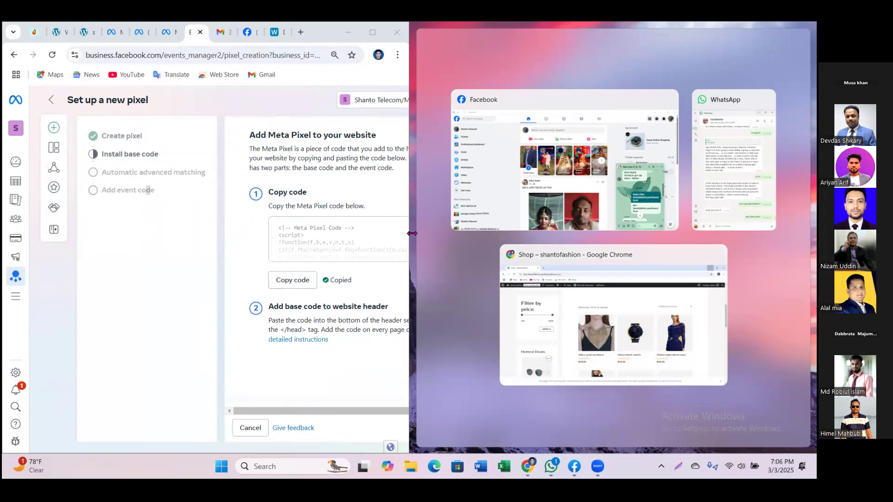
pyautogui.click(372, 33)
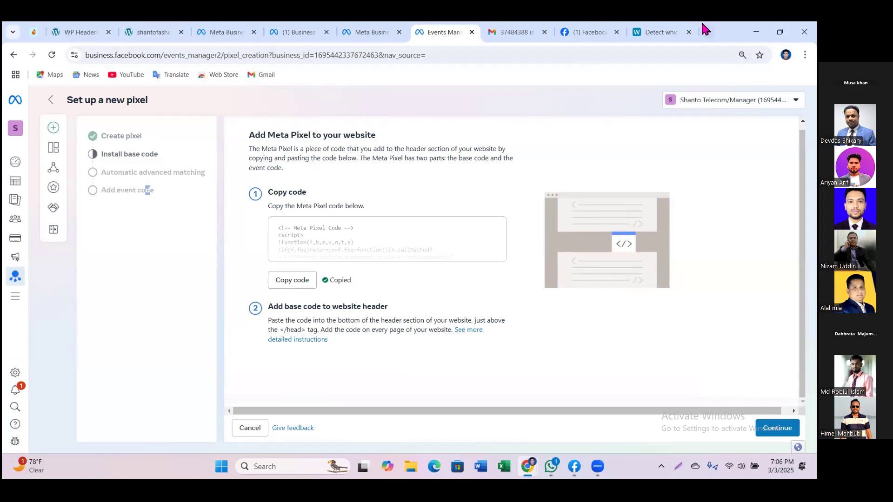
pyautogui.click(780, 32)
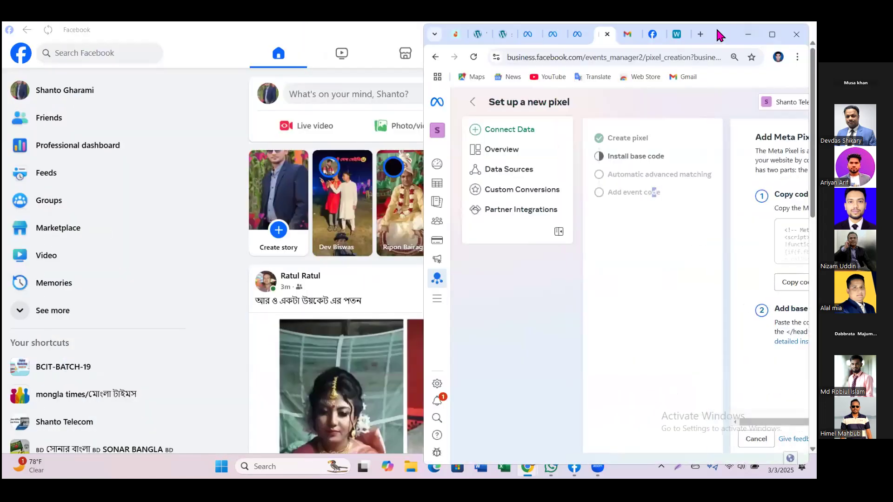
pyautogui.moveTo(588, 44); pyautogui.dragTo(468, 52)
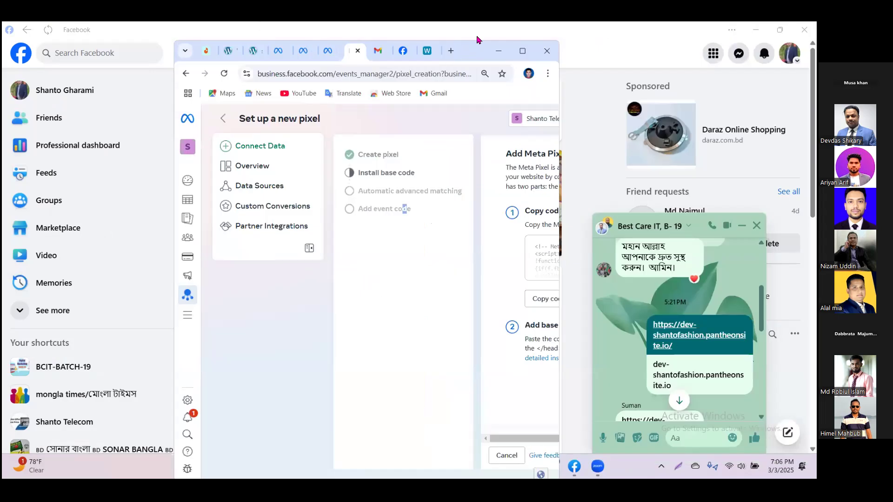
pyautogui.moveTo(506, 41); pyautogui.dragTo(508, 169)
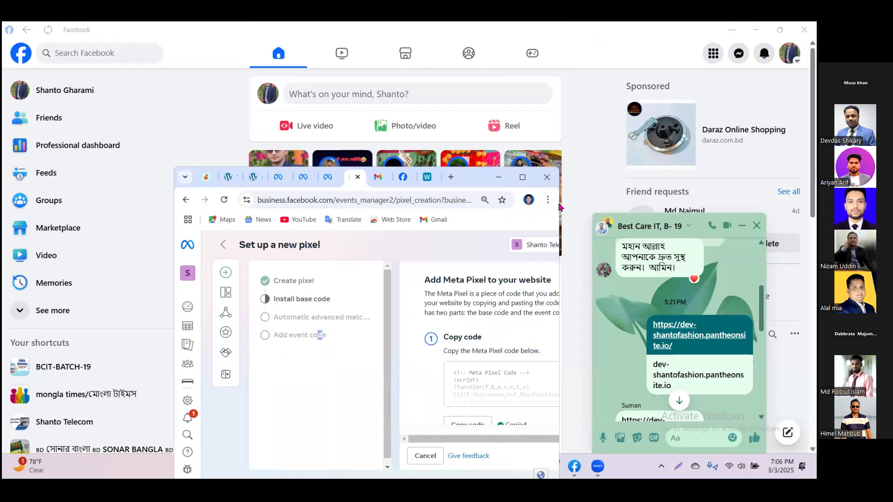
pyautogui.moveTo(471, 183); pyautogui.dragTo(407, 79)
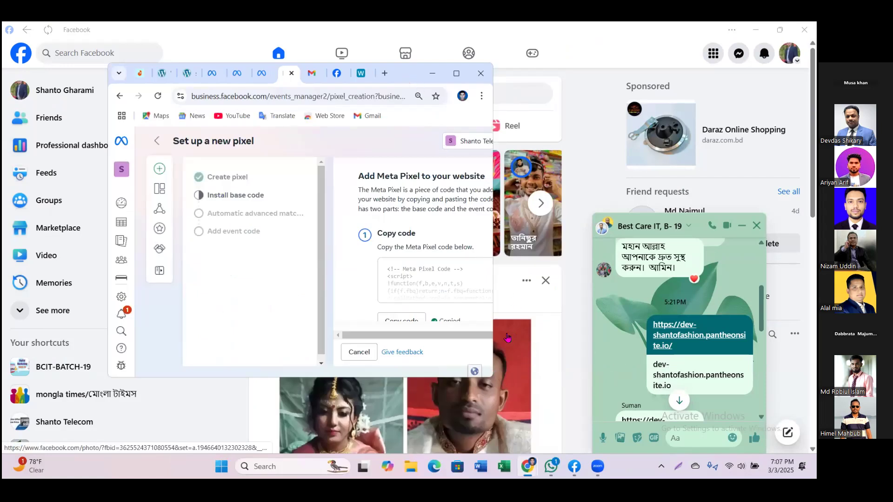
pyautogui.moveTo(490, 336); pyautogui.dragTo(566, 335)
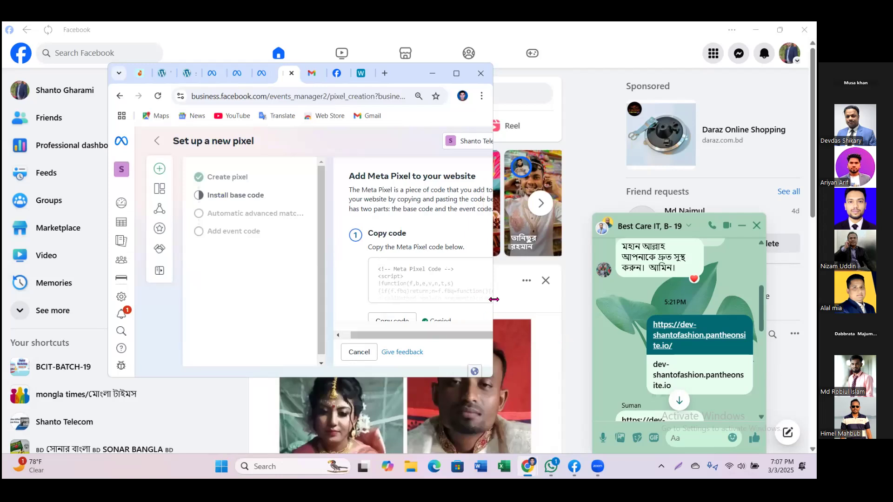
pyautogui.moveTo(494, 297); pyautogui.dragTo(788, 297)
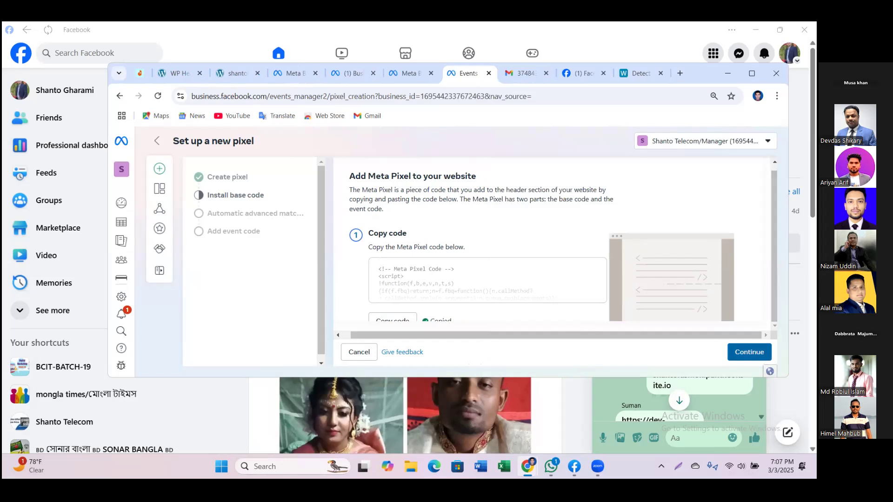
# Step: Continue past the base code, turn on automatic advanced matching, and finish through to the pixel overview
pyautogui.doubleClick(750, 352)
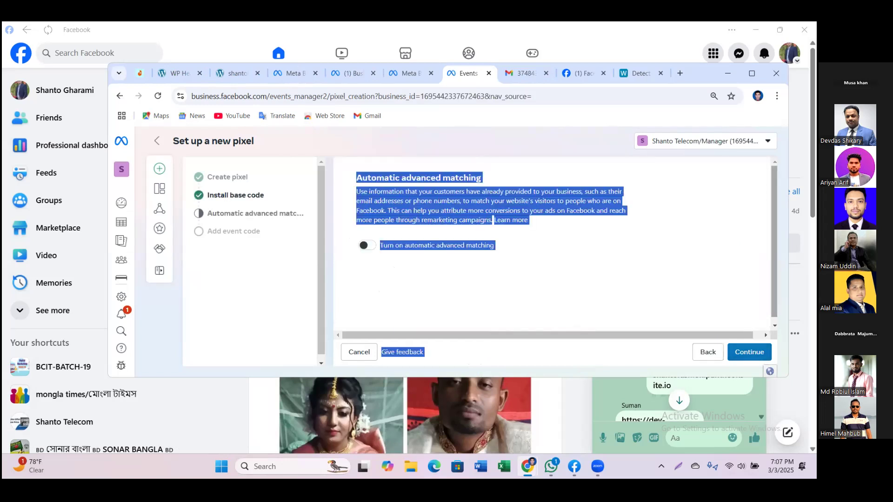
pyautogui.moveTo(693, 72); pyautogui.dragTo(590, 31)
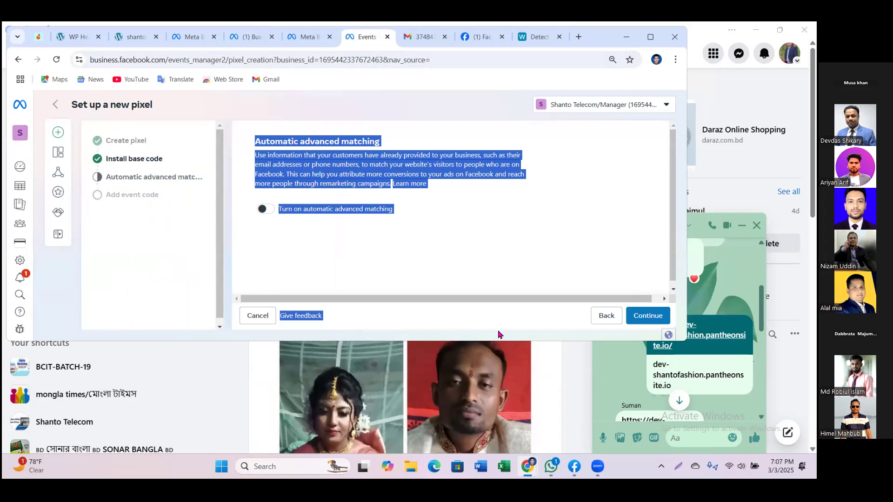
pyautogui.click(436, 242)
pyautogui.click(267, 209)
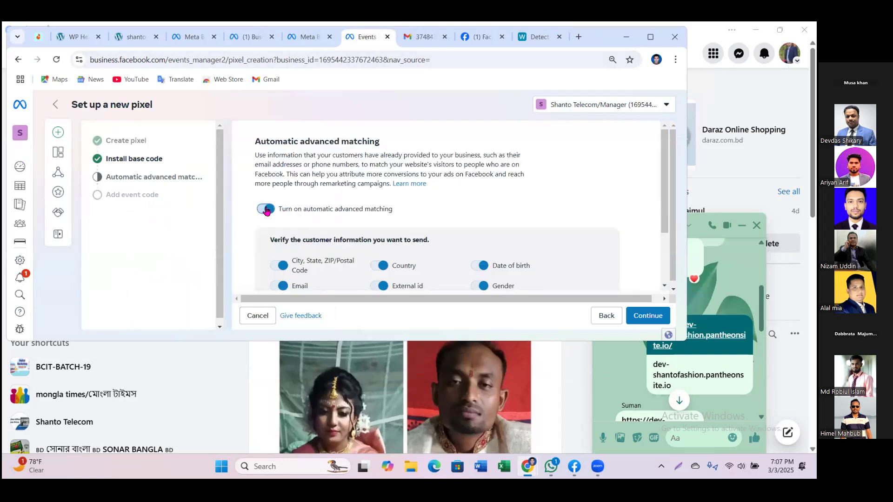
pyautogui.scroll(-2, 572, 260)
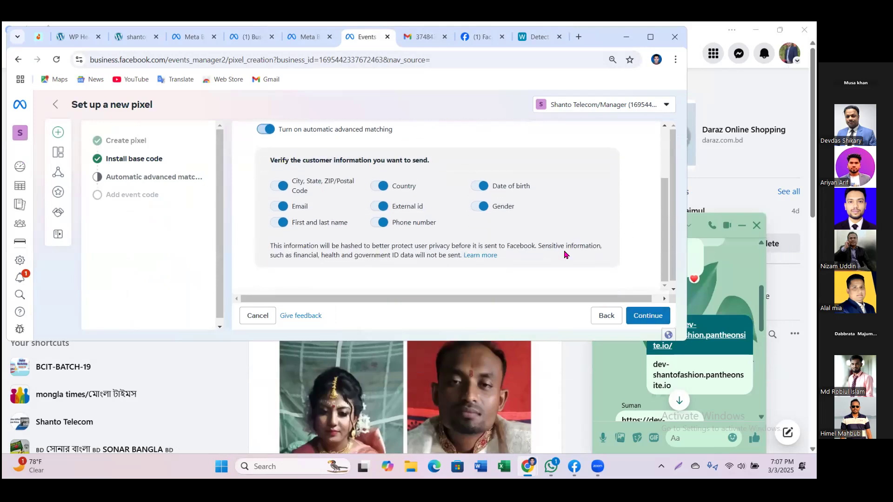
pyautogui.click(644, 317)
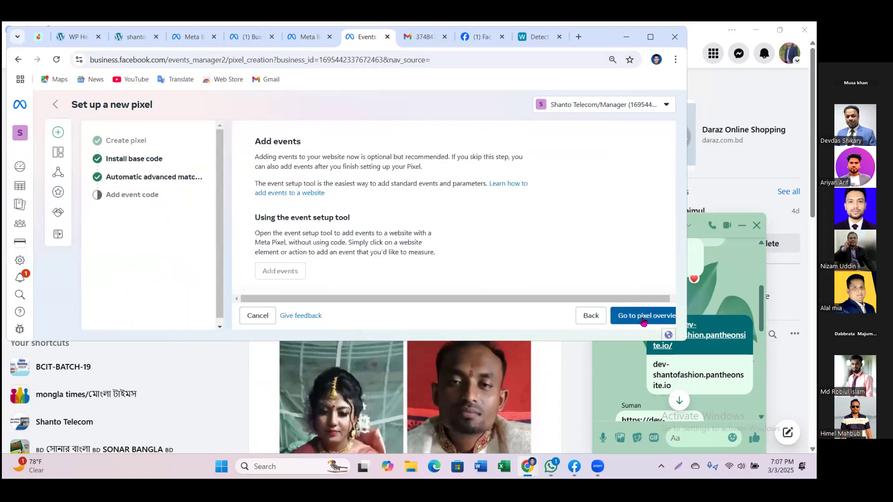
pyautogui.scroll(-2, 381, 233)
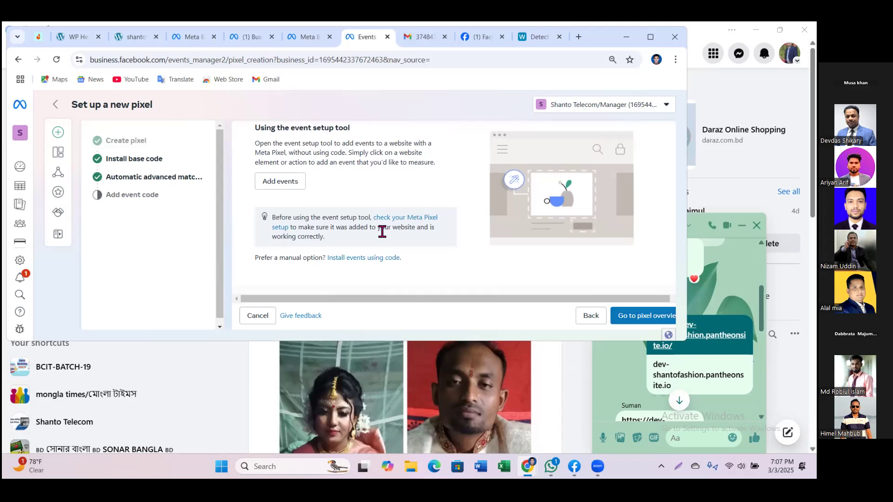
pyautogui.click(641, 320)
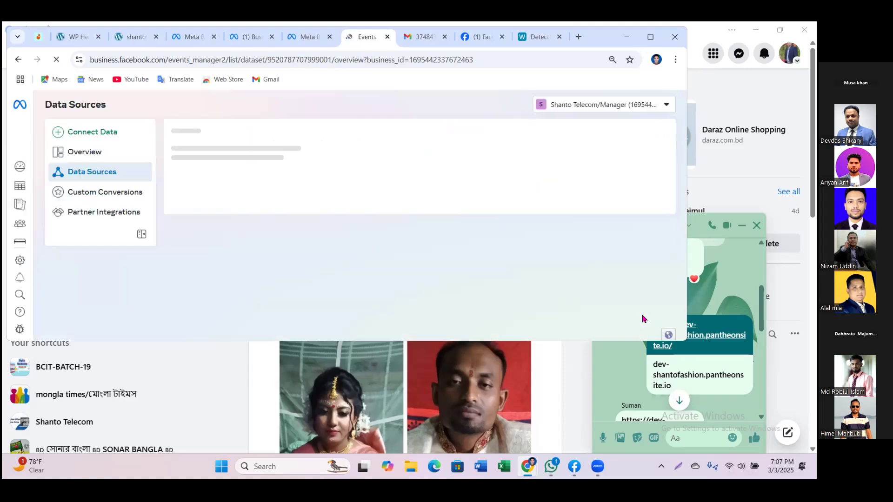
pyautogui.click(651, 38)
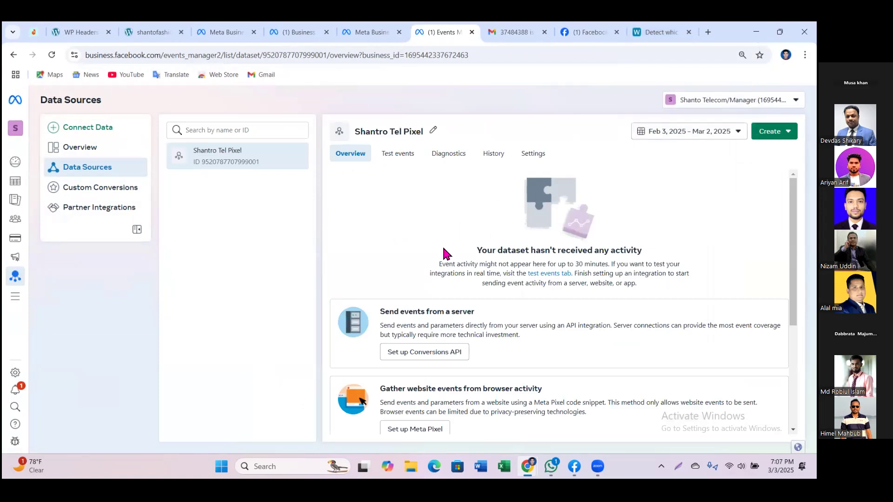
pyautogui.scroll(-3, 468, 253)
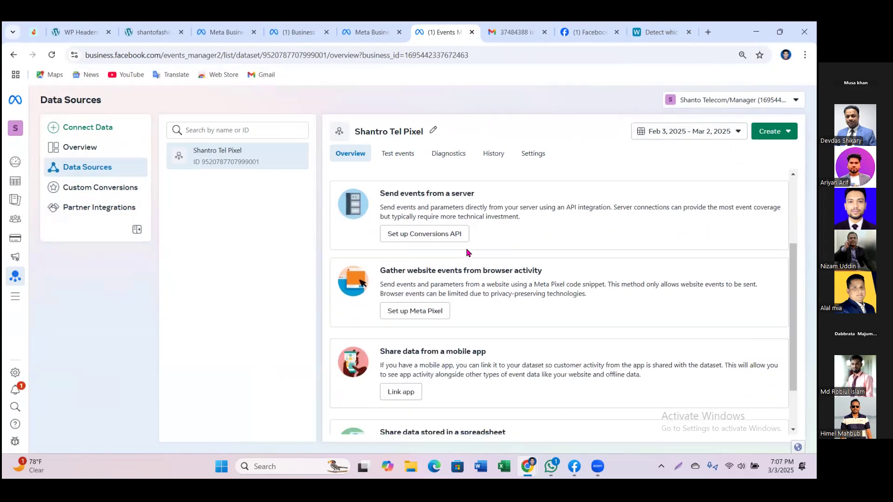
pyautogui.scroll(2, 466, 251)
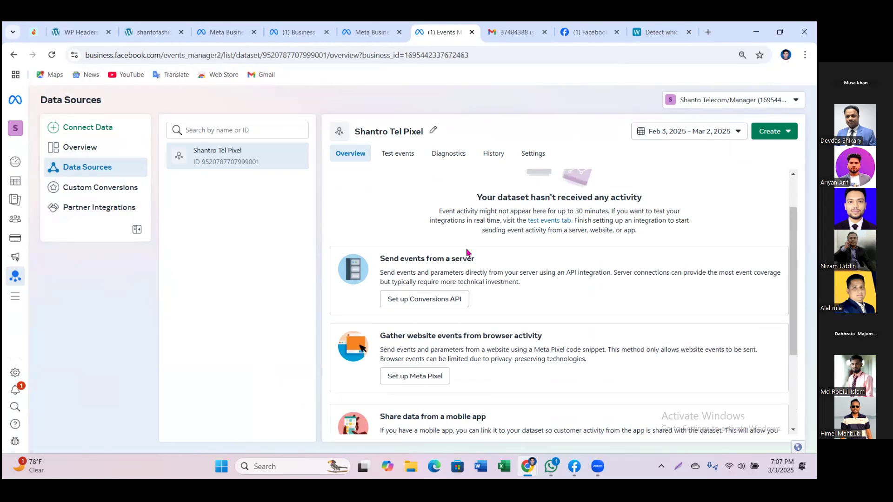
# Step: Check the WordPress dashboard and storefront, then open the pixel's Test events in Events Manager
pyautogui.click(77, 33)
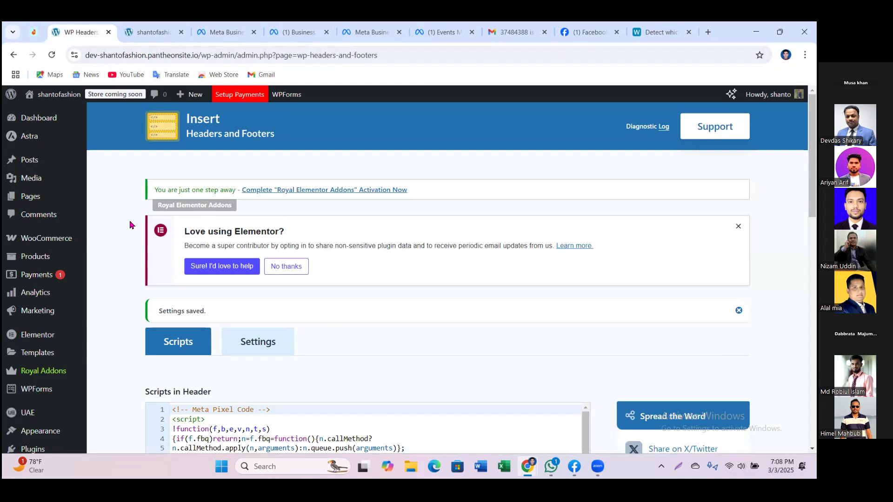
pyautogui.click(27, 121)
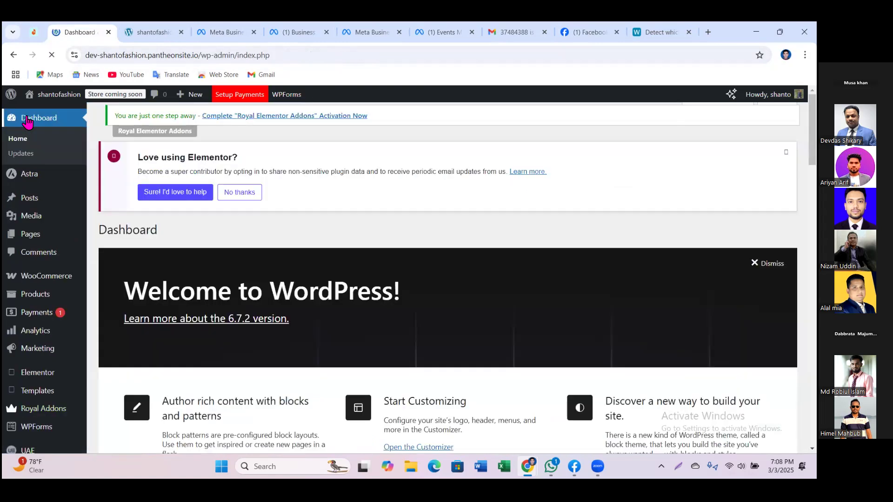
pyautogui.click(137, 33)
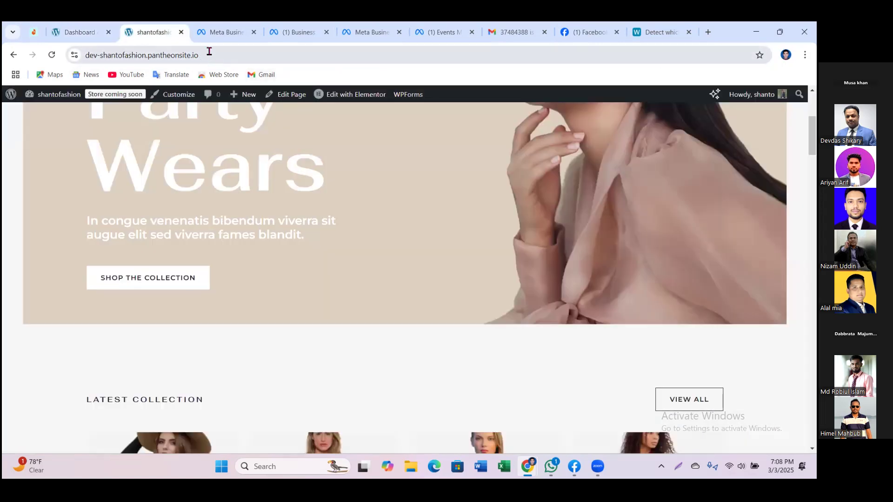
pyautogui.click(447, 34)
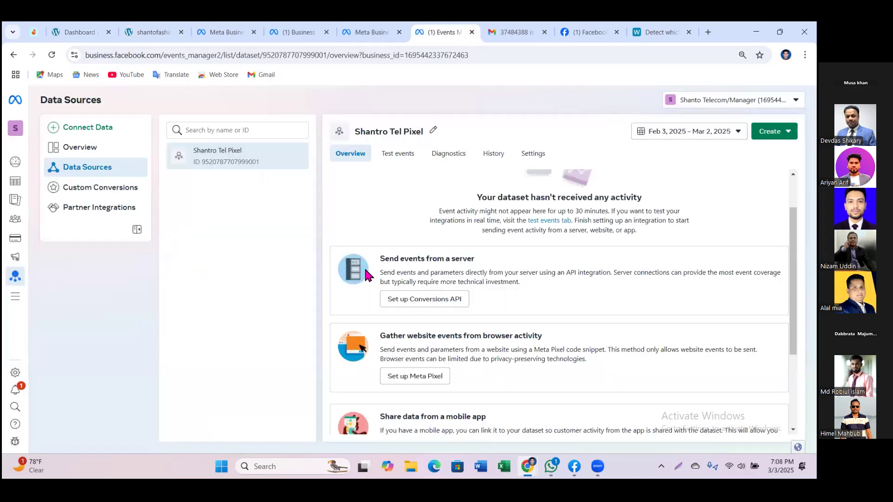
pyautogui.click(400, 155)
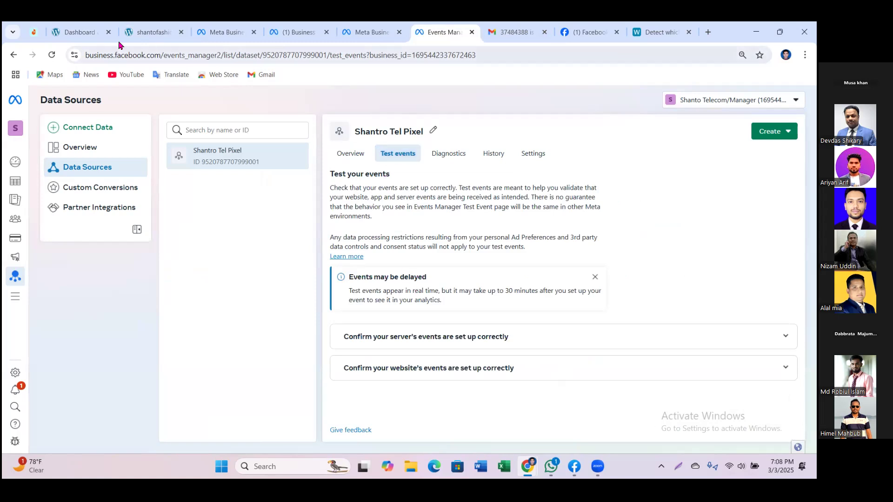
# Step: Add the Eterna long dress black to the cart, view the cart, and return to Test events
pyautogui.click(79, 33)
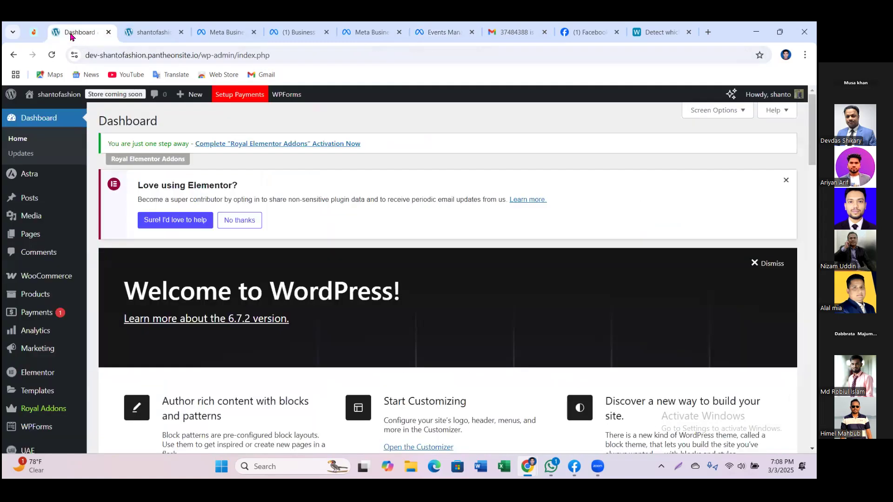
pyautogui.click(135, 29)
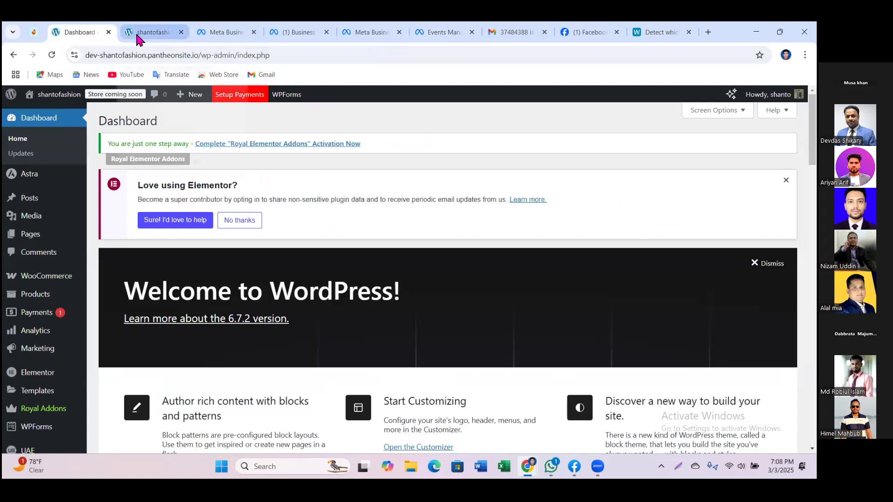
pyautogui.scroll(-5, 218, 319)
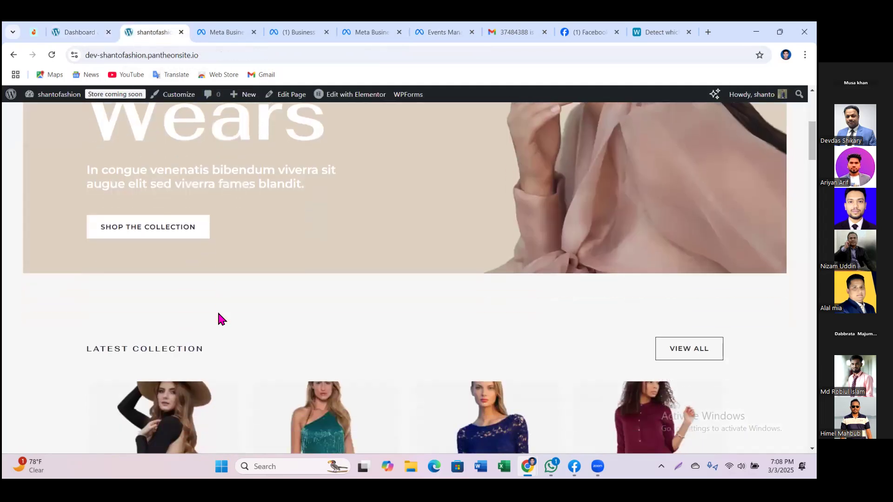
pyautogui.click(153, 288)
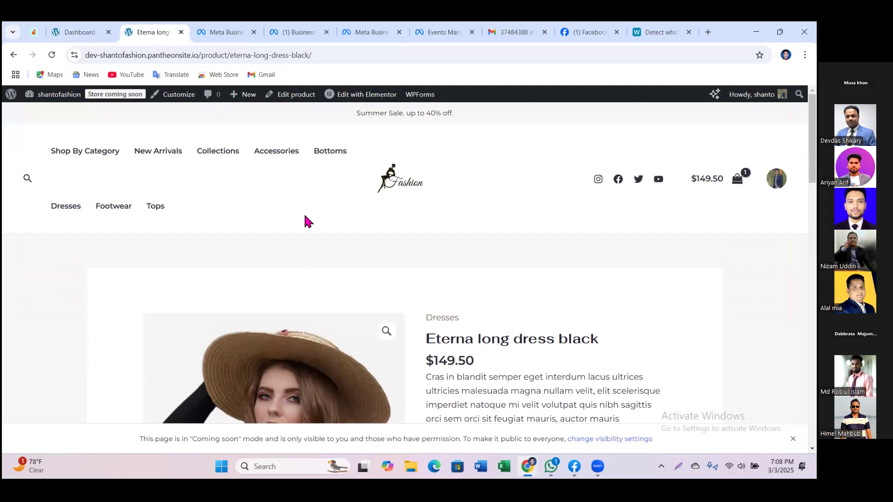
pyautogui.scroll(-5, 366, 302)
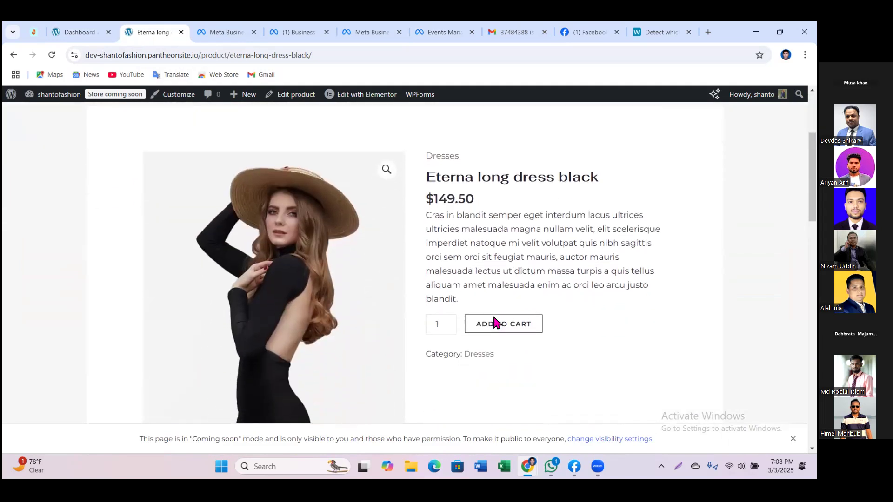
pyautogui.click(511, 222)
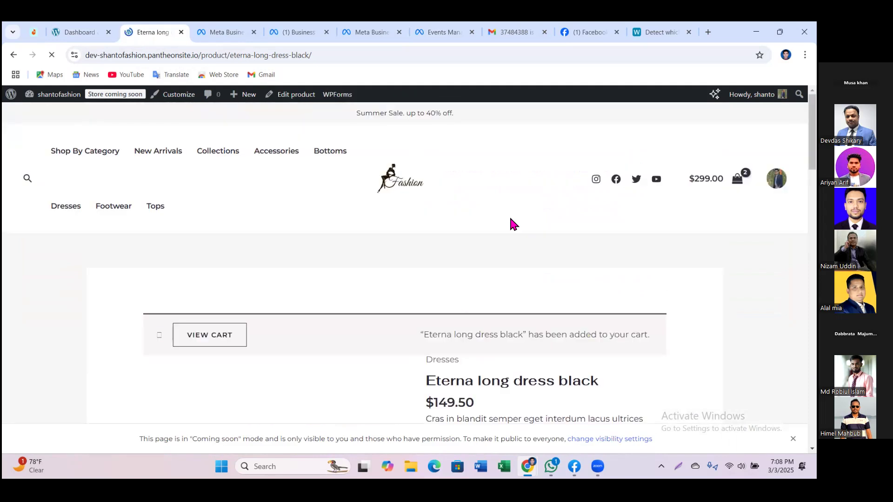
pyautogui.click(235, 336)
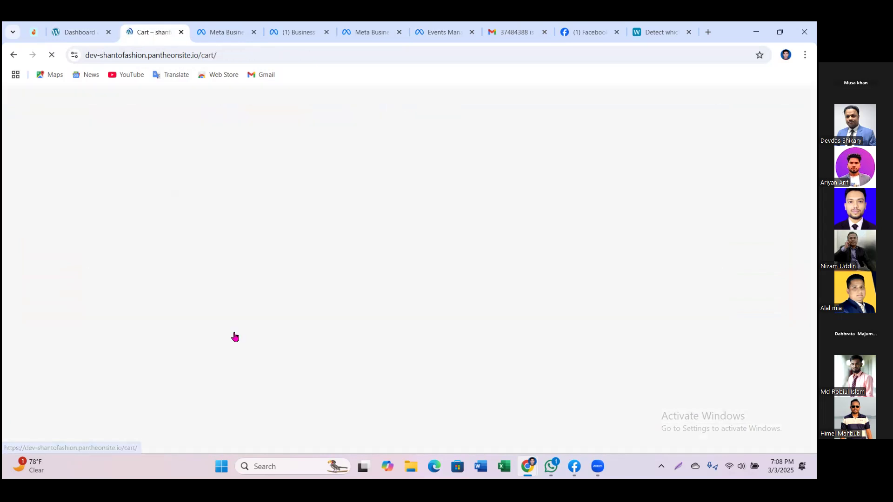
pyautogui.click(446, 33)
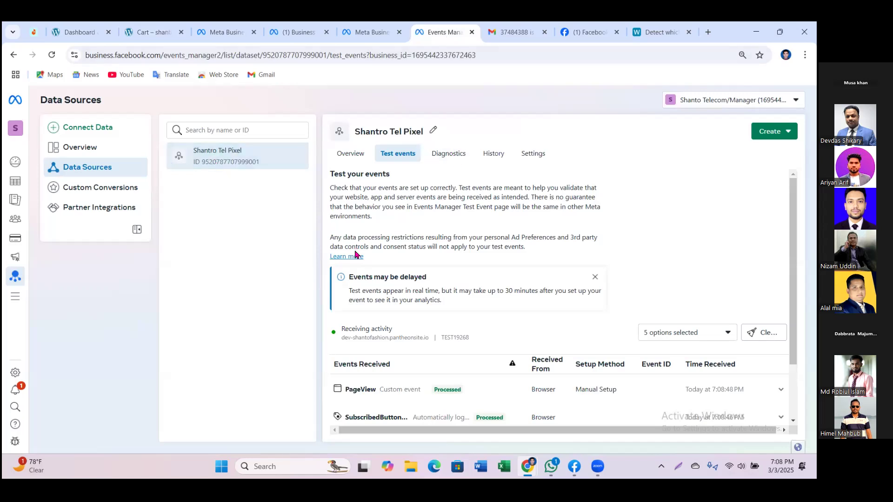
# Step: Close the 'Events may be delayed' notice, check the sending domain, and go to the pixel's Settings
pyautogui.scroll(-2, 385, 307)
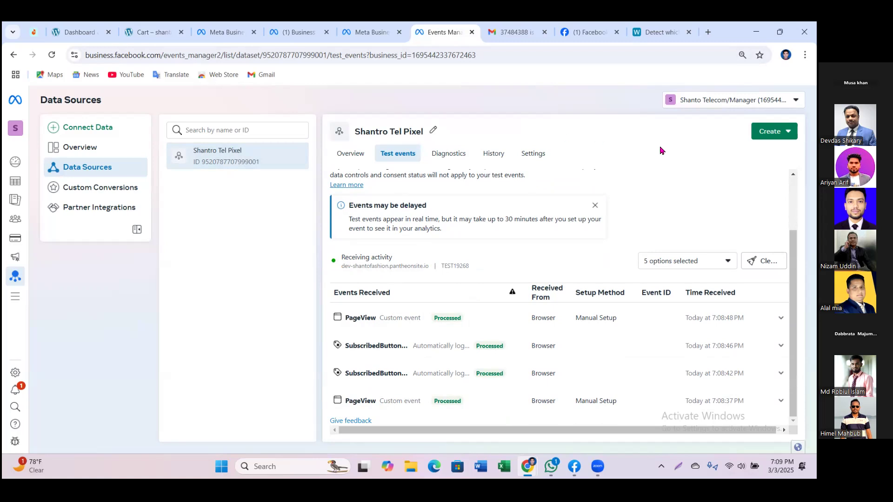
pyautogui.click(595, 205)
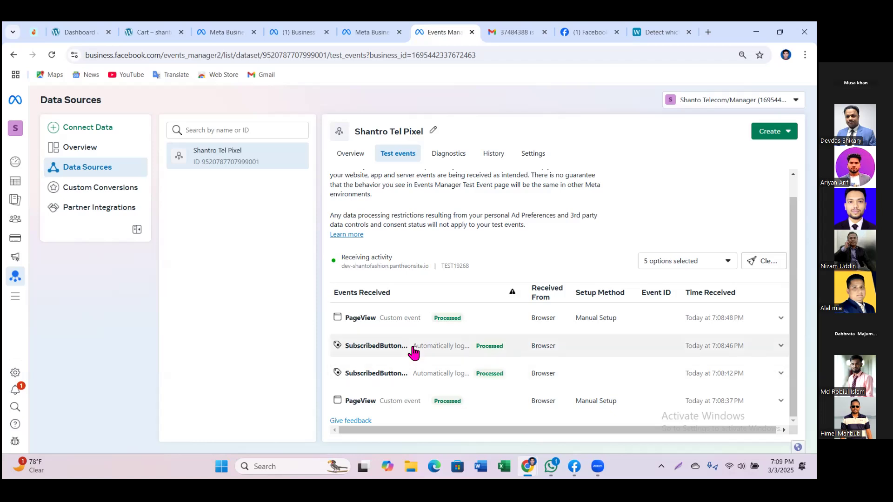
pyautogui.moveTo(345, 258); pyautogui.dragTo(425, 270)
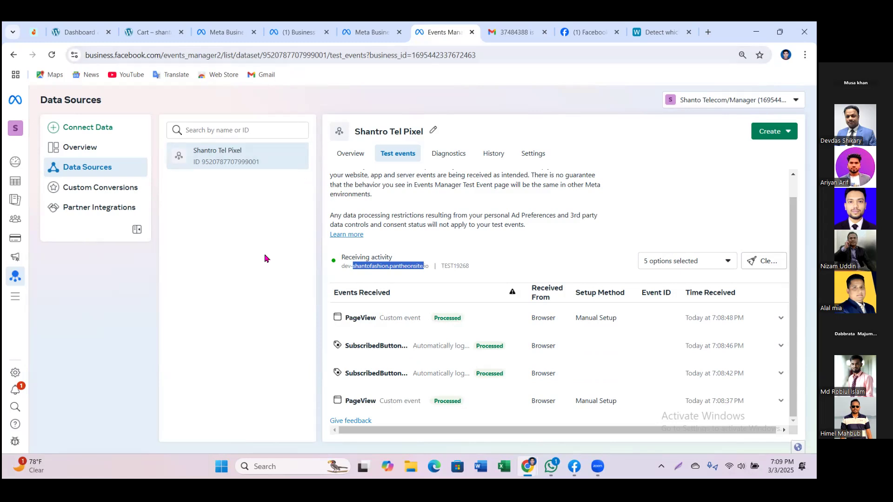
pyautogui.click(688, 184)
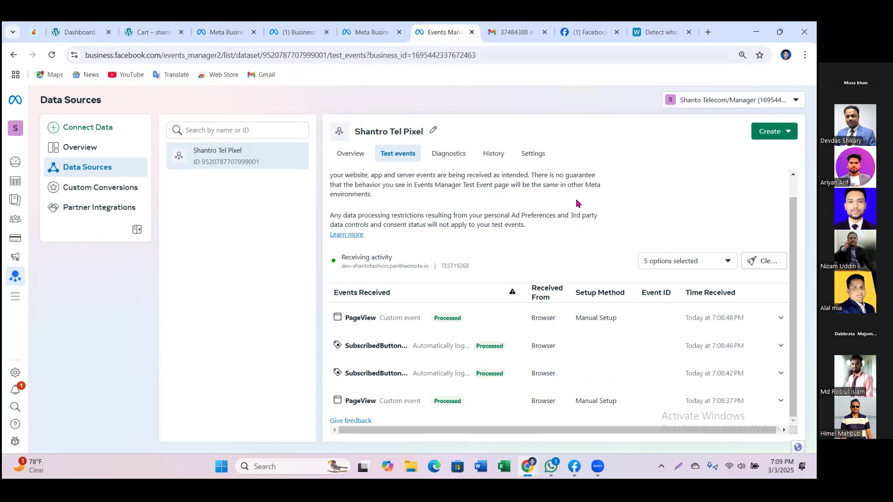
pyautogui.click(535, 155)
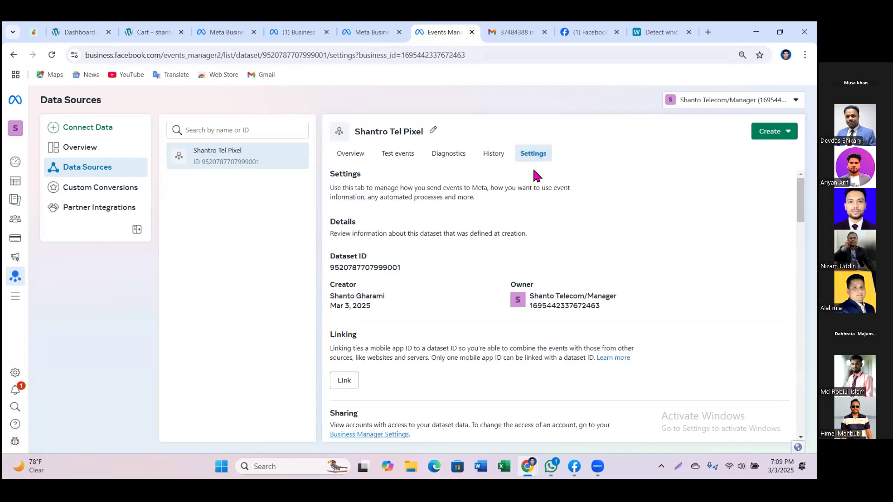
# Step: Launch the event setup tool from the Event setup section of Shantro Tel Pixel's Settings
pyautogui.scroll(-5, 472, 288)
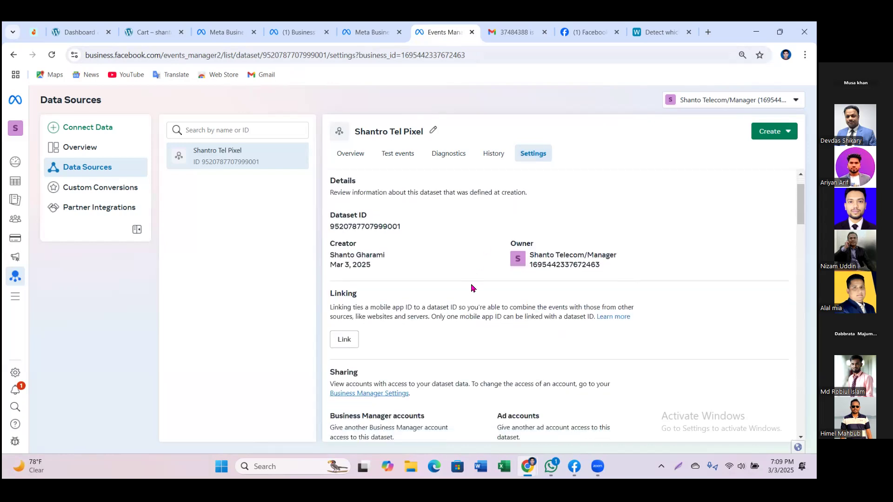
pyautogui.scroll(-4, 471, 292)
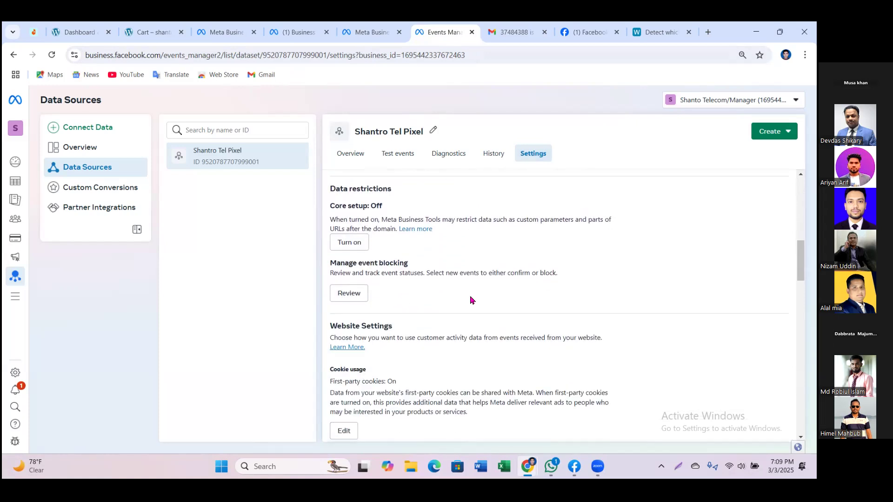
pyautogui.scroll(-3, 471, 300)
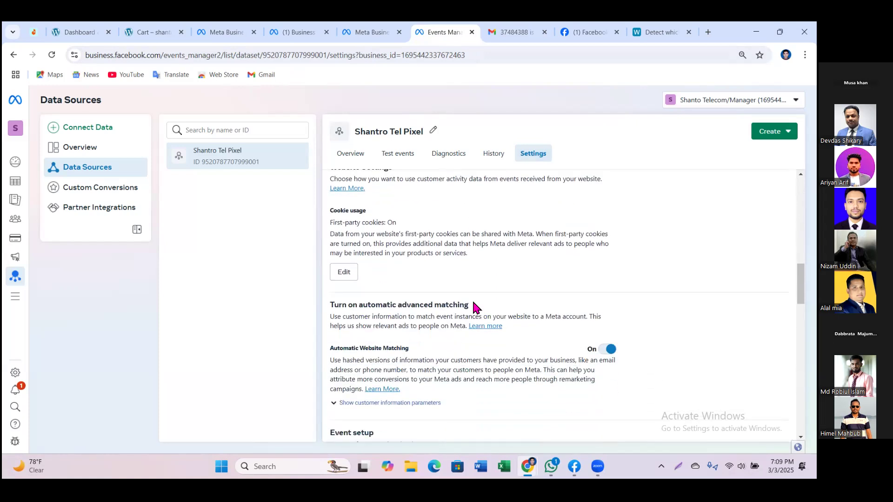
pyautogui.scroll(-3, 468, 361)
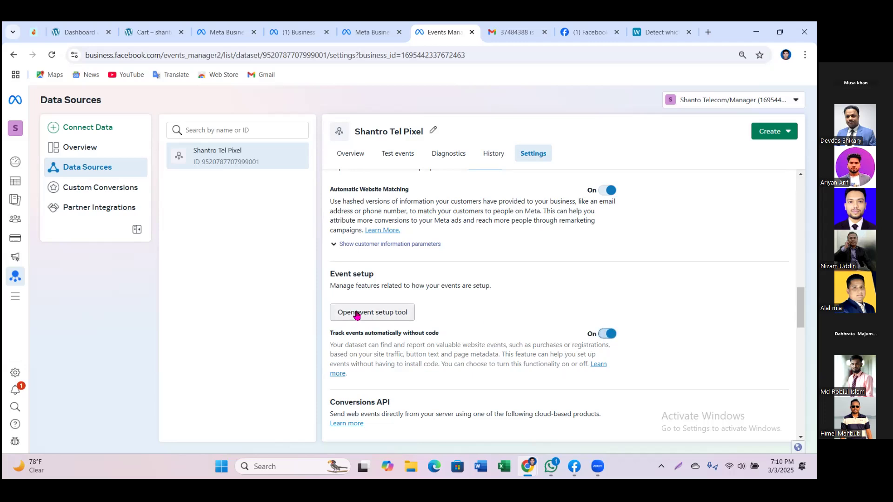
pyautogui.click(356, 315)
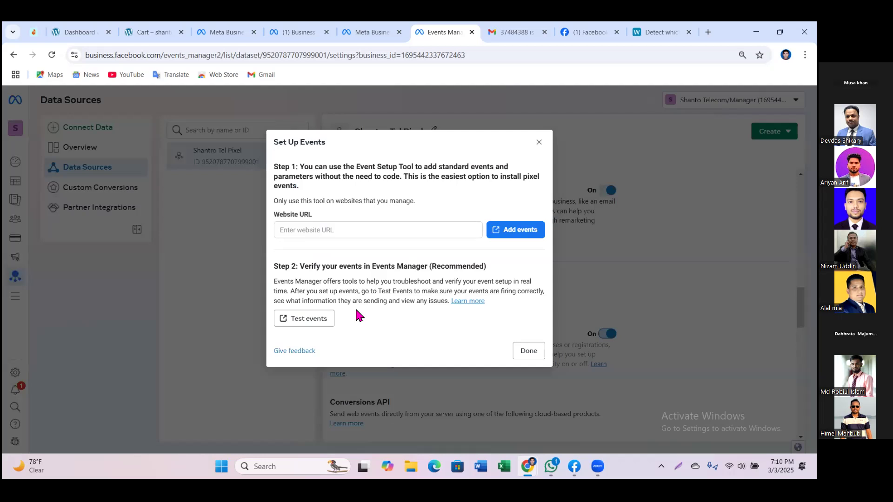
# Step: Look over the store's cart page and go back to the Set Up Events dialog
pyautogui.click(148, 33)
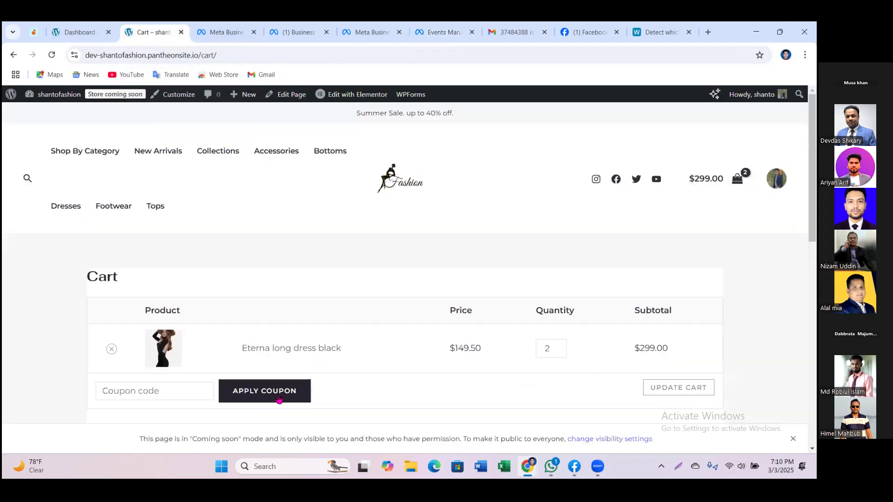
pyautogui.scroll(-1, 496, 263)
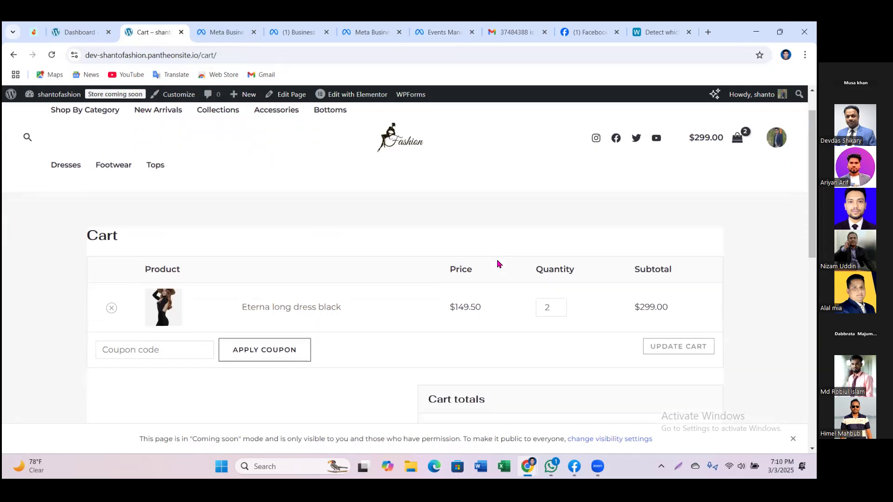
pyautogui.scroll(-2, 497, 264)
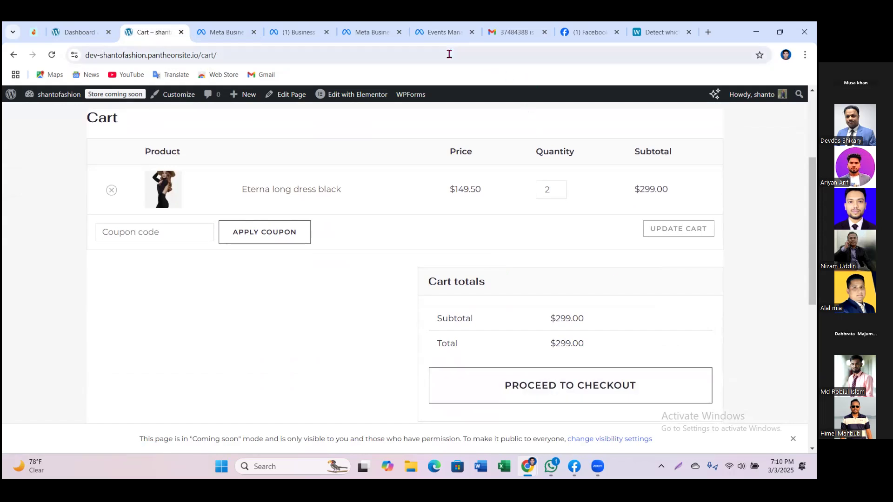
pyautogui.click(431, 33)
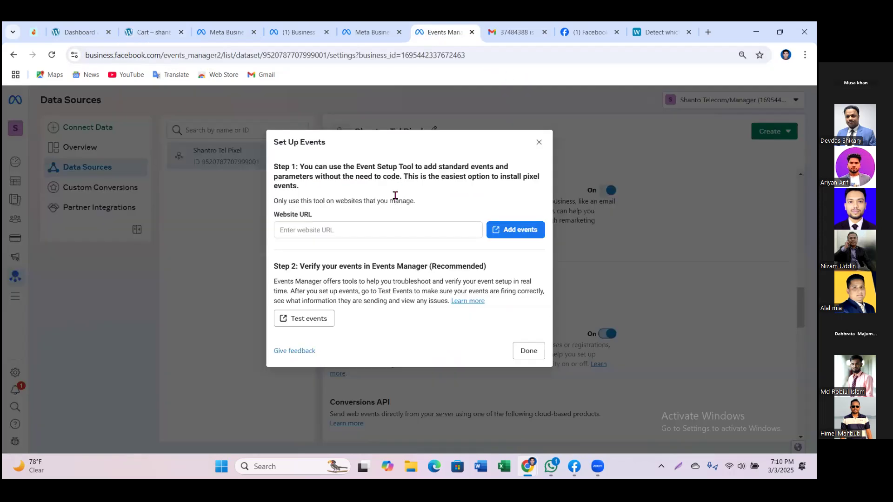
# Step: Copy the store's home-page address and paste dev-shantofashion.pantheonsite.io into the Website URL field
pyautogui.click(147, 36)
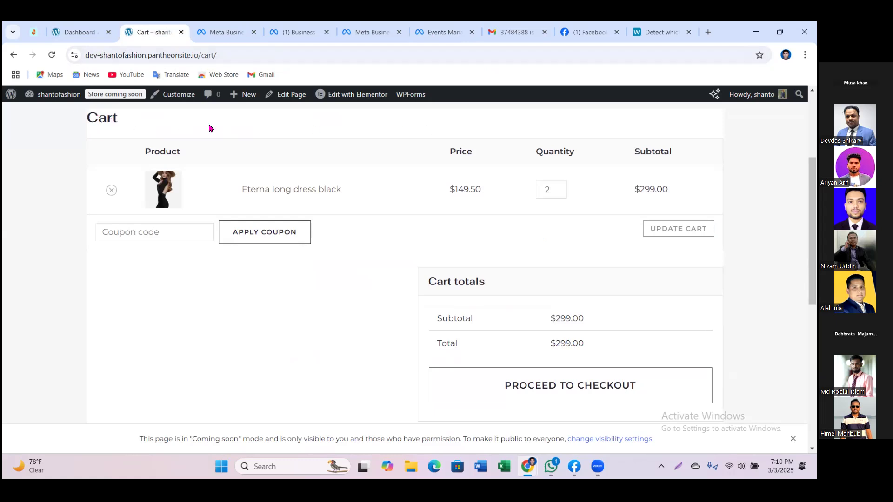
pyautogui.scroll(3, 223, 132)
pyautogui.click(400, 185)
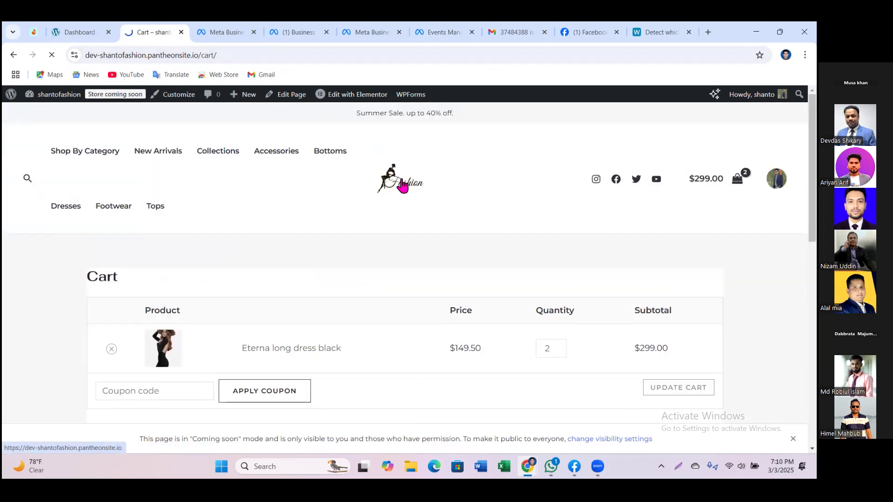
pyautogui.click(202, 55)
pyautogui.hotkey('ctrl', 'c')
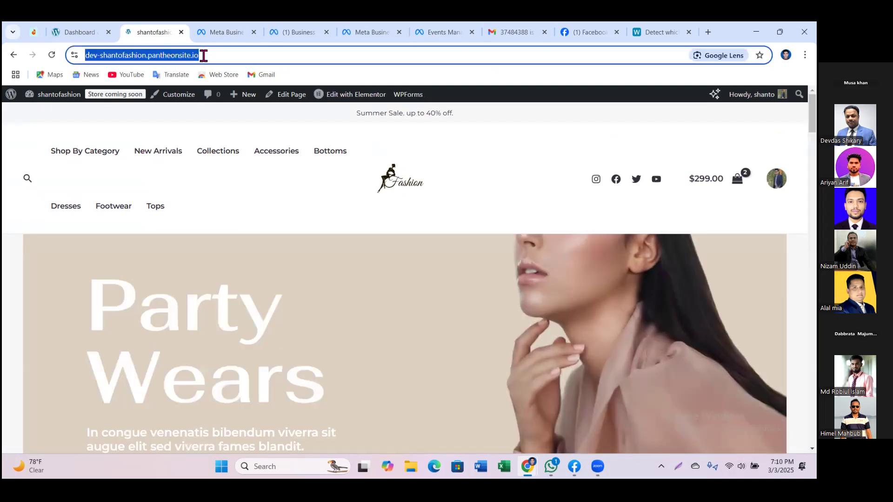
pyautogui.click(425, 36)
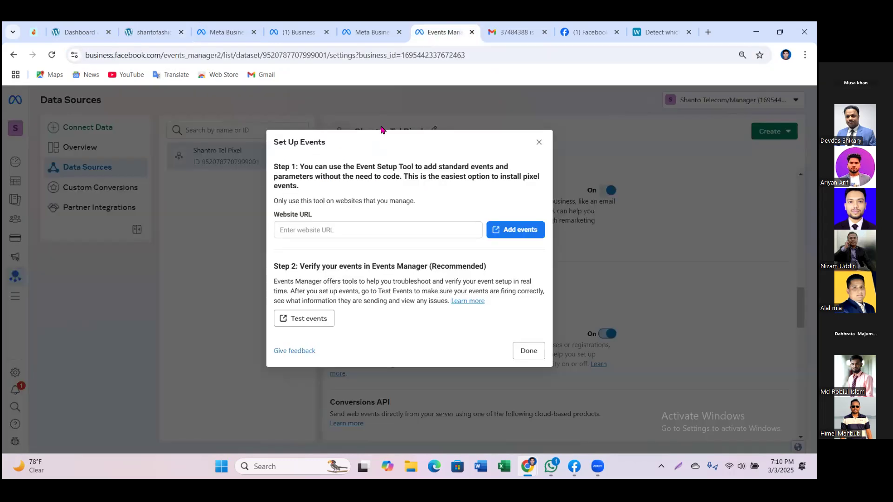
pyautogui.click(365, 231)
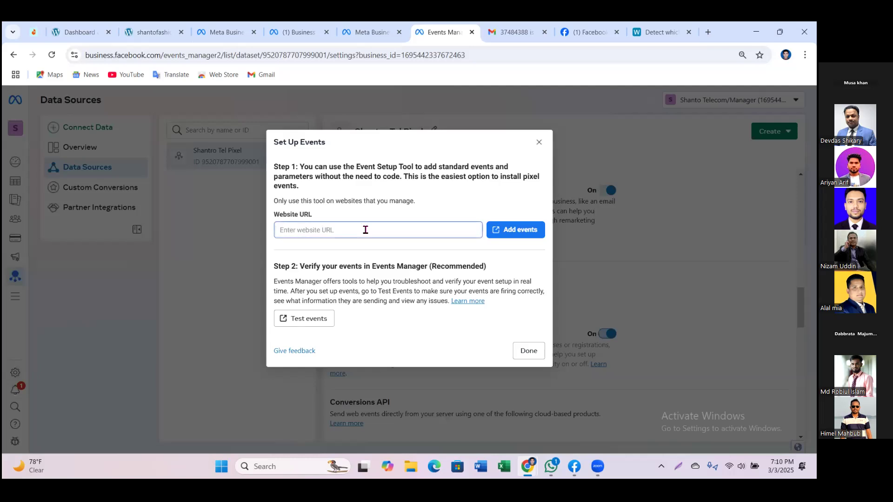
pyautogui.hotkey('ctrl', 'v')
# Step: Open the store with the Event Setup Tool and go to the Alnich night dress navy product from Latest Collection
pyautogui.click(515, 233)
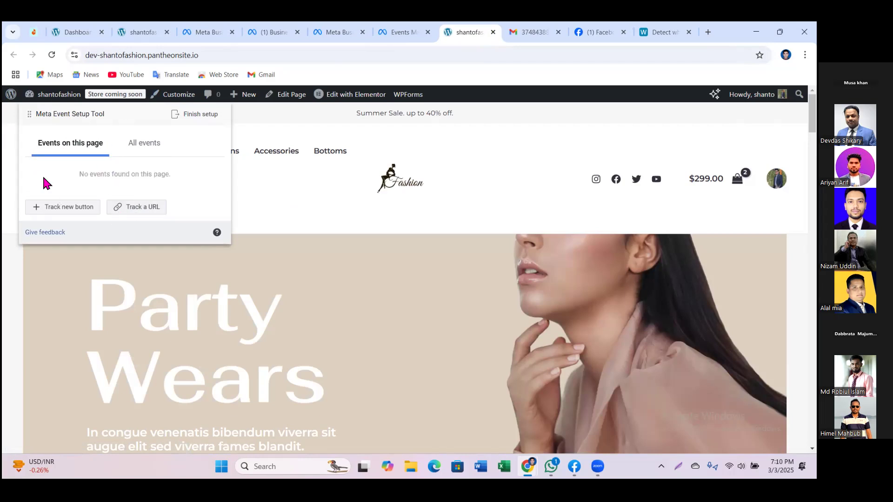
pyautogui.scroll(-3, 405, 261)
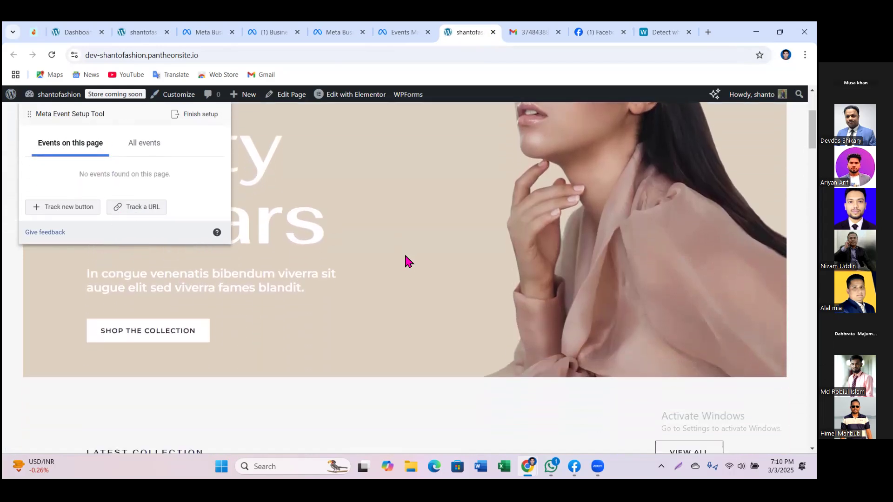
pyautogui.scroll(-4, 388, 261)
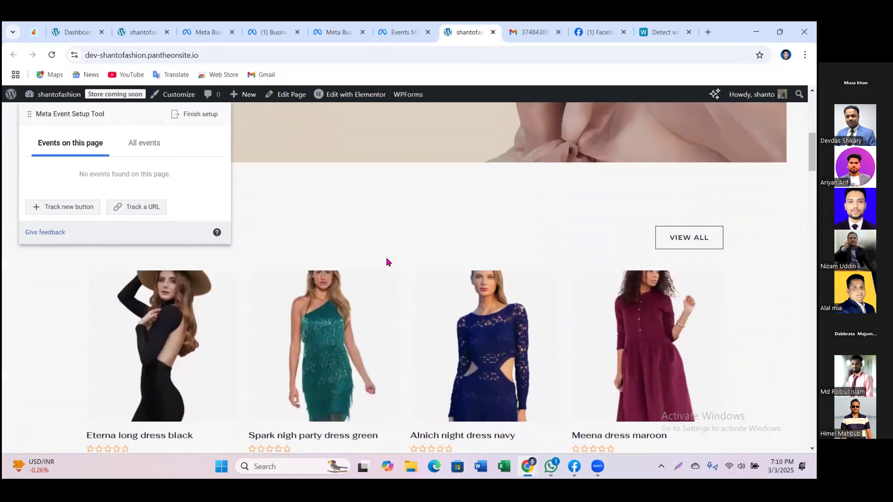
pyautogui.scroll(-1, 387, 262)
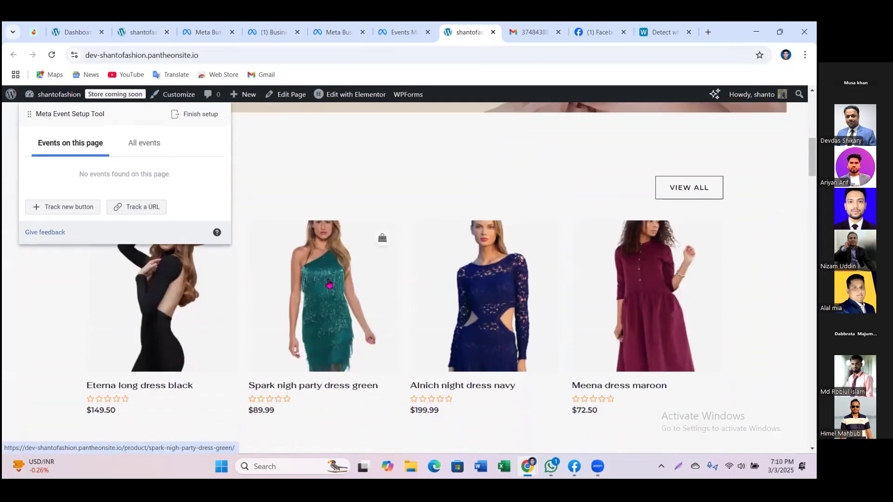
pyautogui.click(491, 279)
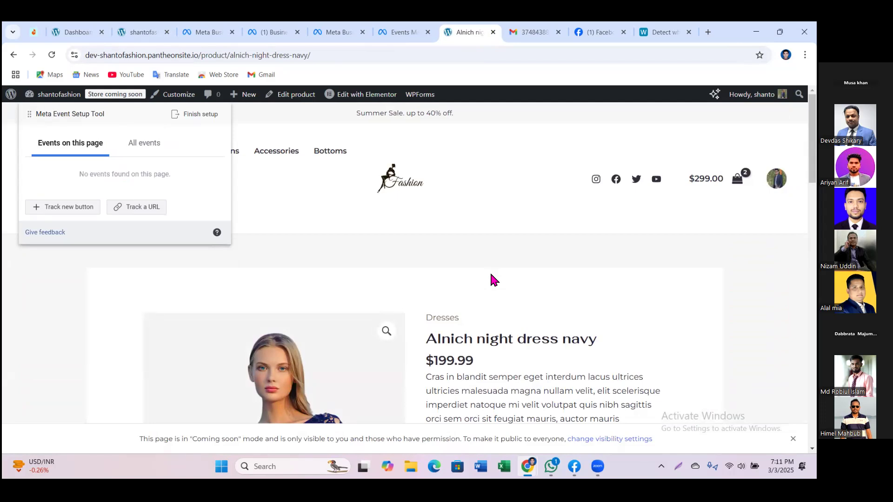
pyautogui.scroll(-5, 490, 276)
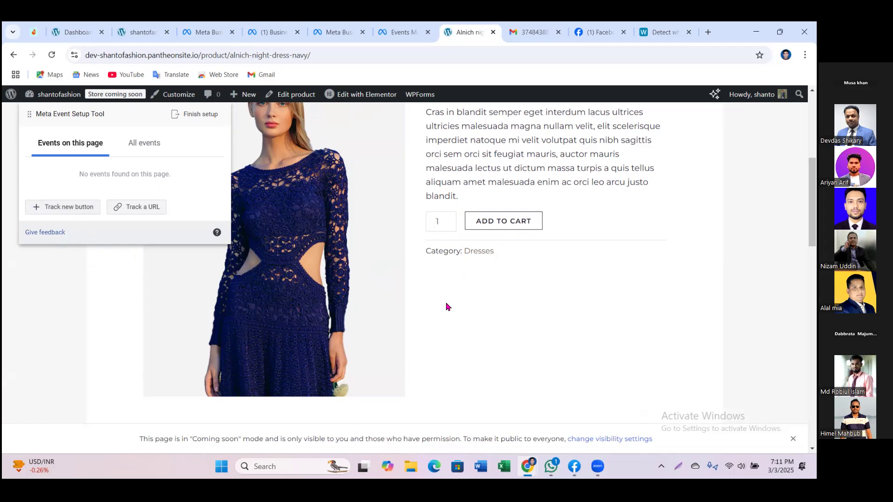
# Step: Track the product's ADD TO CART button as an Add to Cart event and confirm it
pyautogui.click(69, 208)
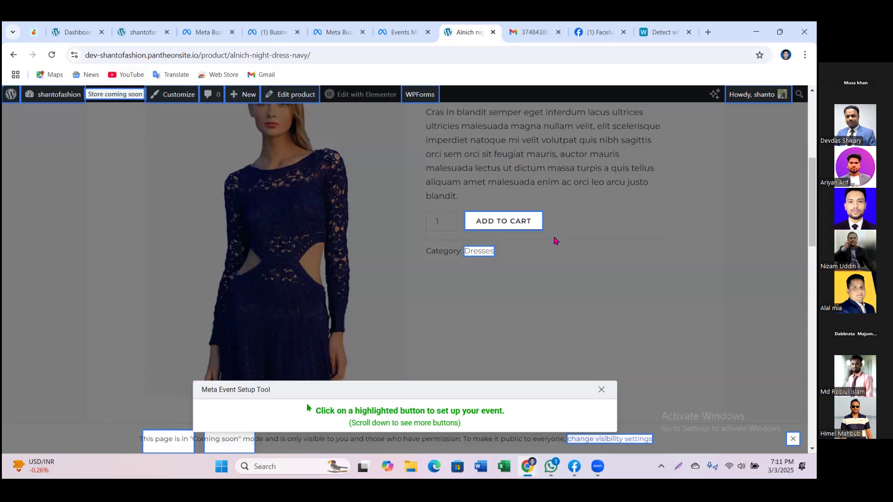
pyautogui.click(519, 223)
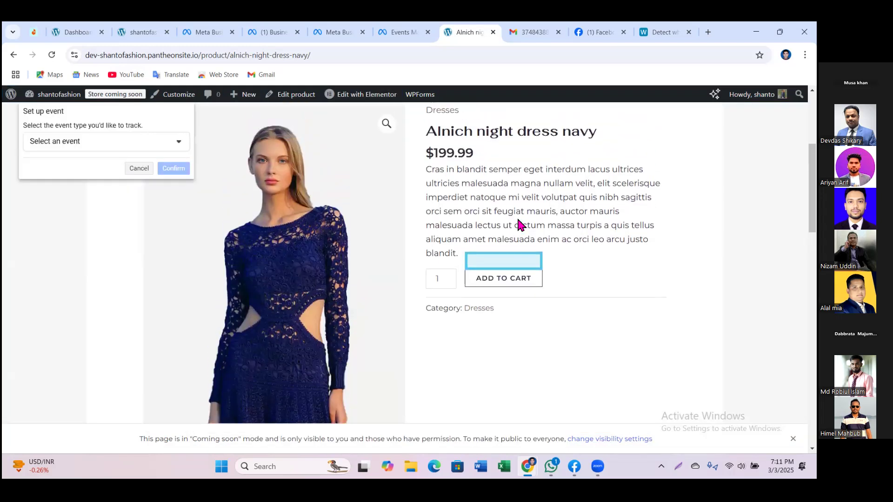
pyautogui.click(78, 144)
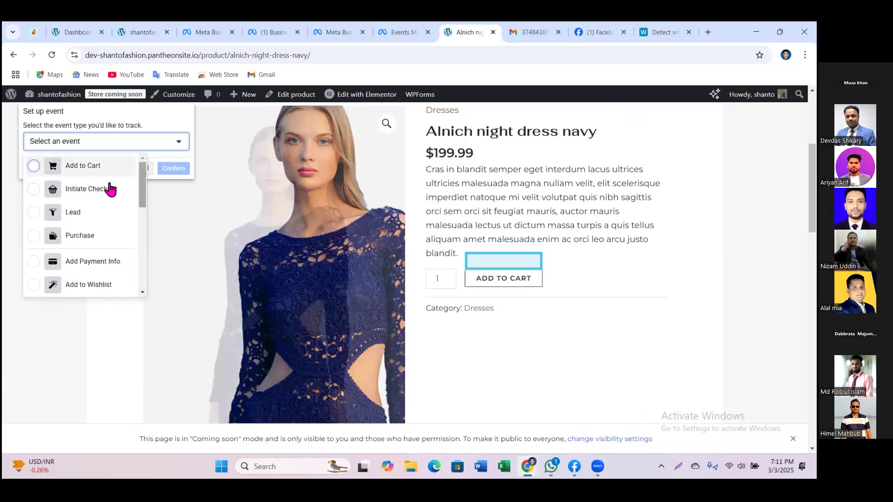
pyautogui.click(74, 168)
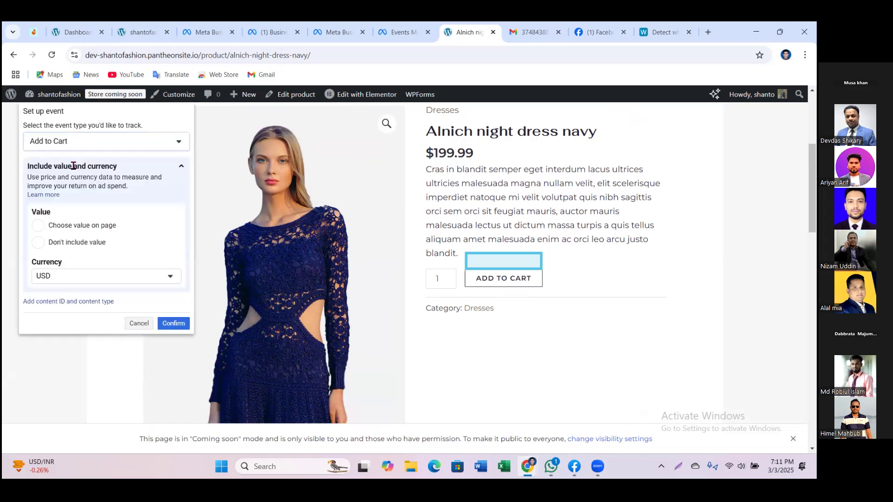
pyautogui.click(172, 324)
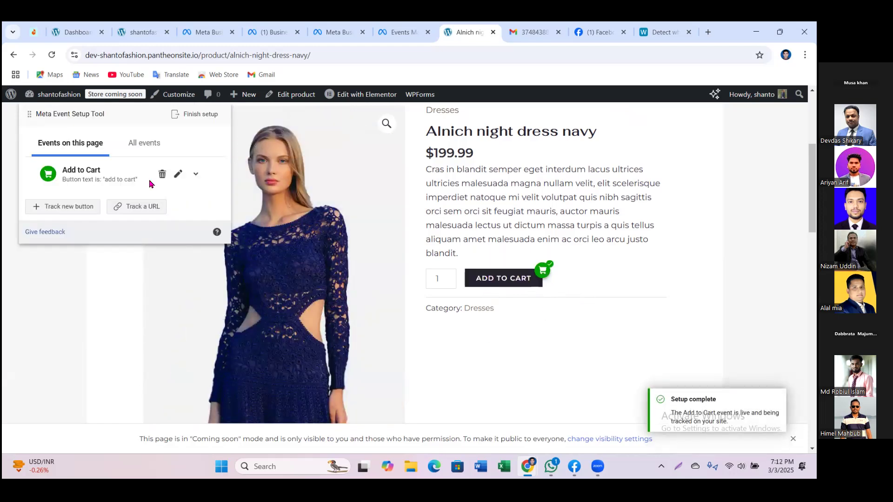
# Step: Review the Add to Cart event details and test it by adding the navy dress to the cart
pyautogui.moveTo(62, 171); pyautogui.dragTo(100, 176)
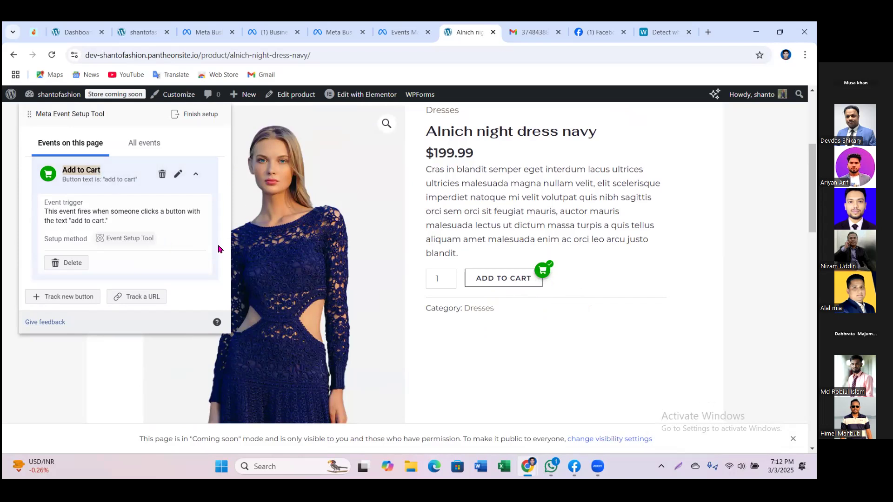
pyautogui.click(98, 169)
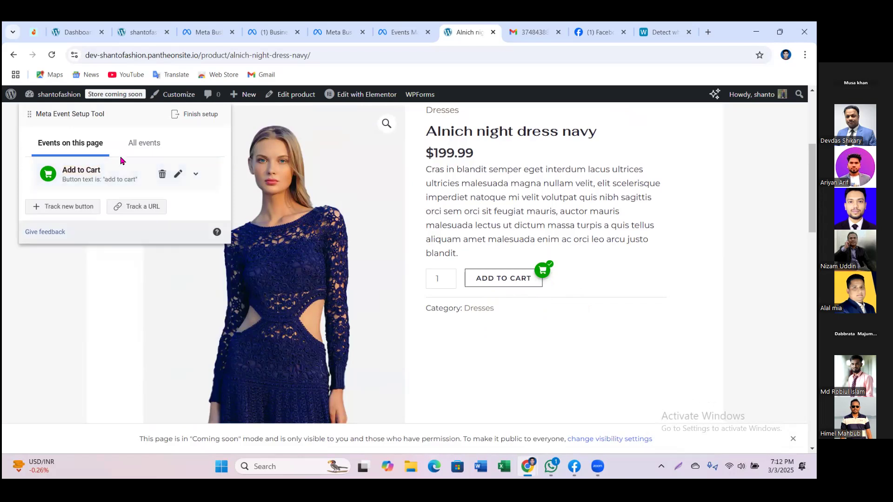
pyautogui.click(487, 281)
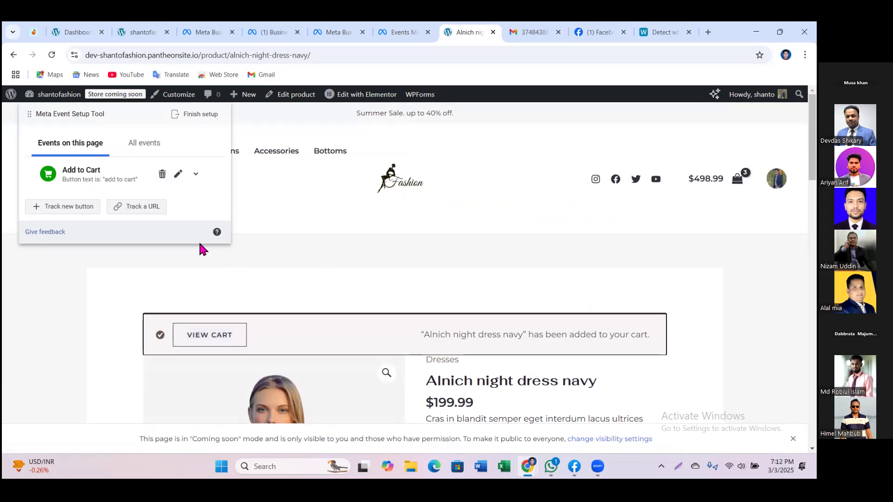
# Step: Pick the store's VIEW CART button as a new button to track
pyautogui.click(73, 207)
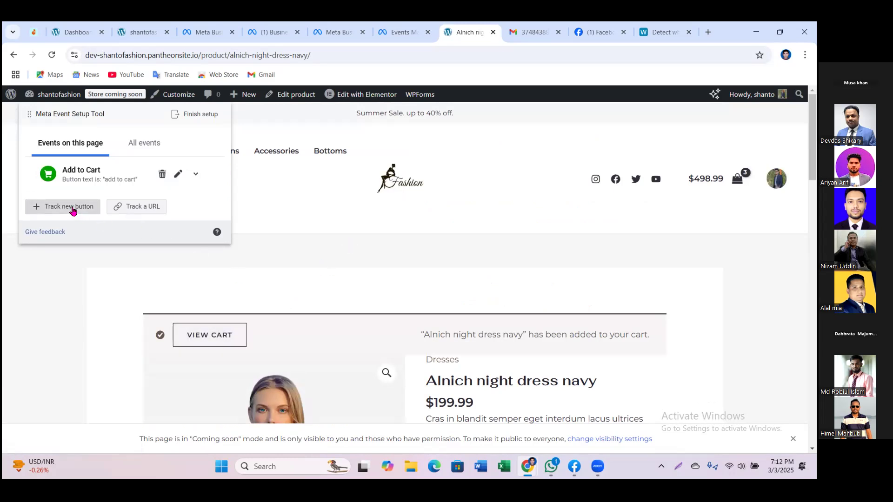
pyautogui.click(192, 341)
pyautogui.scroll(-1, 194, 340)
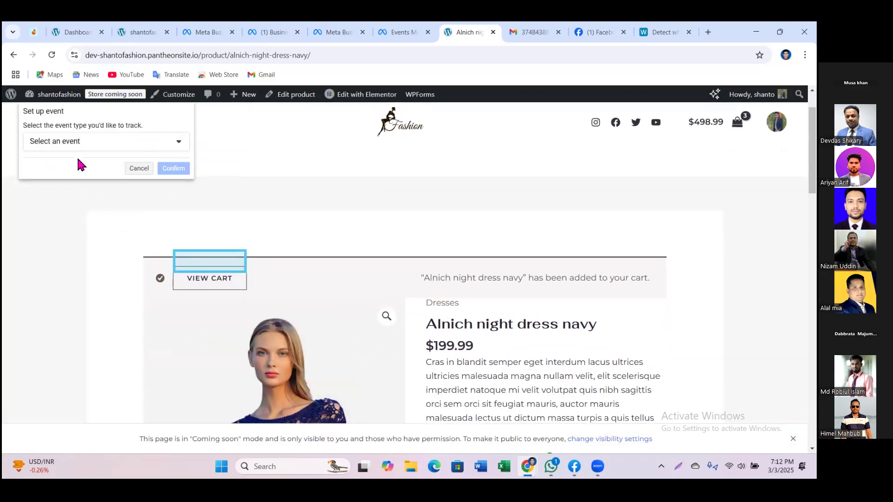
# Step: Assign the VIEW CART button a View Content event, confirm it, and open the cart page
pyautogui.click(85, 140)
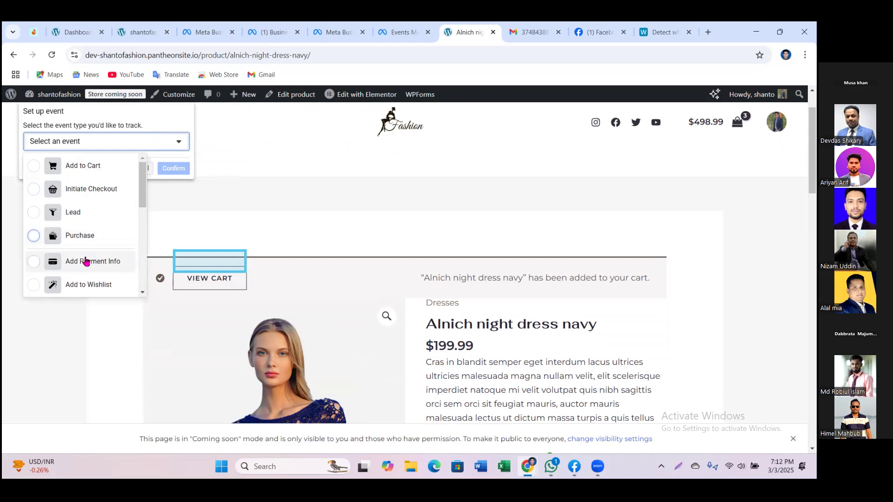
pyautogui.scroll(-1, 93, 285)
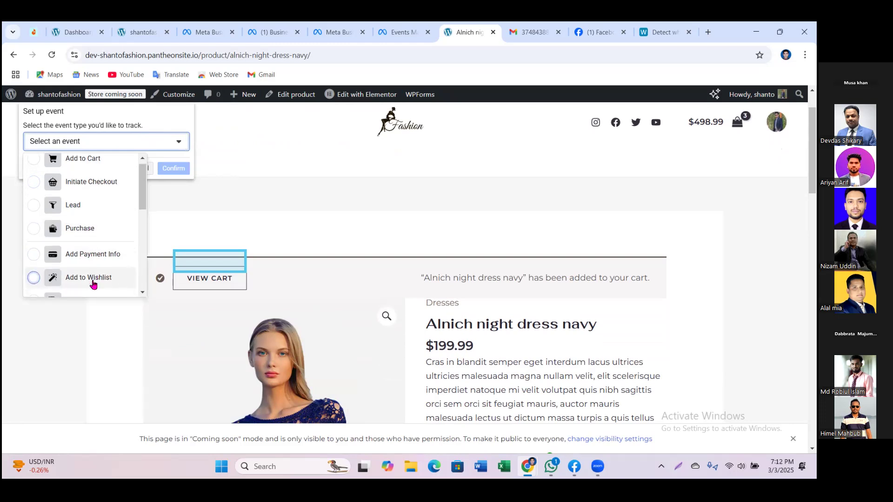
pyautogui.scroll(-1, 93, 281)
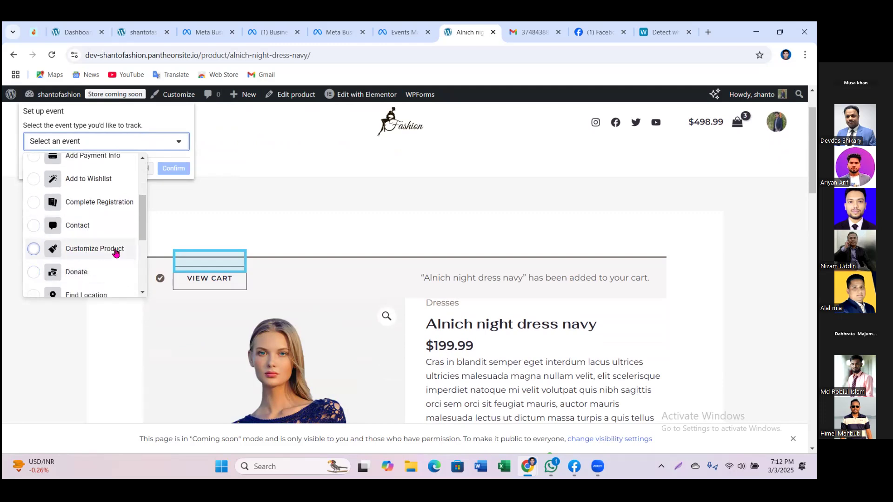
pyautogui.scroll(-1, 89, 277)
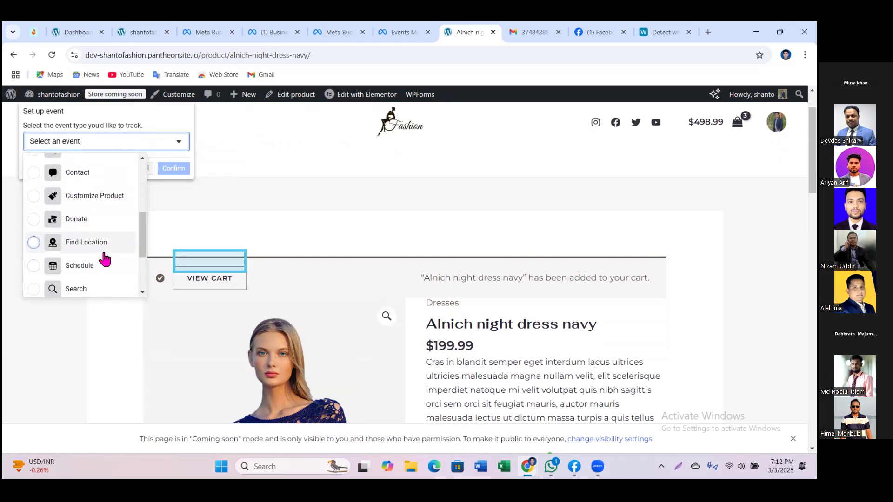
pyautogui.scroll(-2, 112, 280)
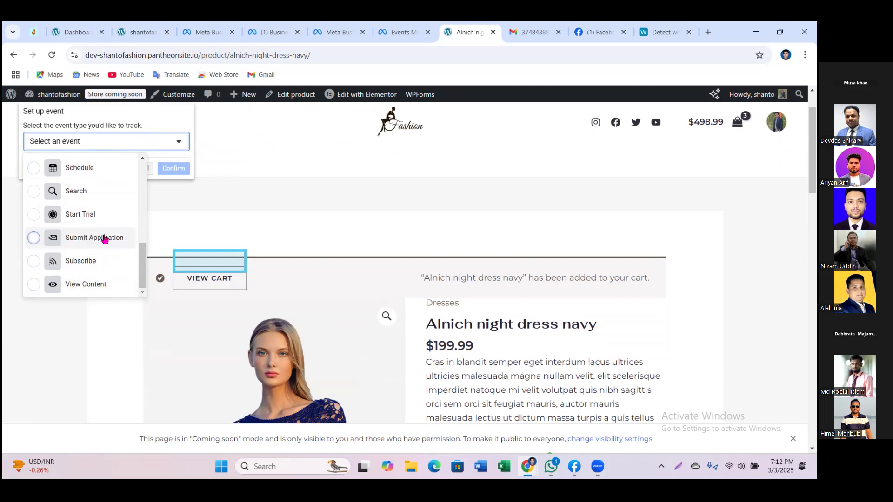
pyautogui.scroll(-2, 109, 283)
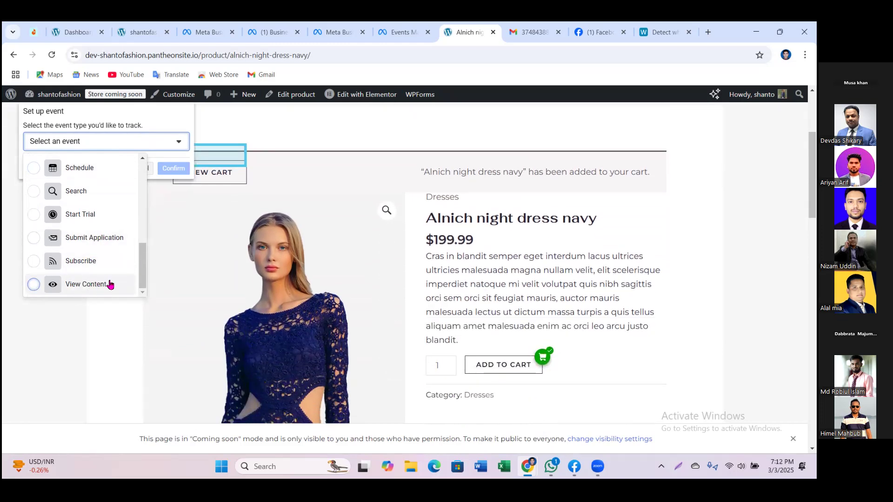
pyautogui.scroll(3, 97, 240)
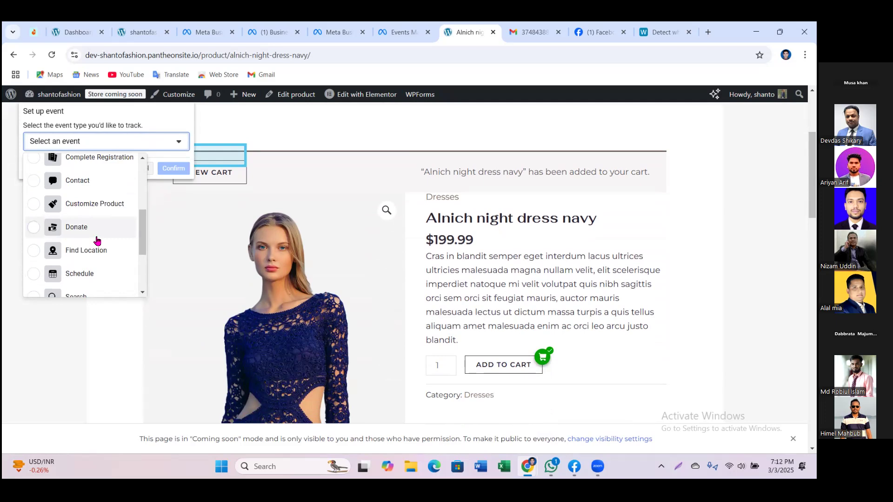
pyautogui.scroll(2, 97, 240)
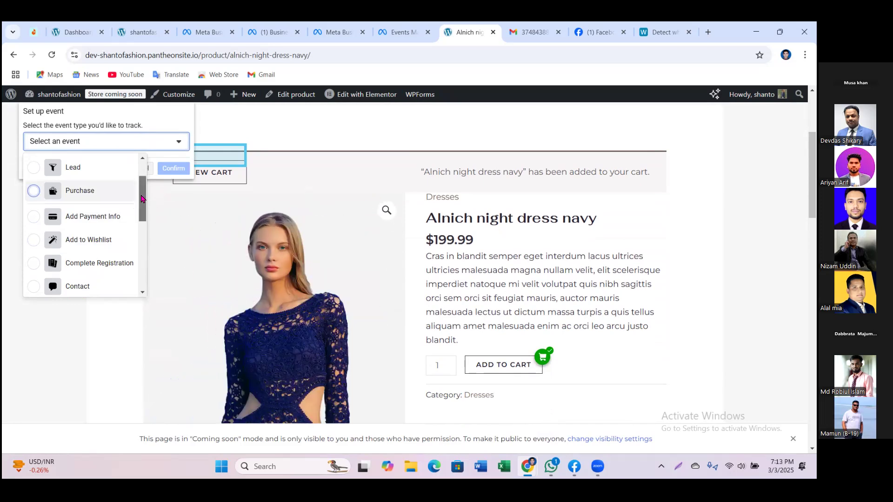
pyautogui.moveTo(142, 199); pyautogui.dragTo(138, 292)
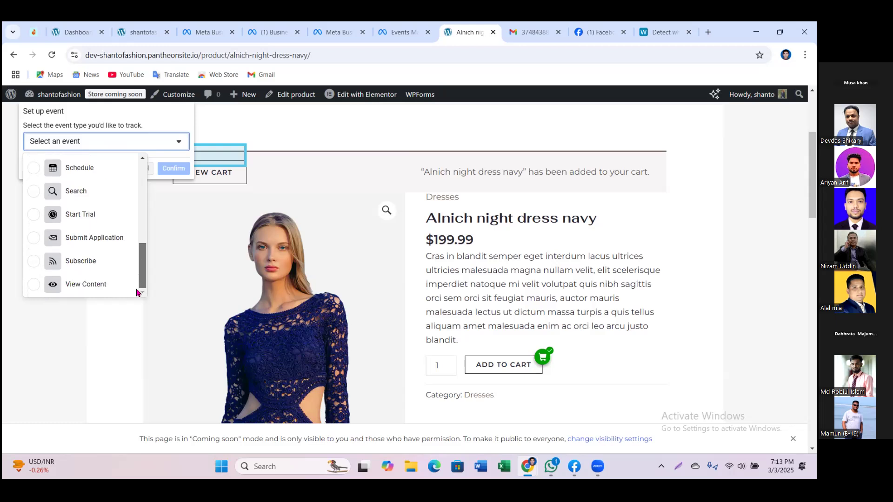
pyautogui.click(96, 284)
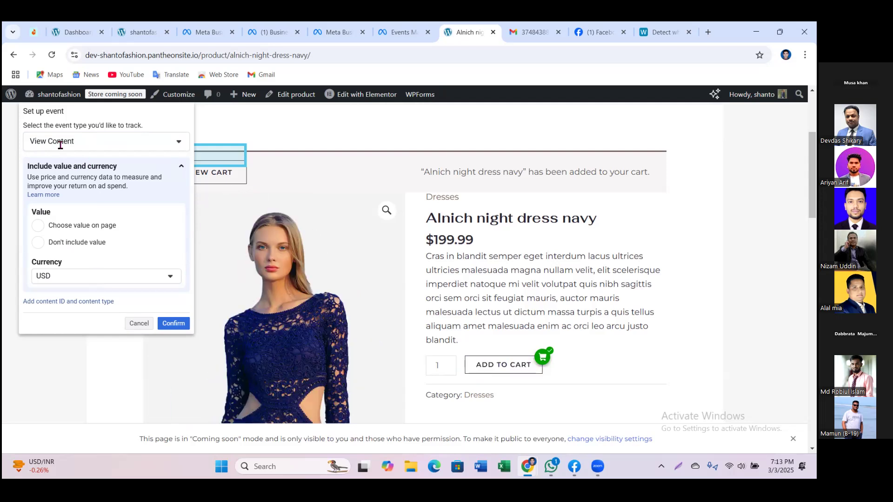
pyautogui.click(177, 328)
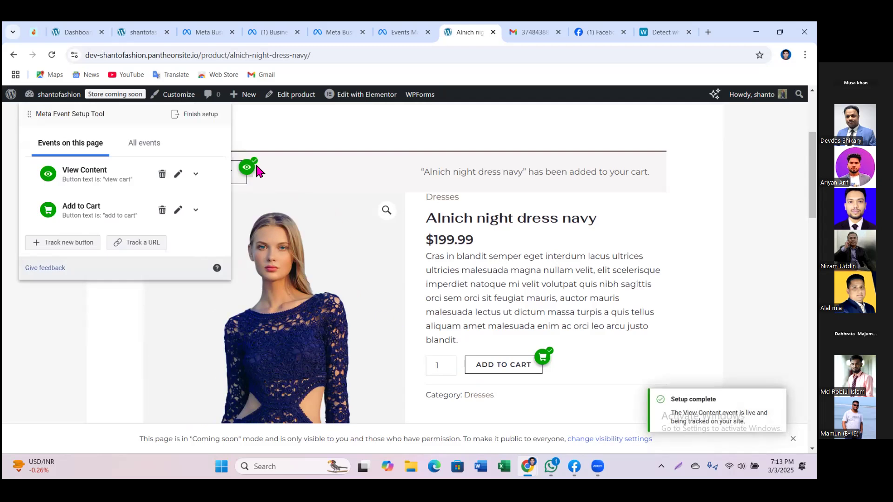
pyautogui.click(241, 185)
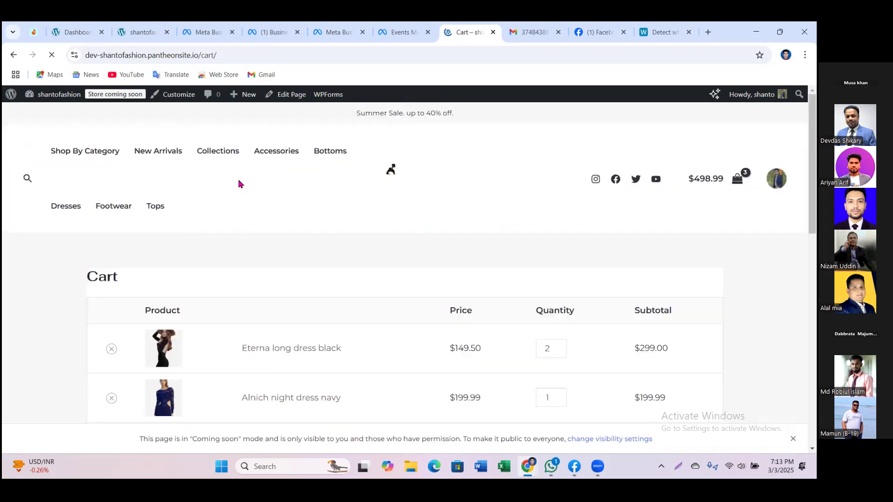
# Step: Tag the PROCEED TO CHECKOUT button with Initiate Checkout, confirm, and continue to the Checkout page
pyautogui.scroll(-1, 598, 248)
pyautogui.scroll(-4, 561, 326)
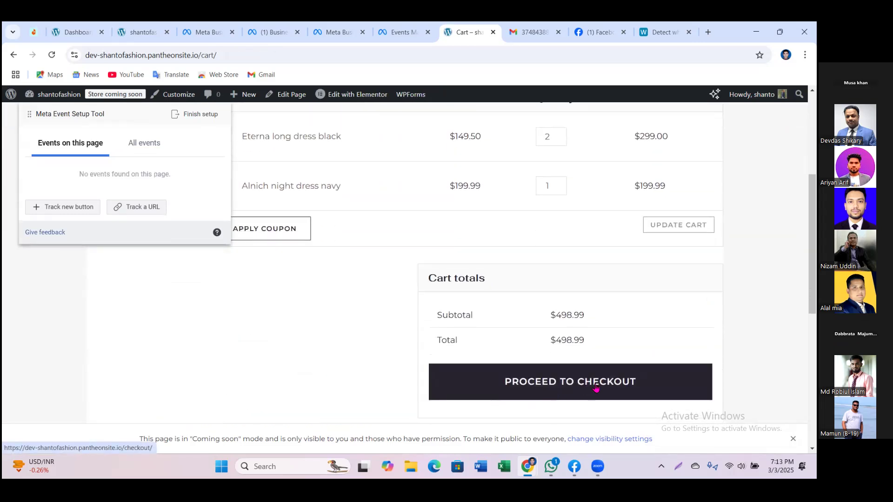
pyautogui.click(576, 396)
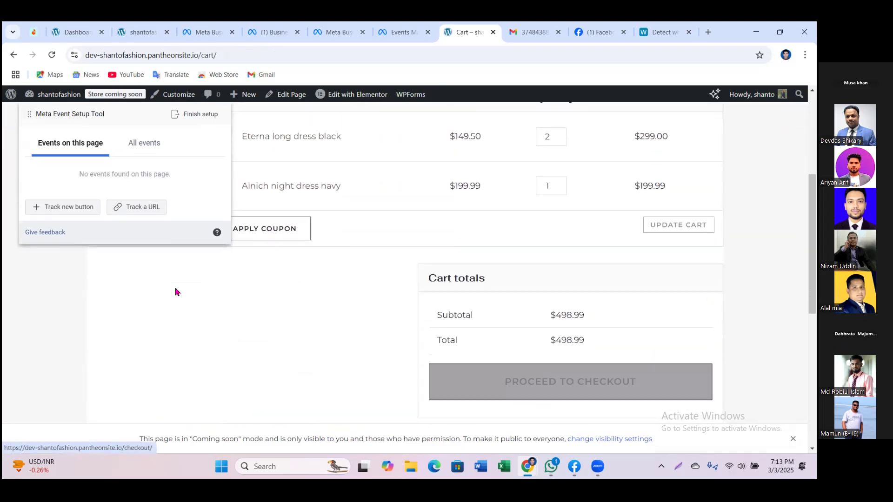
pyautogui.click(52, 209)
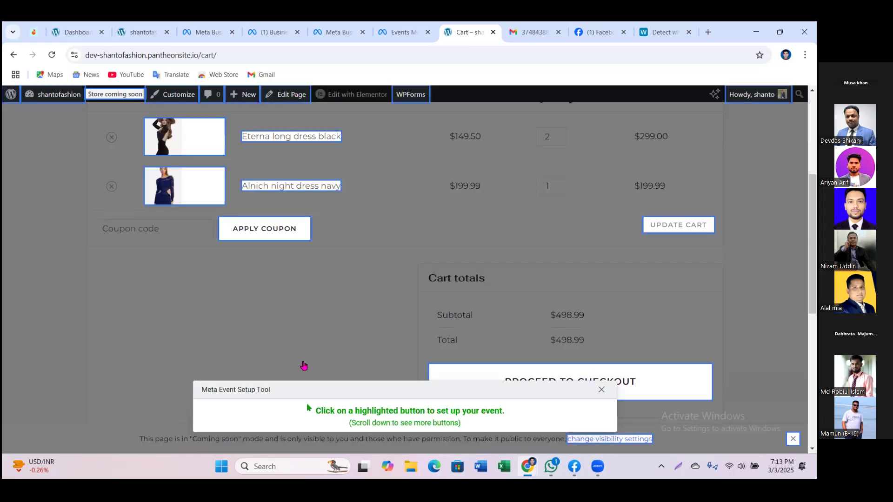
pyautogui.click(649, 381)
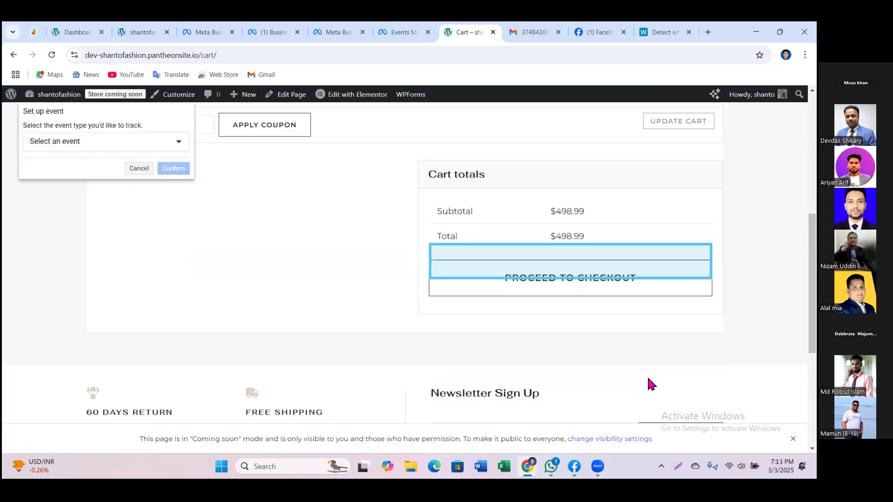
pyautogui.click(126, 148)
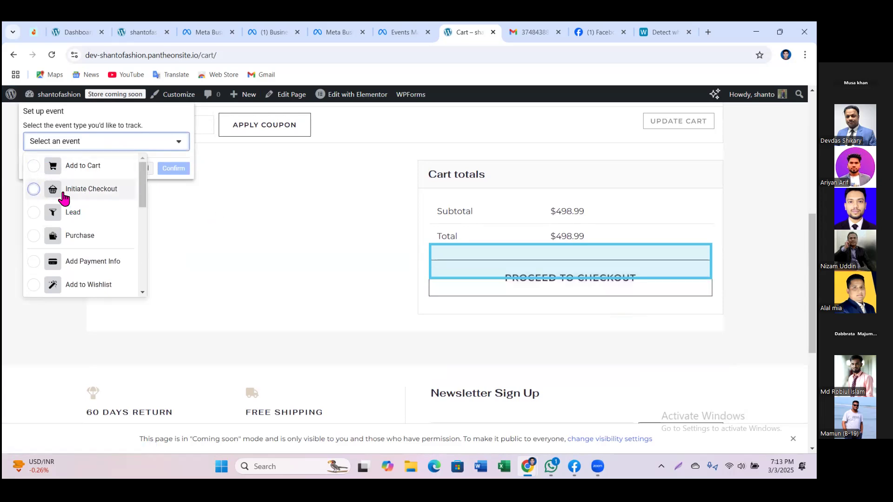
pyautogui.click(90, 190)
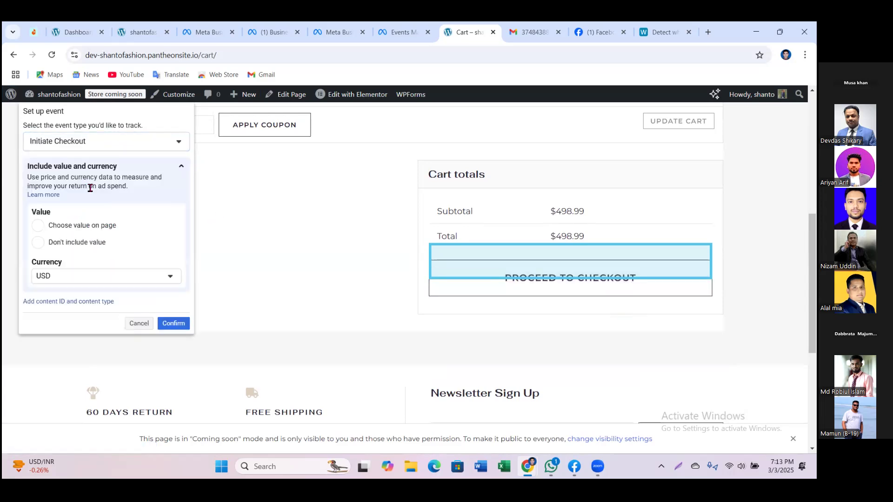
pyautogui.click(173, 324)
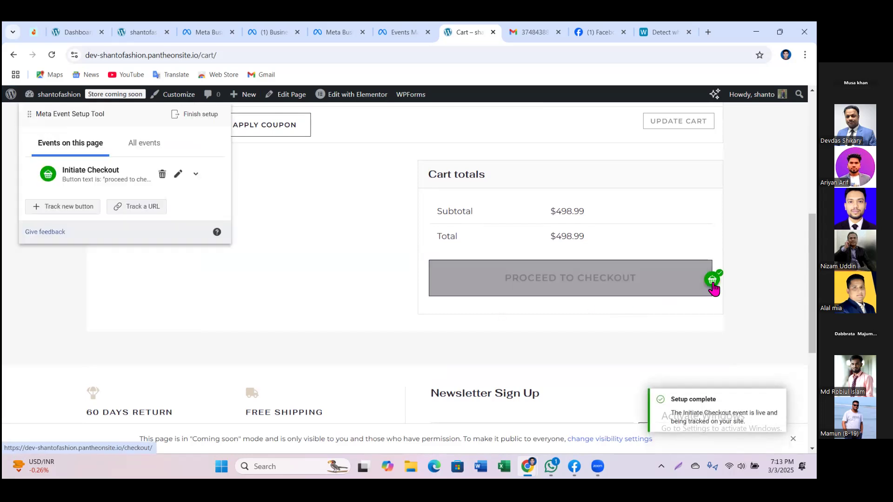
pyautogui.click(581, 283)
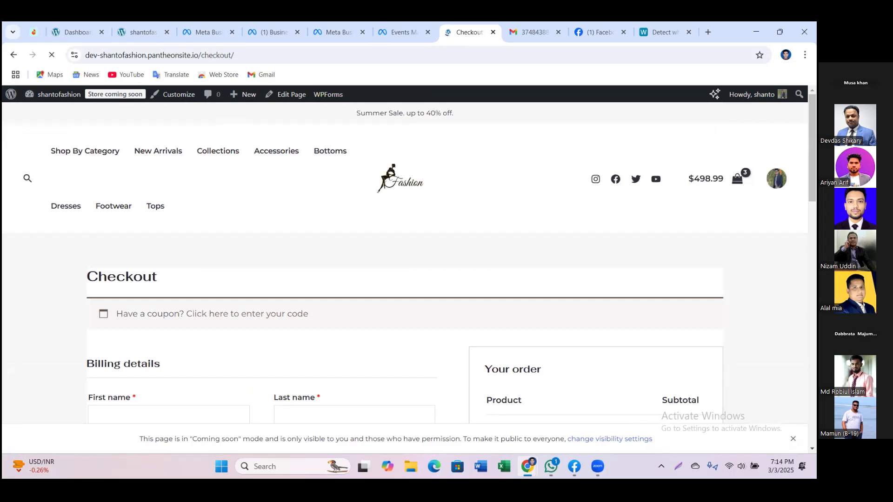
# Step: Assign the PLACE ORDER button a Purchase event and confirm it
pyautogui.scroll(-8, 646, 298)
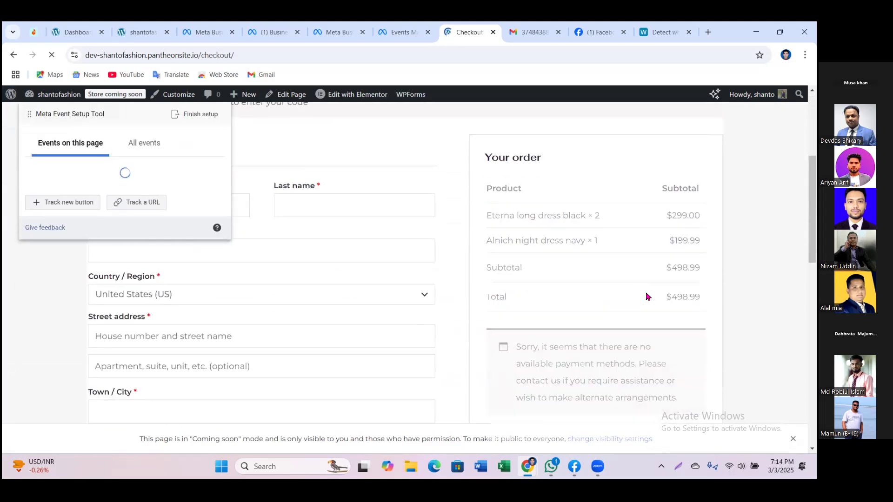
pyautogui.scroll(-7, 650, 298)
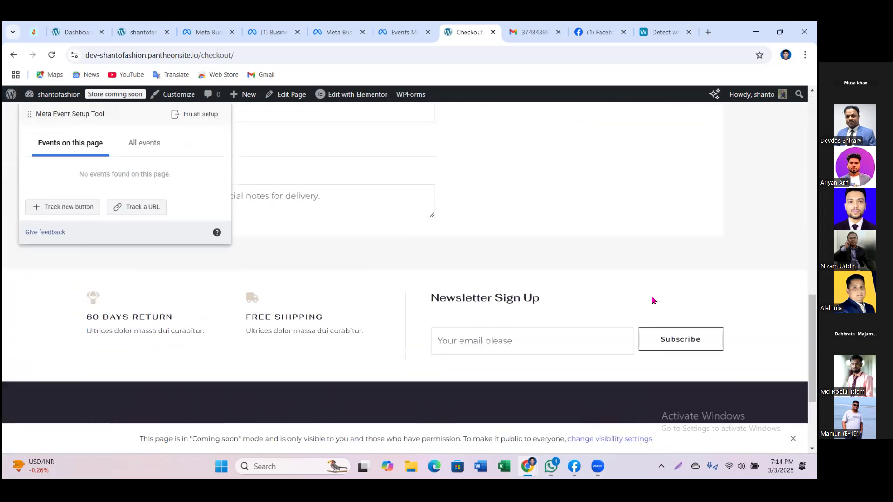
pyautogui.scroll(3, 653, 300)
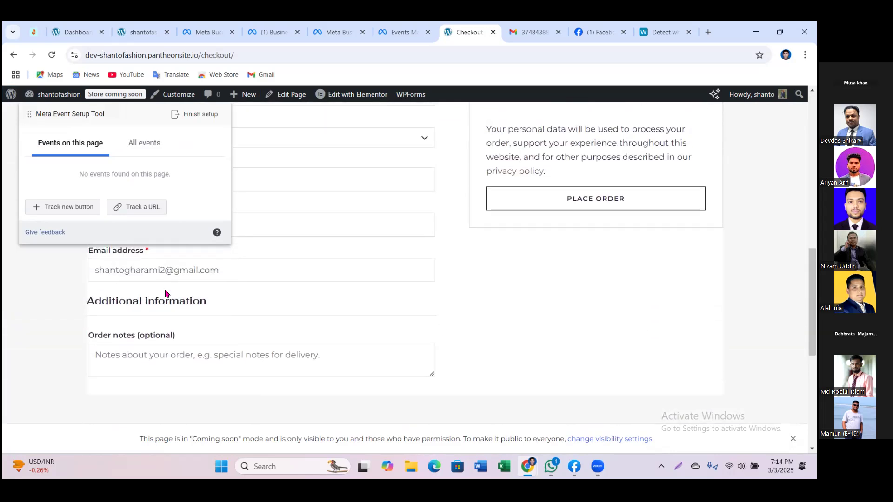
pyautogui.click(79, 209)
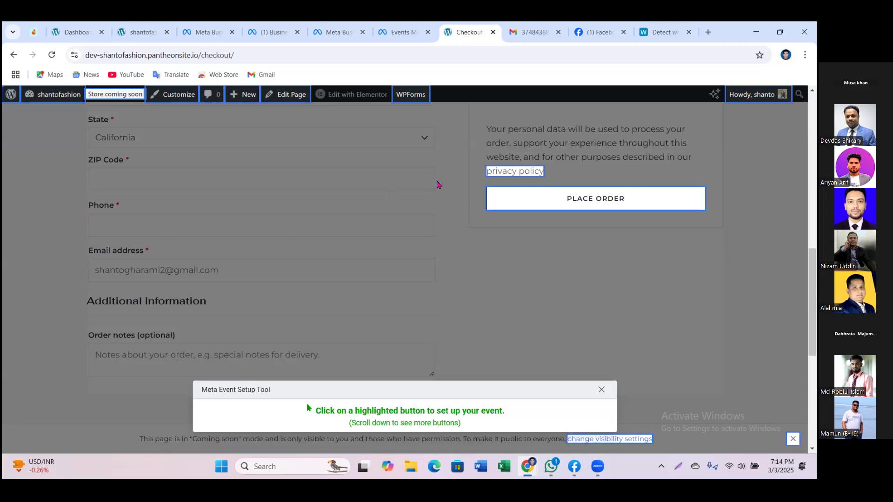
pyautogui.click(611, 205)
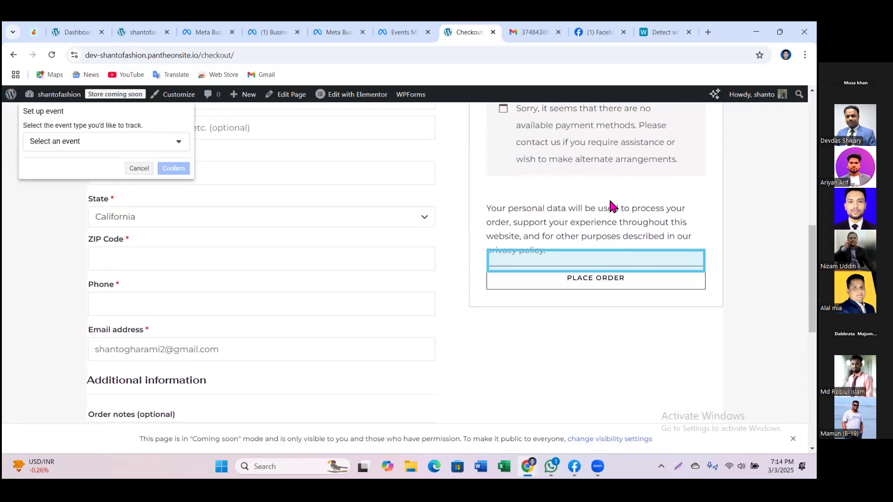
pyautogui.click(82, 143)
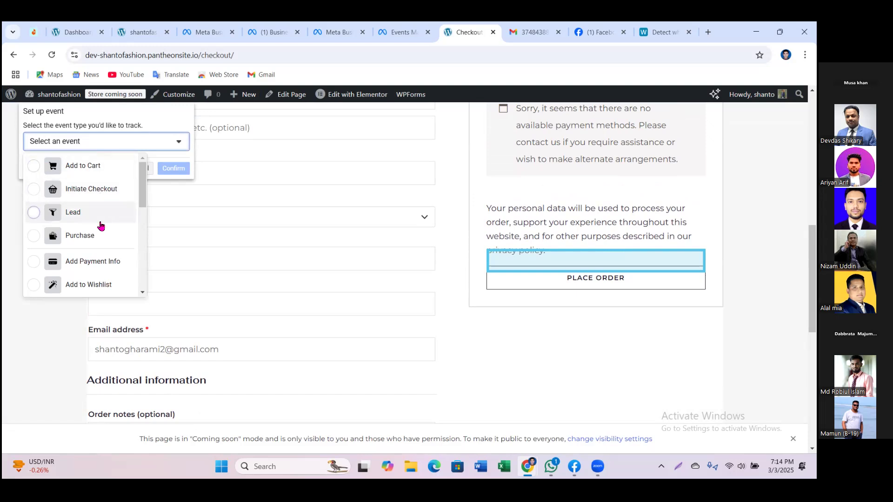
pyautogui.click(86, 239)
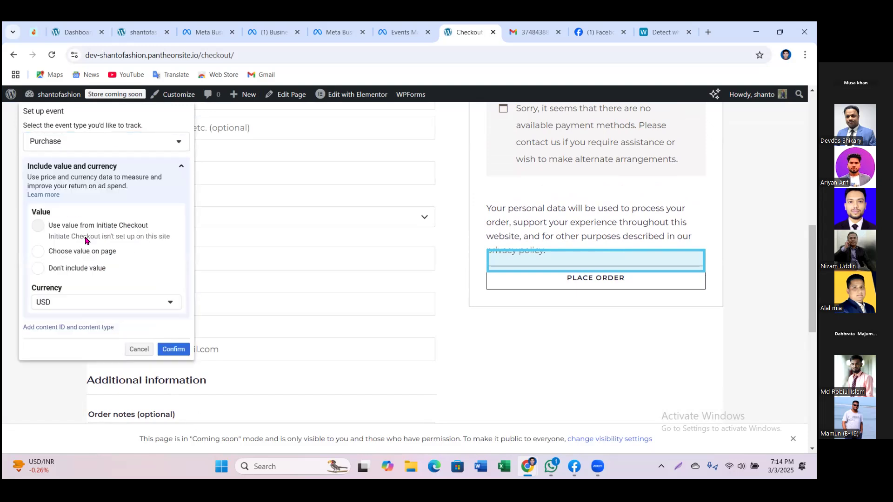
pyautogui.click(173, 349)
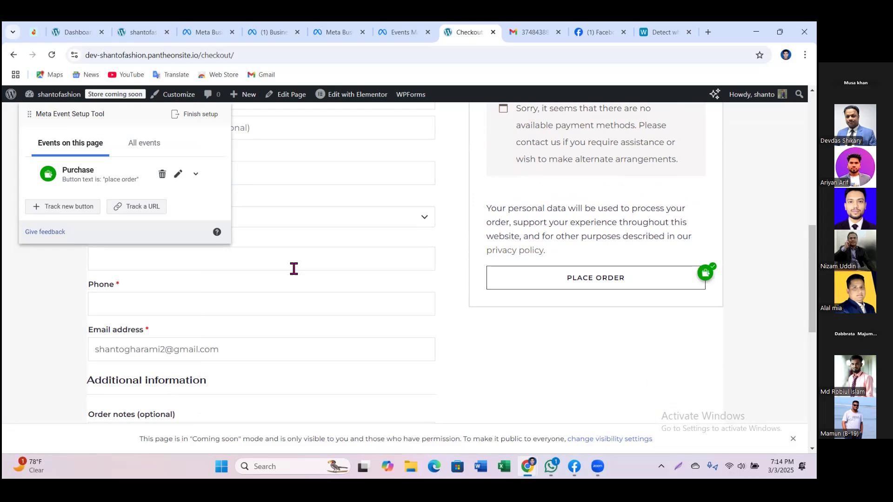
# Step: Choose Finish setup to review the Add to Cart, View Content, Initiate Checkout and Purchase events
pyautogui.click(199, 117)
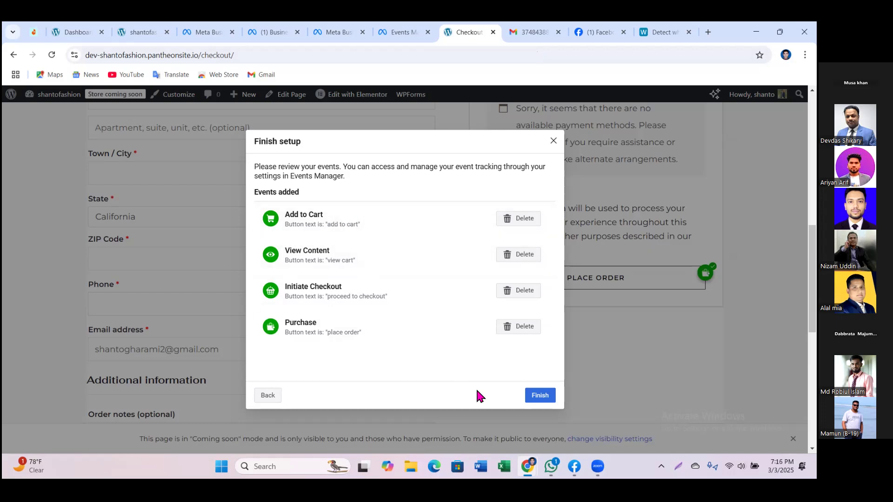
# Step: Finish the setup, skip the feedback question, and view Shantro Tel Pixel's Test events
pyautogui.click(539, 396)
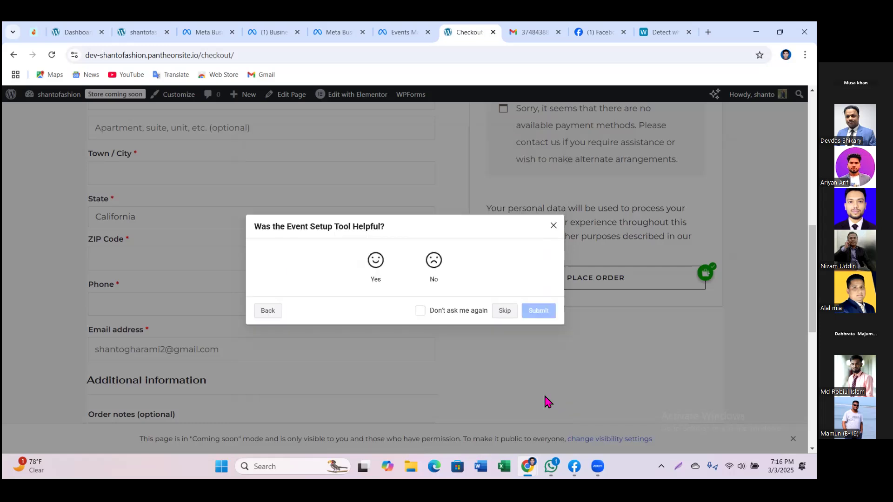
pyautogui.click(507, 311)
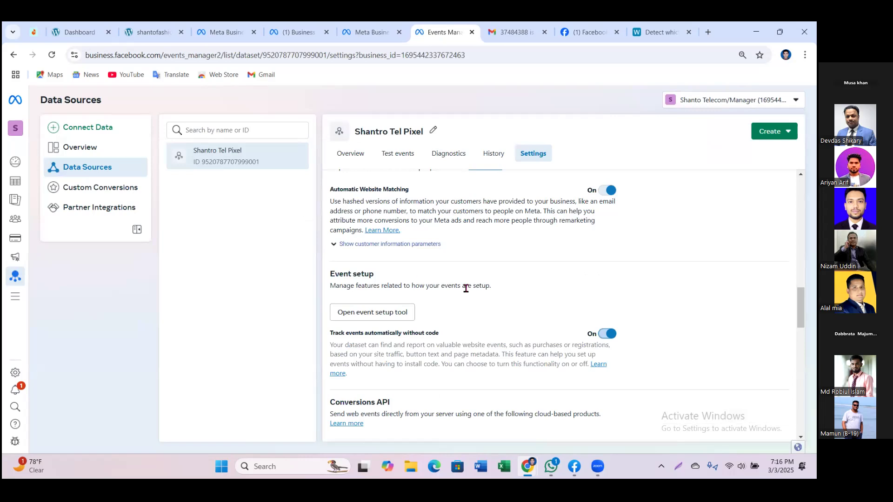
pyautogui.click(399, 155)
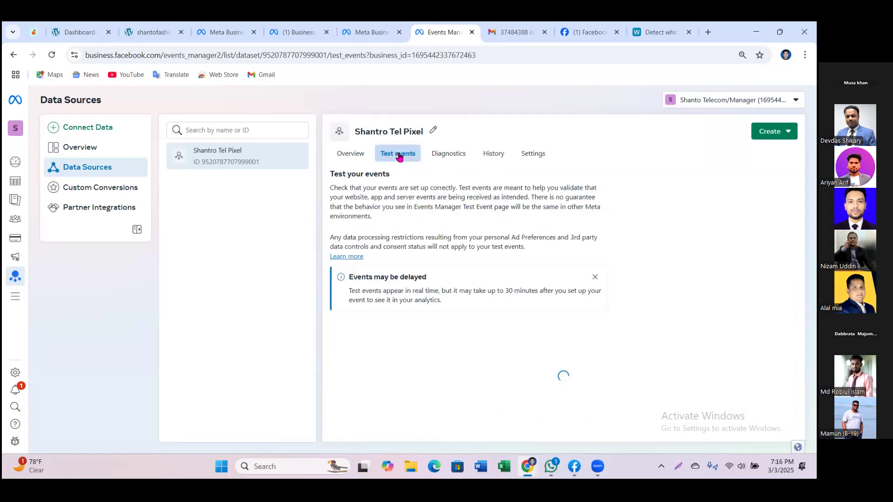
pyautogui.scroll(-2, 458, 377)
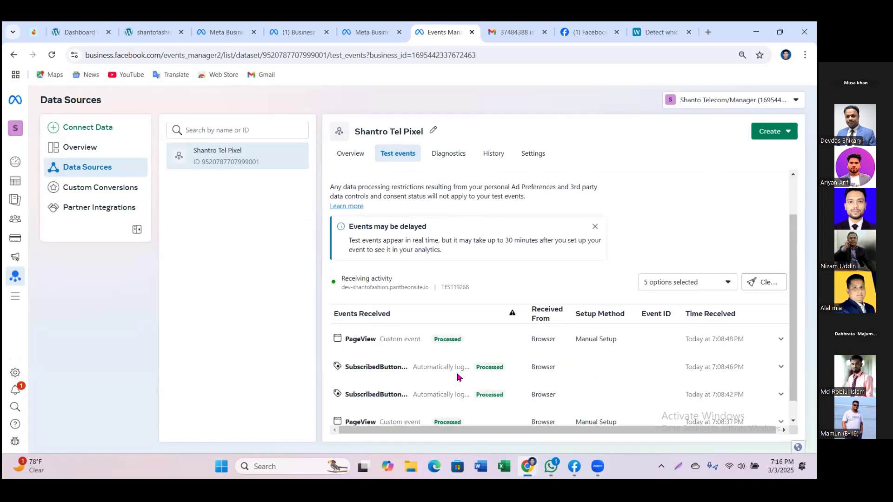
pyautogui.scroll(1, 426, 356)
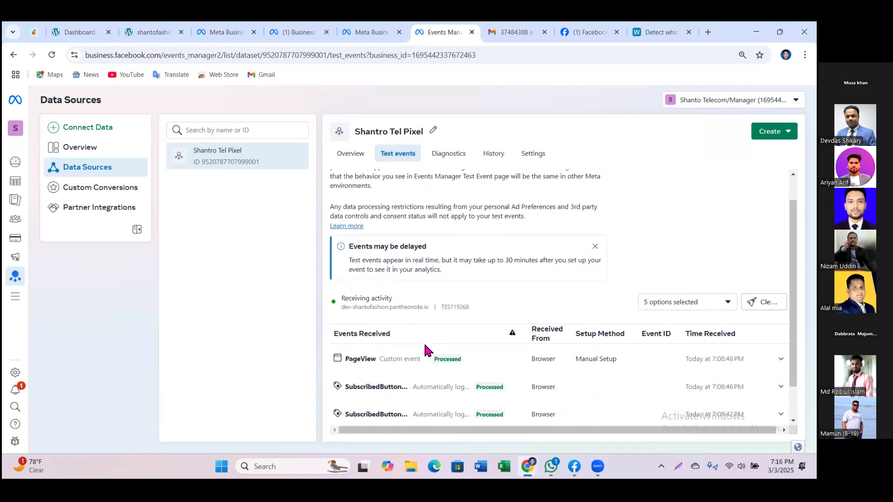
pyautogui.scroll(2, 424, 347)
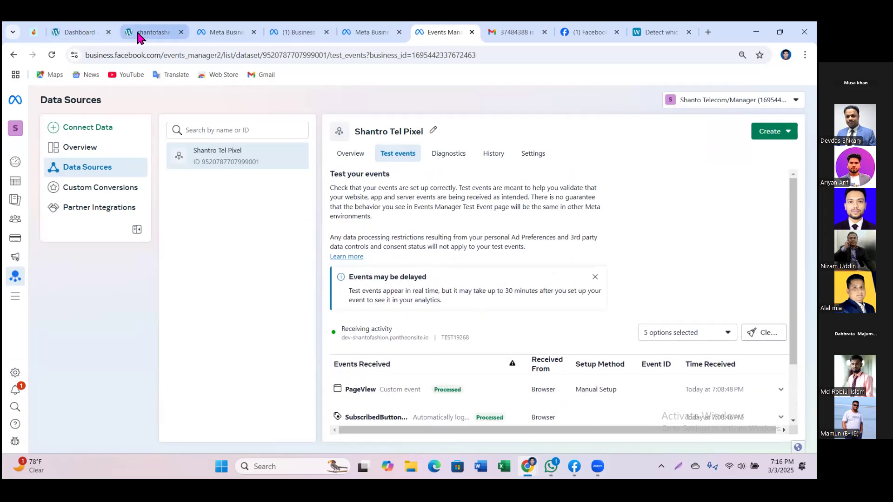
# Step: Back in the store, add the Meena dress maroon to the cart
pyautogui.click(139, 37)
pyautogui.scroll(-10, 228, 284)
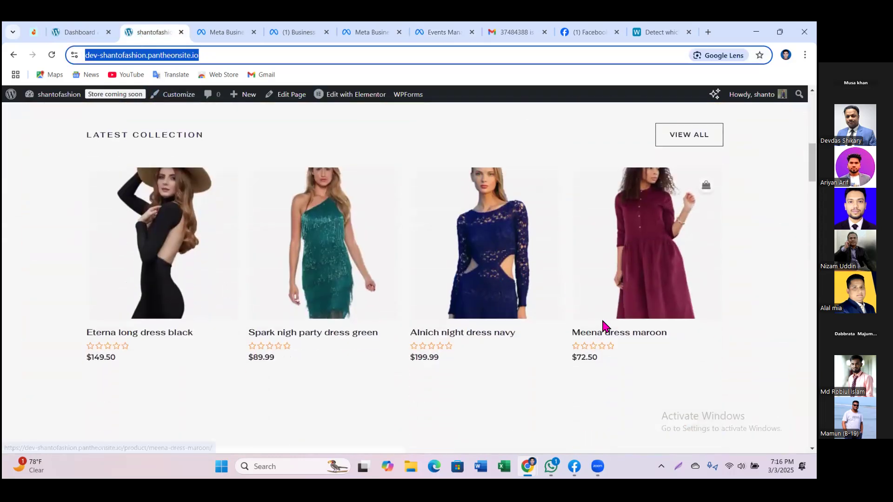
pyautogui.scroll(-3, 603, 327)
pyautogui.scroll(2, 602, 327)
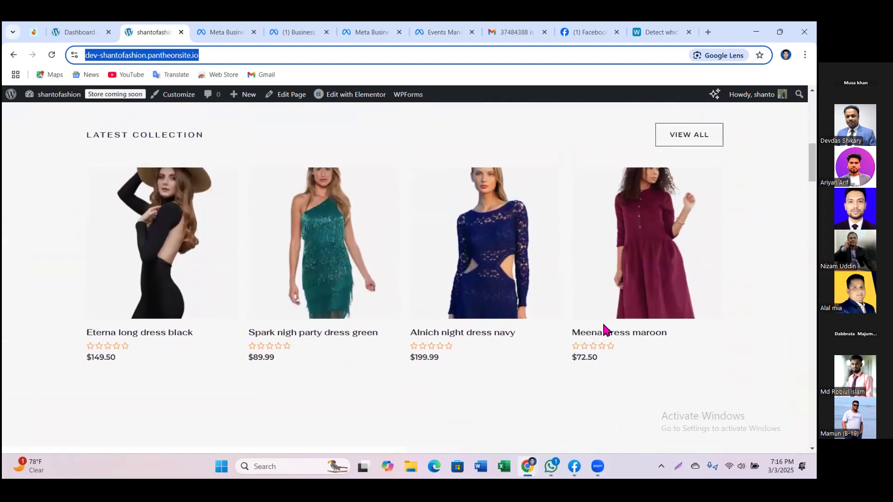
pyautogui.click(656, 231)
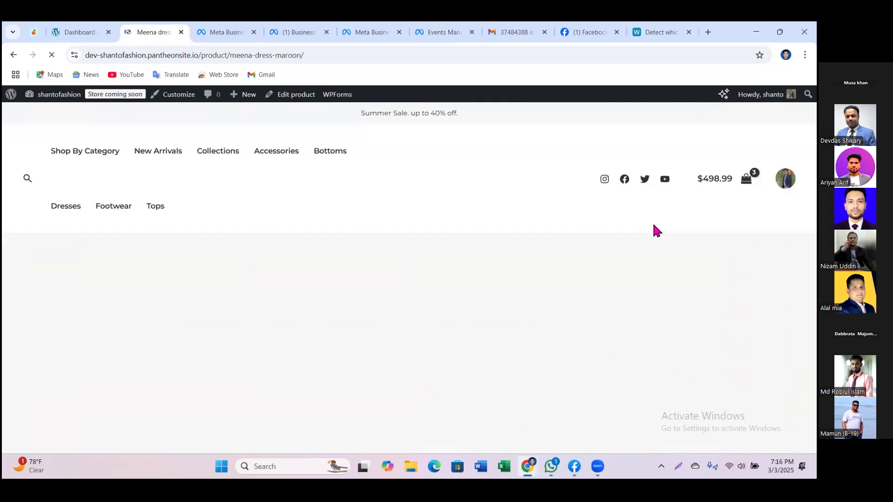
pyautogui.scroll(-5, 448, 269)
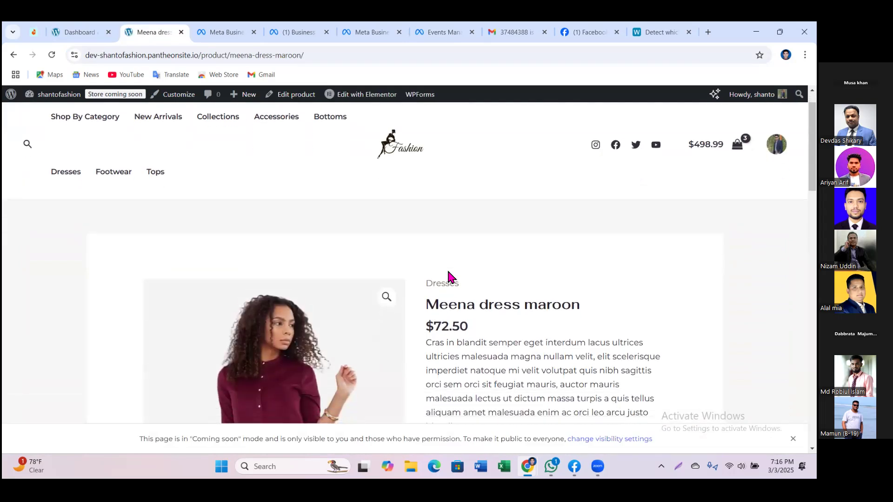
pyautogui.click(494, 276)
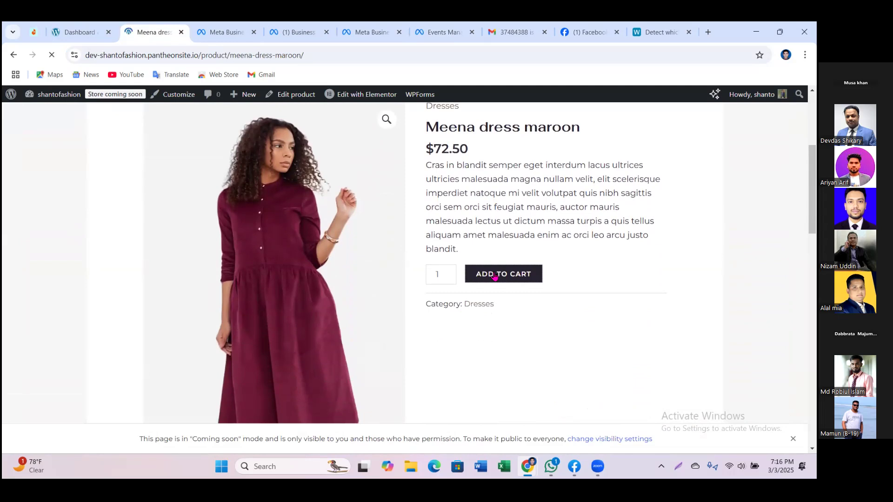
# Step: Open the cart, now totalling $571.49, and proceed to checkout
pyautogui.click(231, 336)
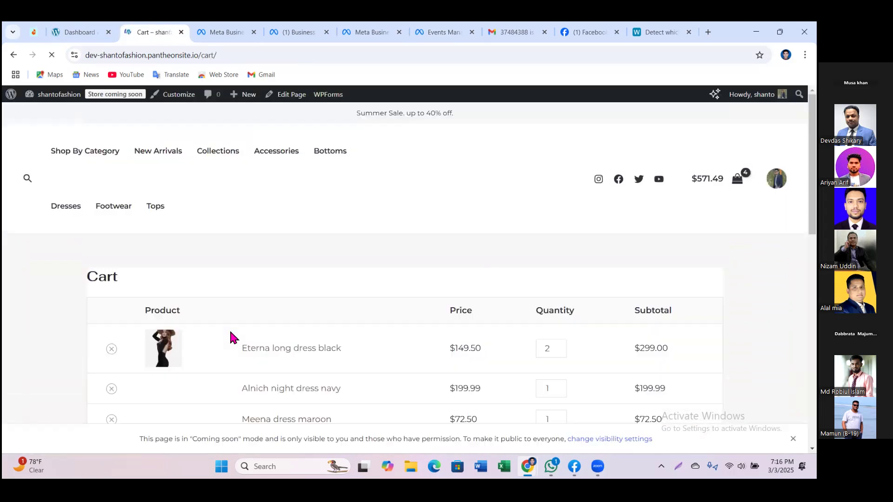
pyautogui.scroll(-3, 688, 283)
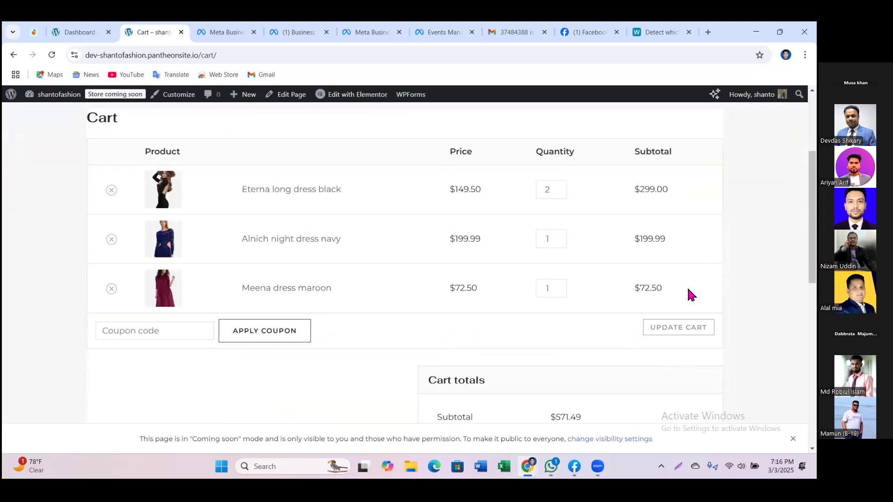
pyautogui.scroll(-4, 663, 357)
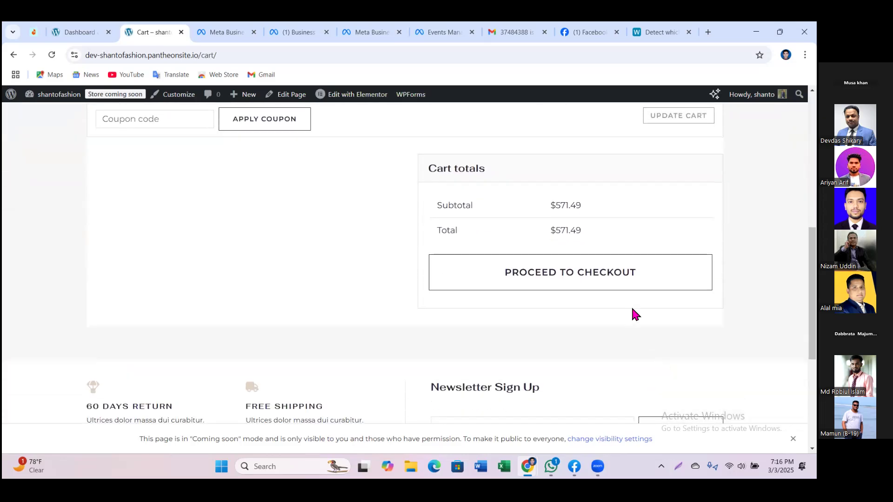
pyautogui.click(611, 279)
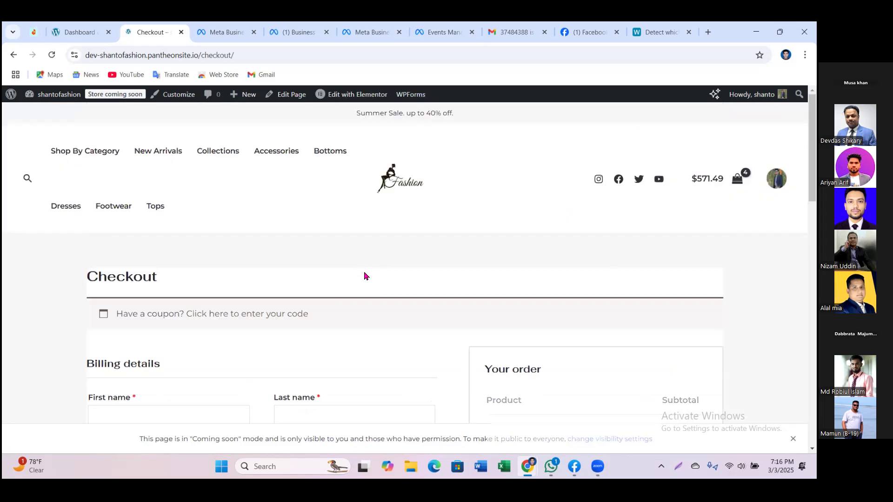
# Step: Enter the billing first name, last name and street address
pyautogui.scroll(-3, 364, 274)
pyautogui.click(166, 257)
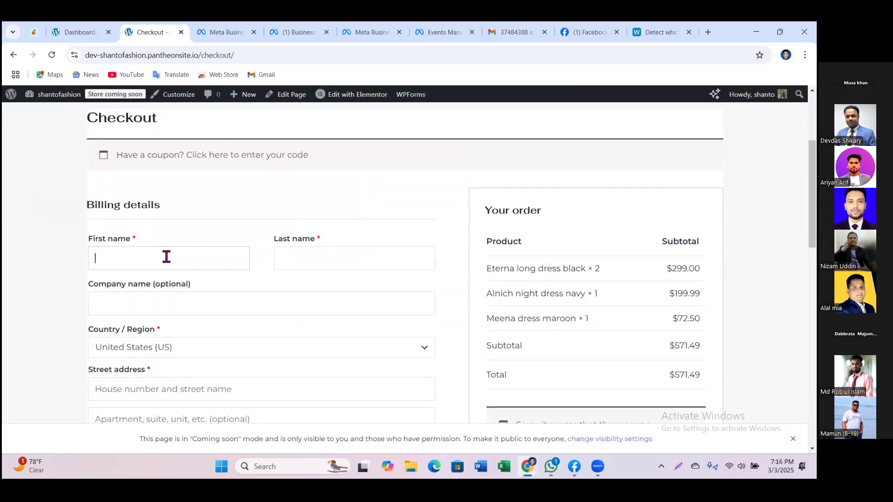
pyautogui.write('dg')
pyautogui.click(337, 254)
pyautogui.write('ddgd')
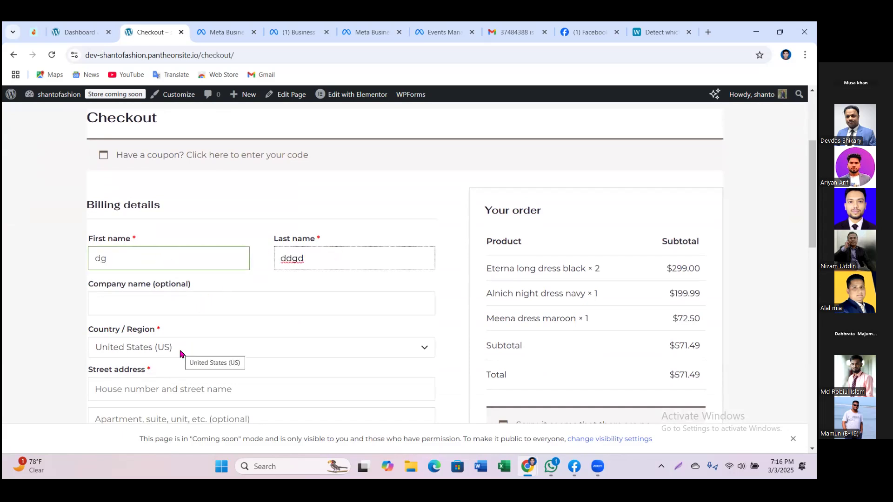
pyautogui.click(166, 389)
pyautogui.write('452')
# Step: Fill in the billing town/city, ZIP code and phone number
pyautogui.scroll(-2, 168, 391)
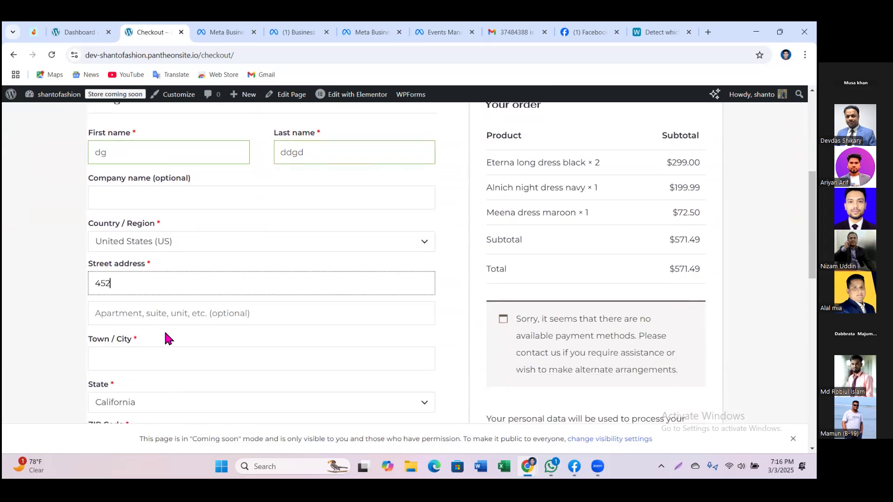
pyautogui.click(118, 362)
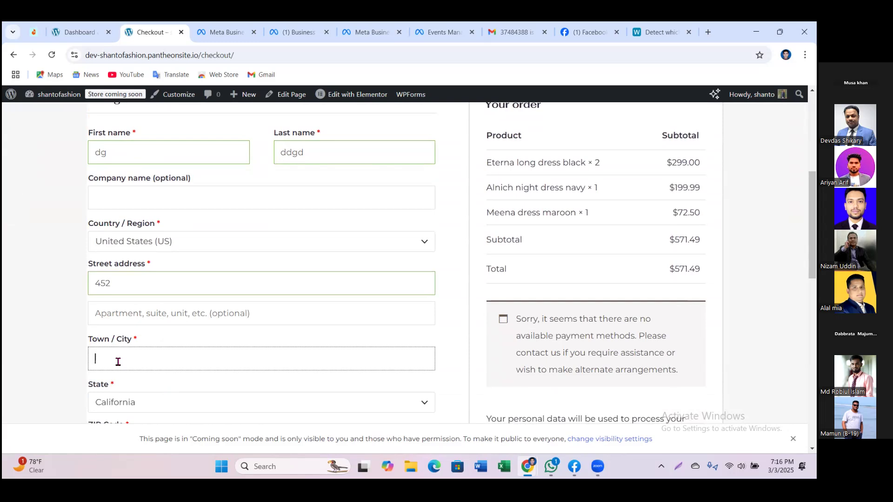
pyautogui.write('Dhaka')
pyautogui.scroll(-2, 210, 378)
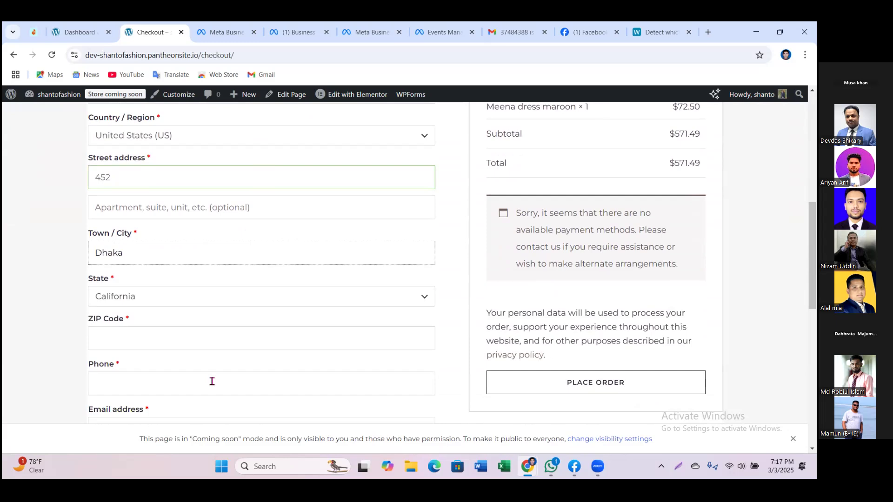
pyautogui.click(158, 336)
pyautogui.write('1212')
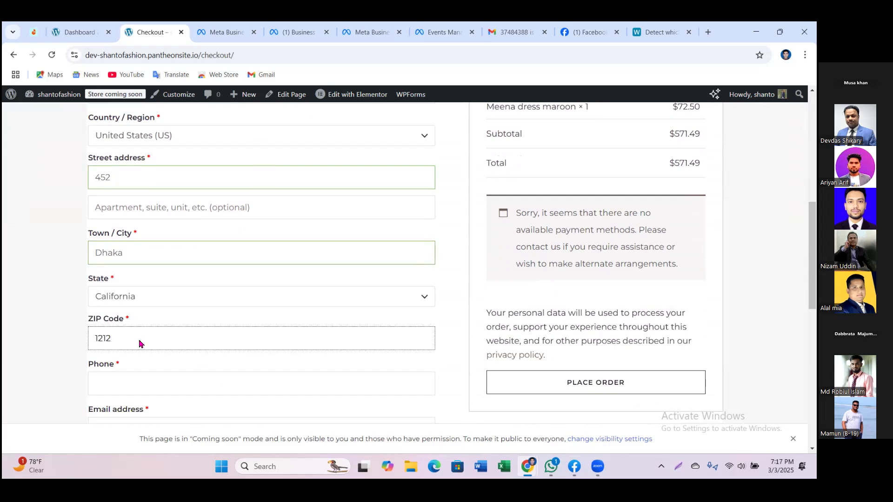
pyautogui.click(132, 390)
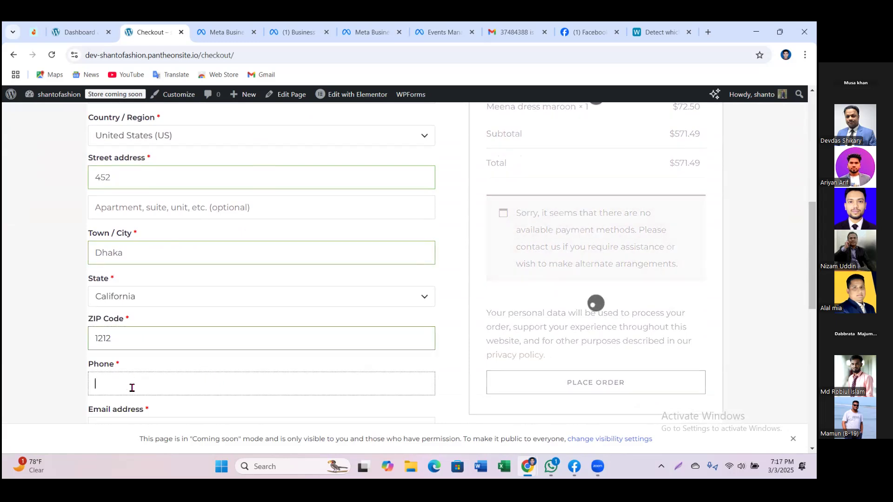
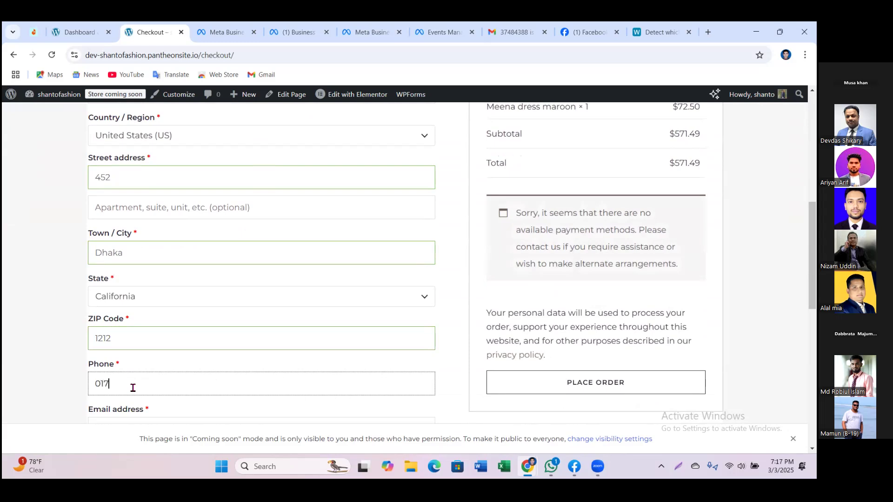
# Step: Place the order for the three dresses and save the address in Chrome's popup
pyautogui.scroll(-1, 162, 387)
pyautogui.scroll(-1, 162, 387)
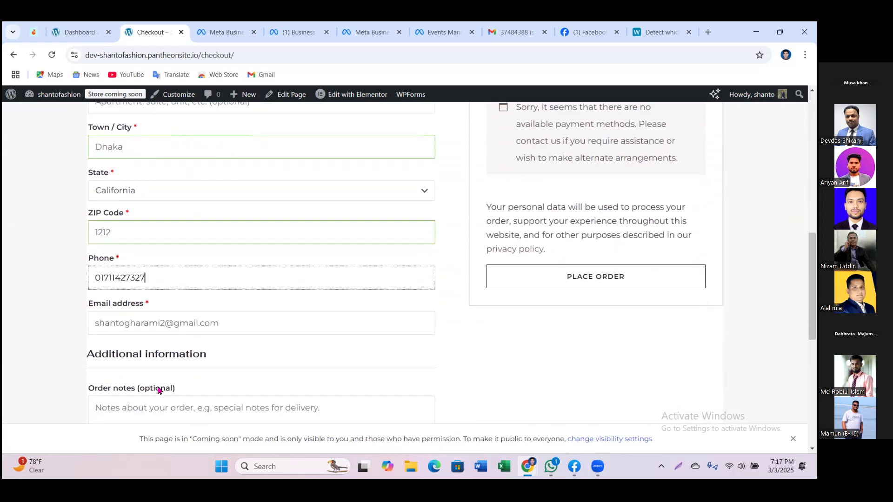
pyautogui.scroll(-2, 174, 333)
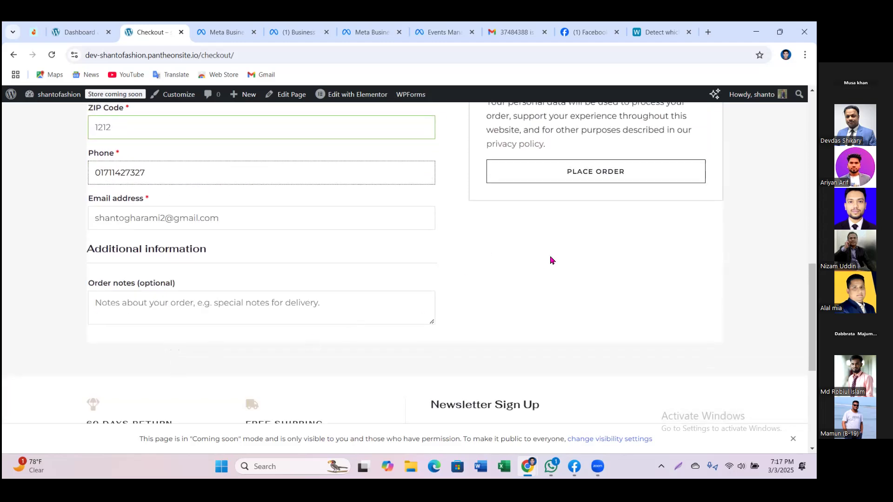
pyautogui.scroll(3, 550, 259)
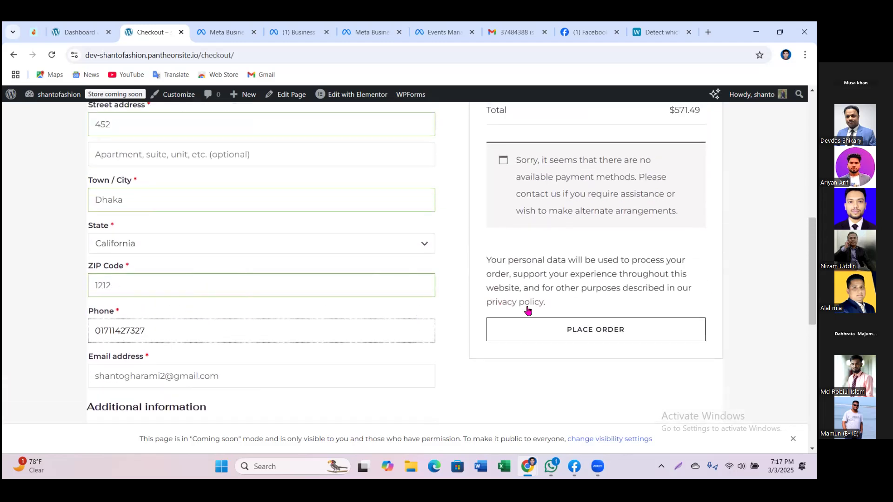
pyautogui.scroll(1, 695, 365)
pyautogui.scroll(2, 696, 370)
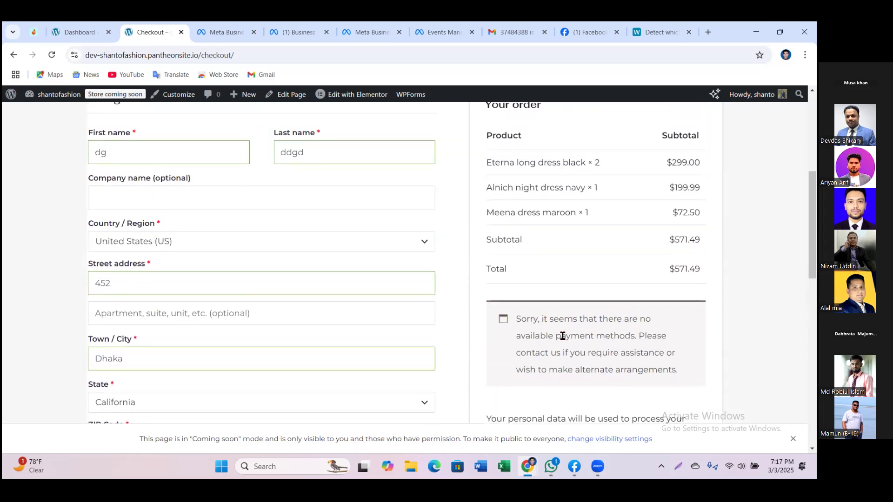
pyautogui.moveTo(648, 336); pyautogui.dragTo(517, 326)
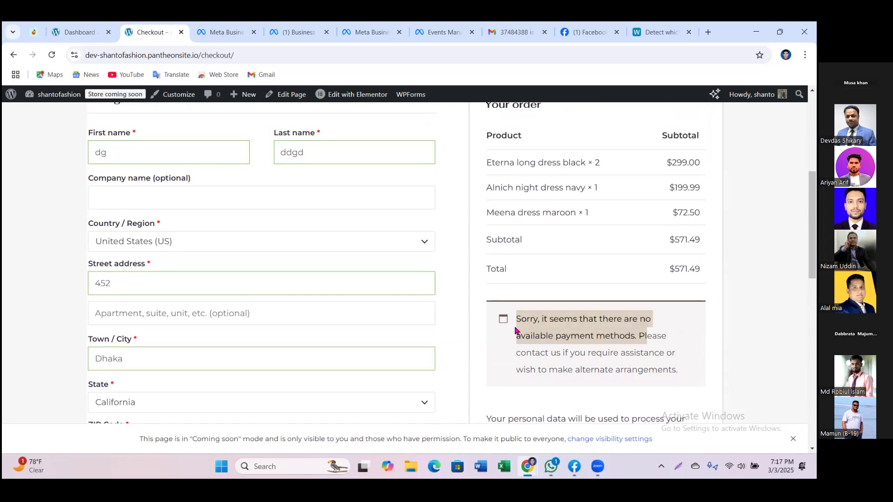
pyautogui.scroll(1, 581, 285)
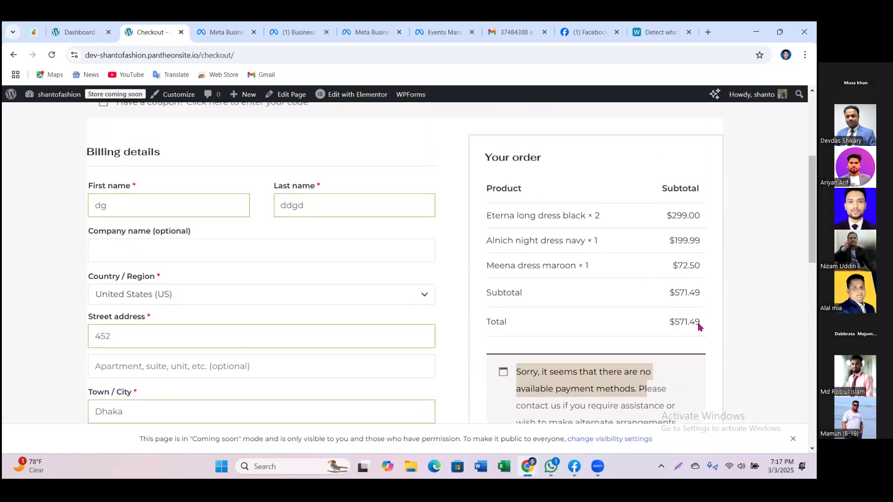
pyautogui.scroll(-1, 607, 335)
pyautogui.scroll(-4, 608, 335)
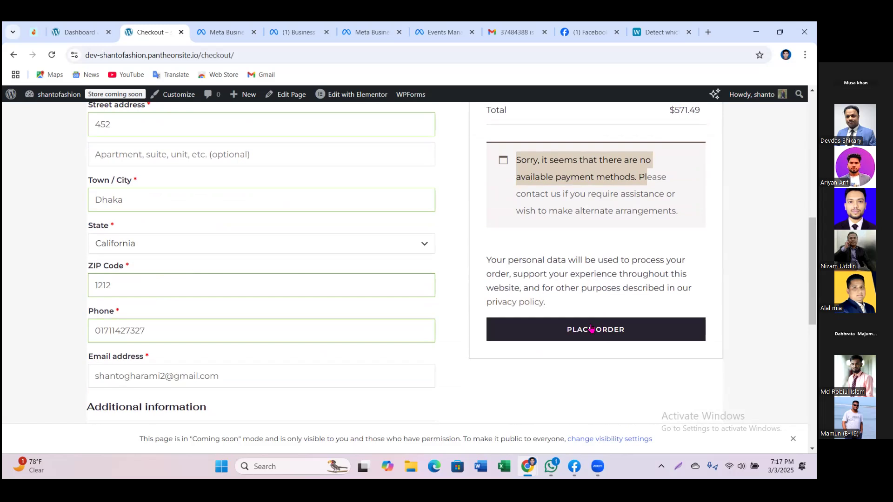
pyautogui.click(591, 328)
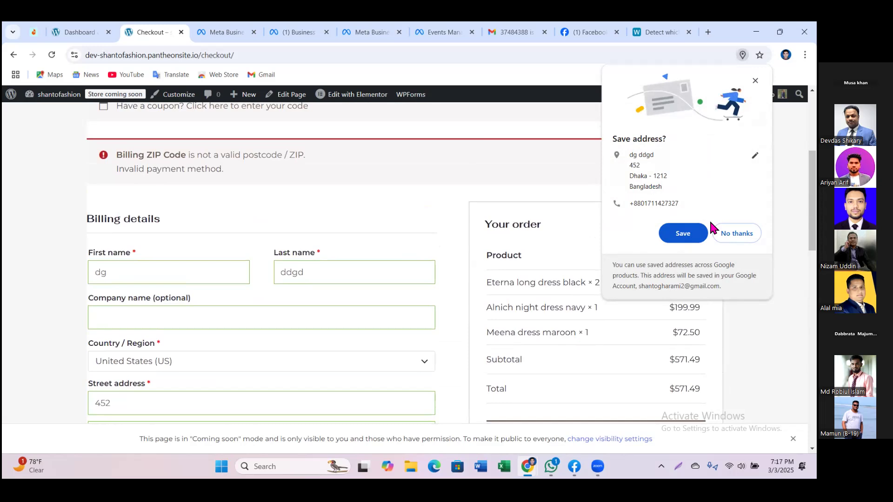
pyautogui.click(683, 233)
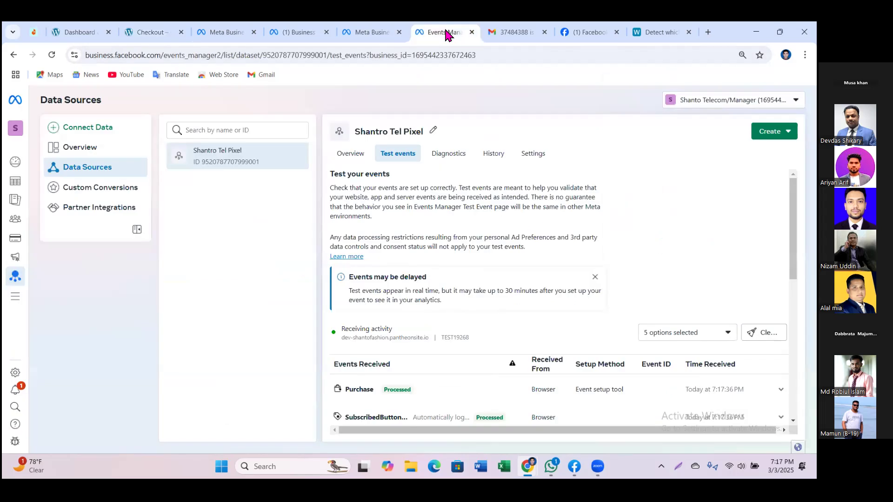
# Step: Expand and collapse the Purchase and Initiate checkout rows to inspect their received details
pyautogui.scroll(-2, 607, 250)
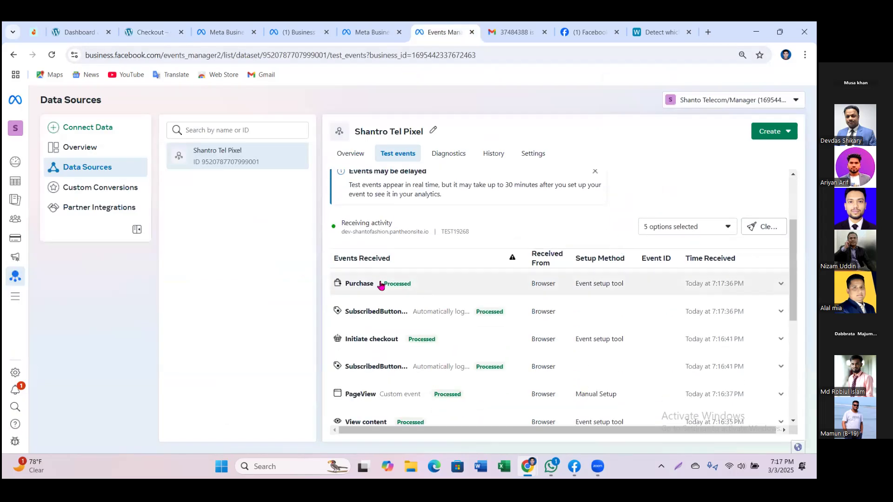
pyautogui.moveTo(345, 288); pyautogui.dragTo(370, 286)
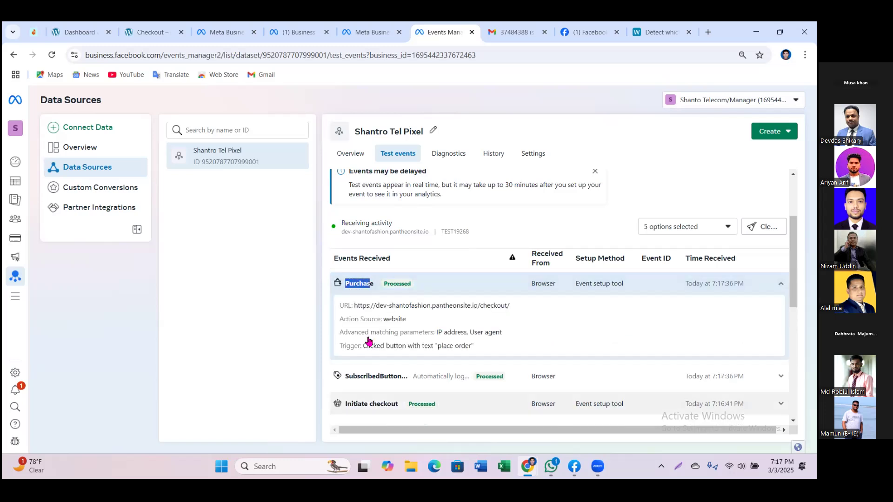
pyautogui.moveTo(347, 403); pyautogui.dragTo(398, 404)
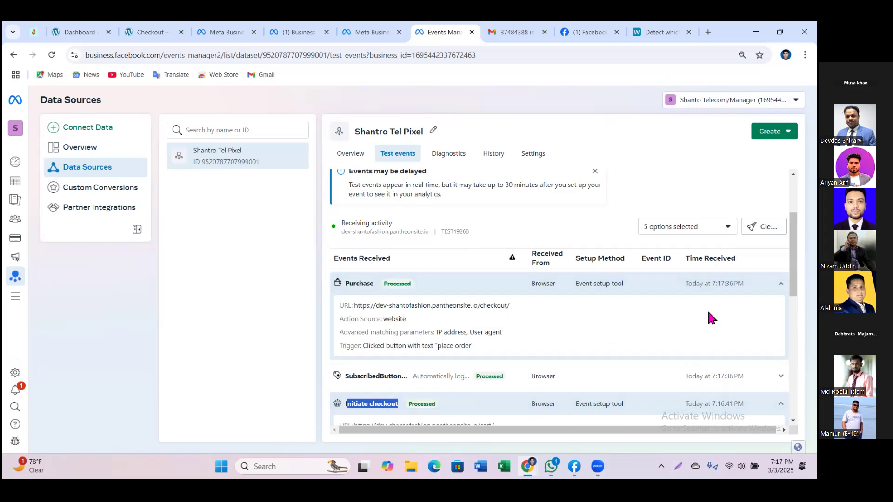
pyautogui.scroll(-1, 710, 315)
pyautogui.click(384, 355)
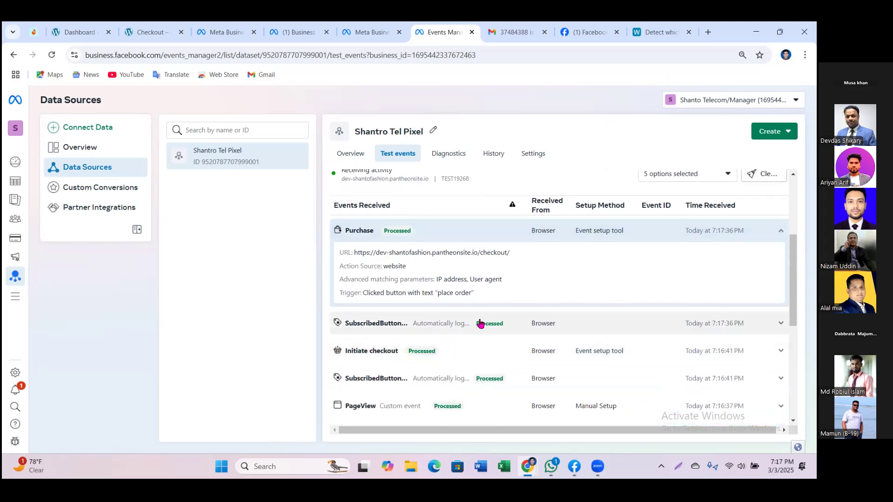
pyautogui.click(387, 232)
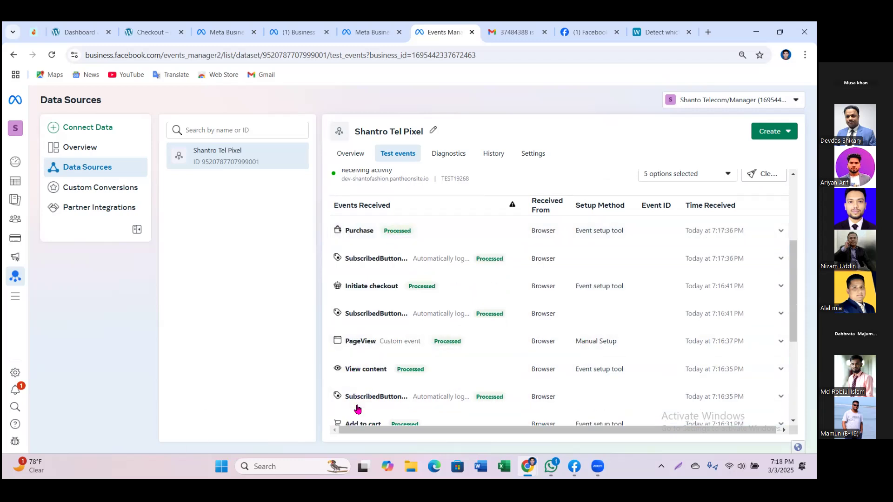
pyautogui.scroll(-1, 422, 398)
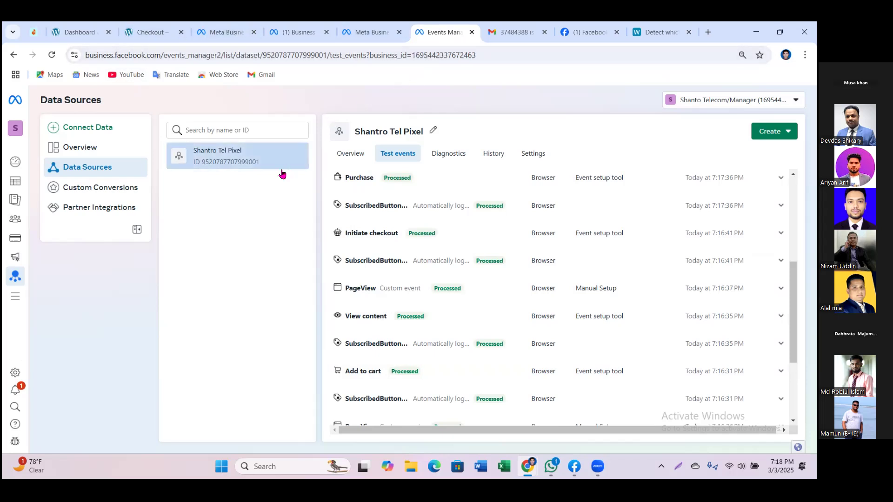
# Step: Open Shantro Tel Pixel's Overview and highlight its 'hasn't received any activity' message
pyautogui.click(351, 154)
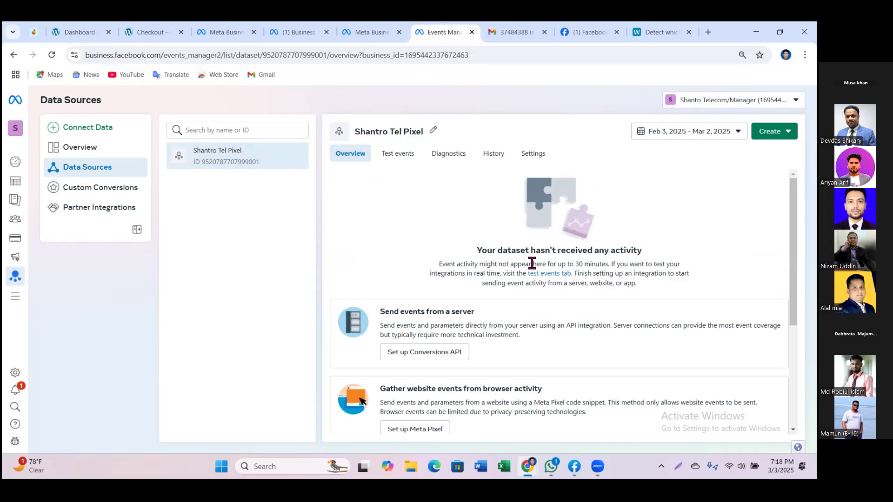
pyautogui.moveTo(475, 250); pyautogui.dragTo(646, 256)
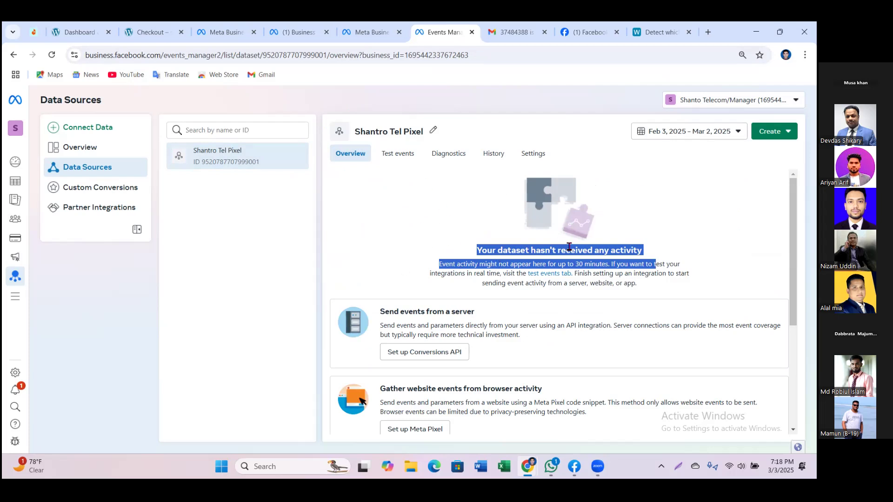
pyautogui.click(709, 231)
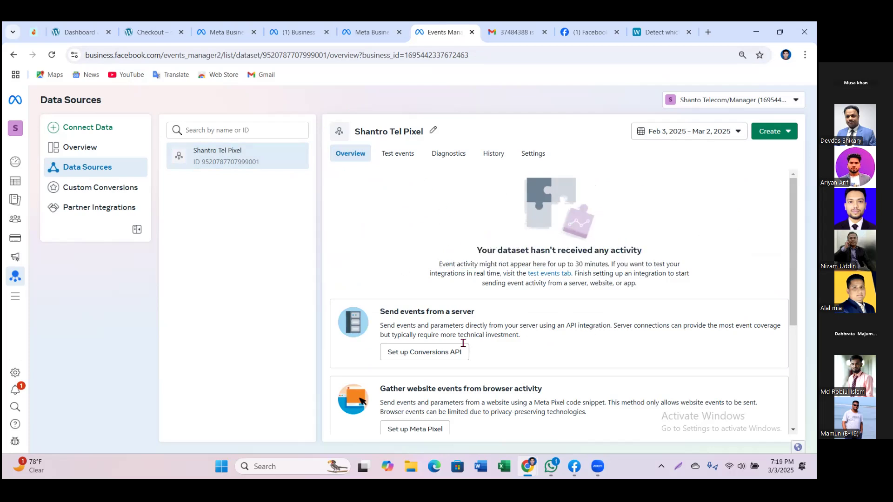